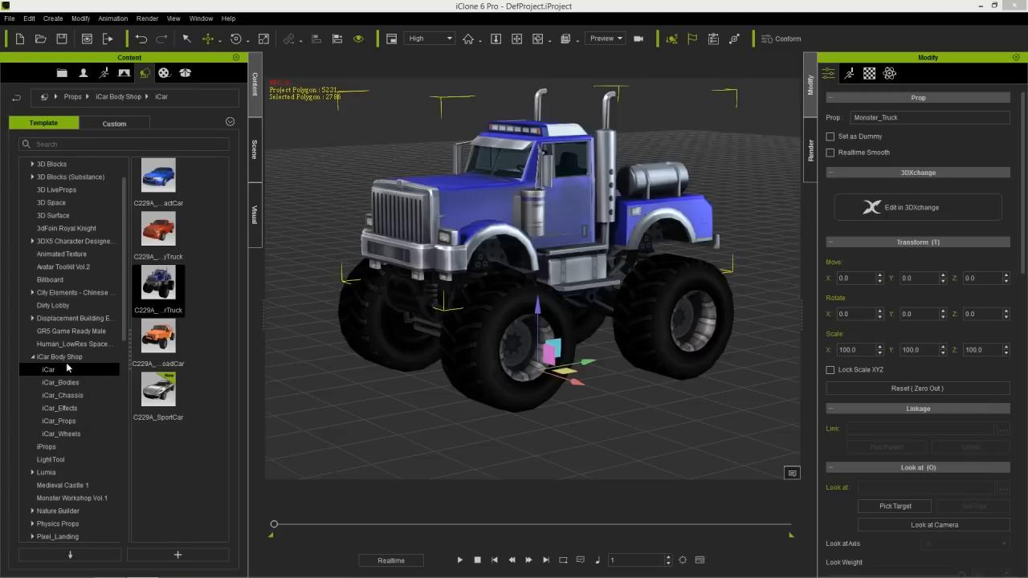
# - Display the scene's object list and examine the wheels and body linked under High_Chassis
pyautogui.click(256, 150)
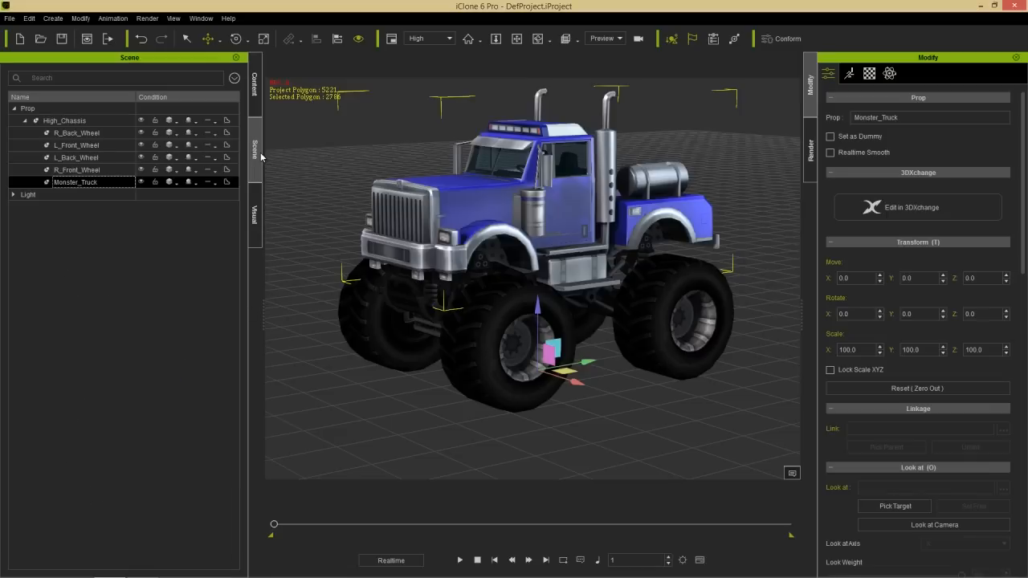
pyautogui.moveTo(554, 233); pyautogui.dragTo(556, 257, button='middle')
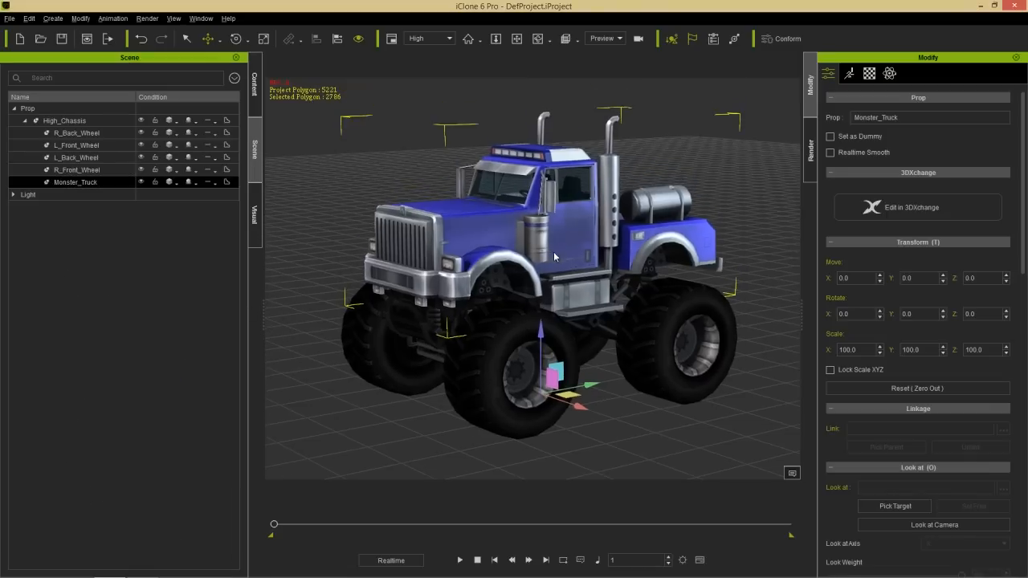
pyautogui.moveTo(611, 273); pyautogui.dragTo(637, 310, button='right')
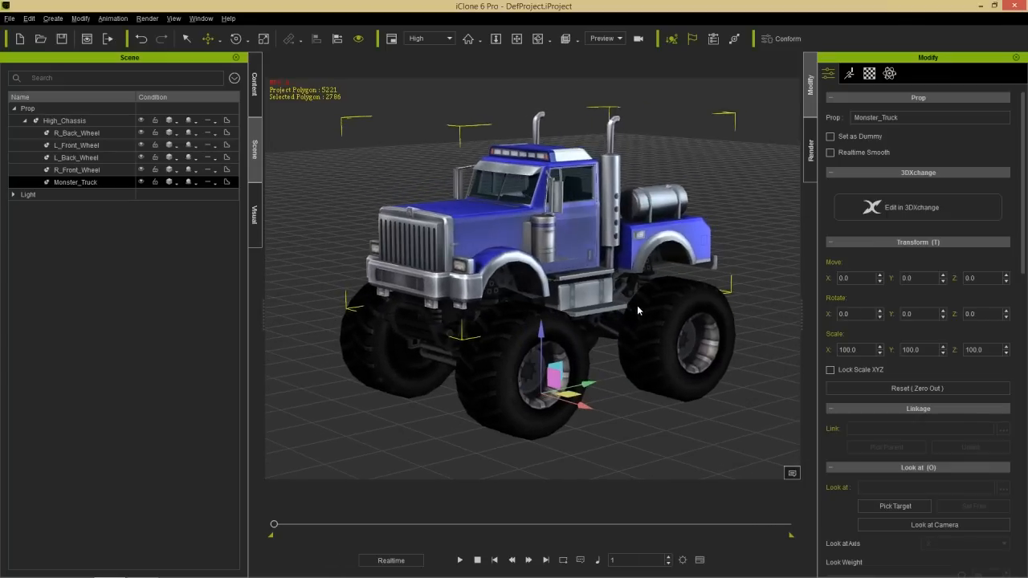
pyautogui.moveTo(638, 310); pyautogui.dragTo(608, 295, button='middle')
pyautogui.click(85, 122)
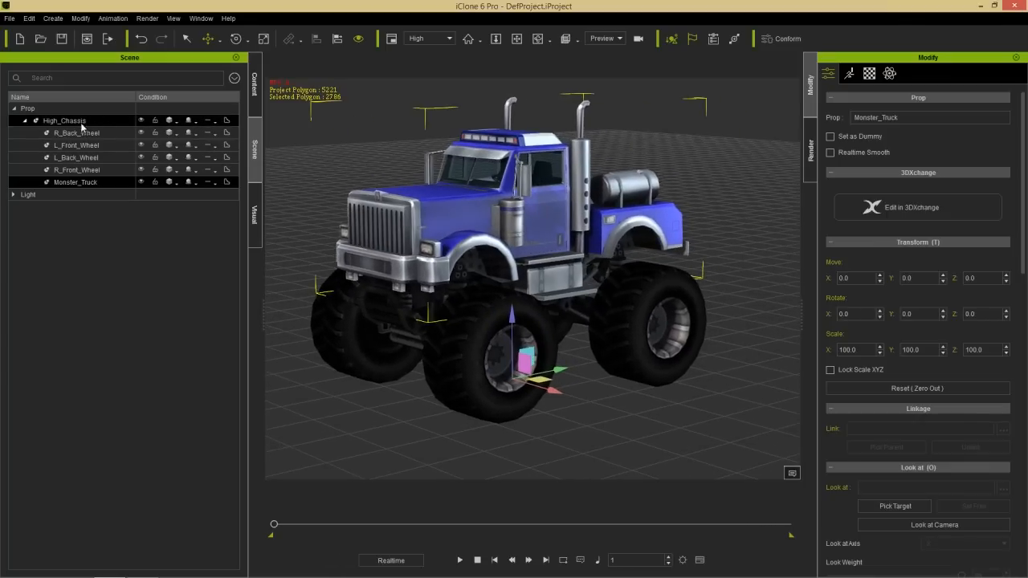
pyautogui.click(82, 134)
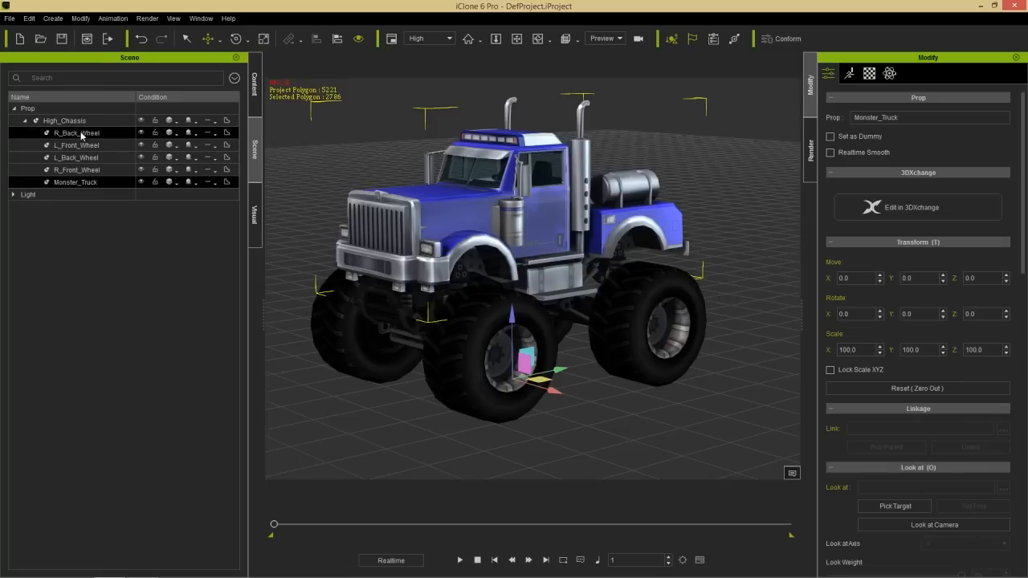
# - Try moving L_Front_Wheel and the Monster_Truck body separately from the chassis, undoing each move
pyautogui.click(94, 147)
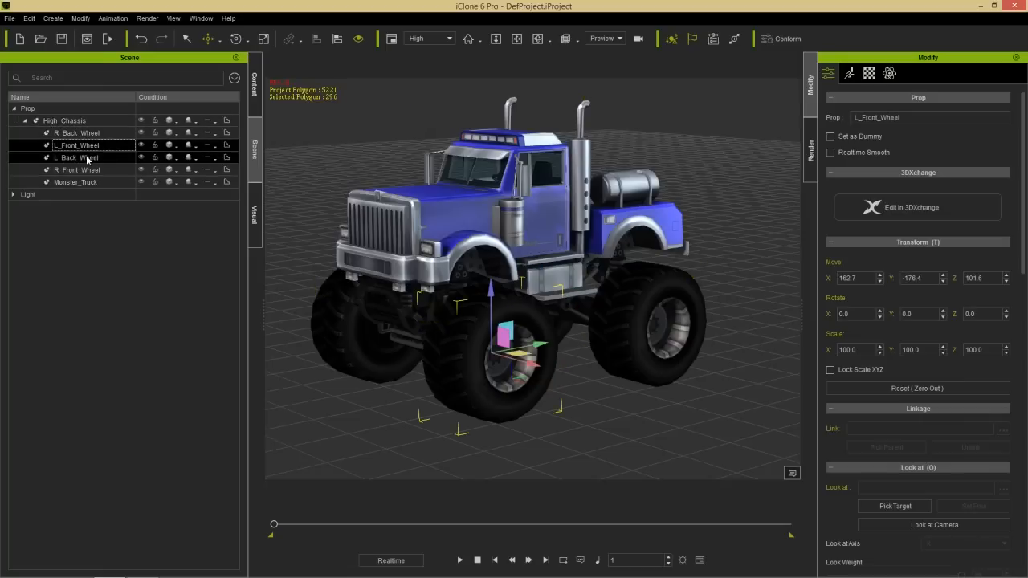
pyautogui.moveTo(542, 344)
pyautogui.mouseDown()
pyautogui.moveTo(612, 329)
pyautogui.moveTo(523, 344)
pyautogui.mouseUp()
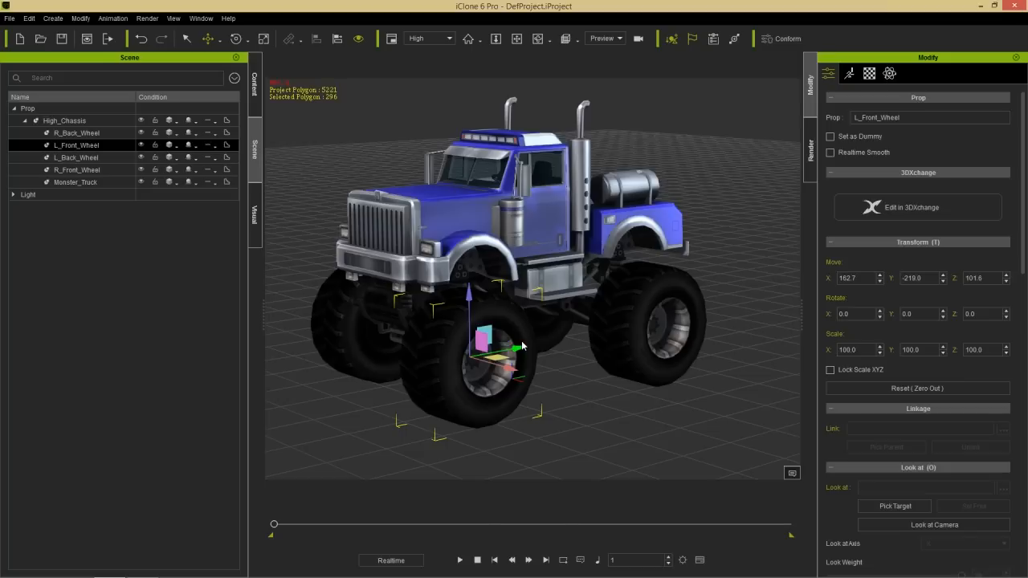
pyautogui.hotkey('ctrl', 'z')
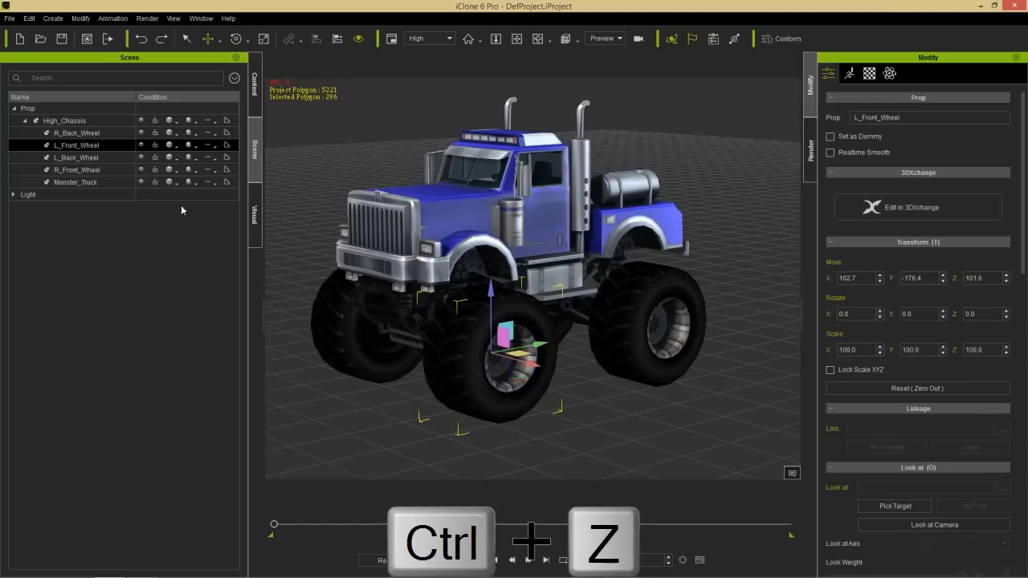
pyautogui.click(106, 187)
pyautogui.moveTo(512, 305); pyautogui.dragTo(493, 258)
pyautogui.hotkey('ctrl', 'z')
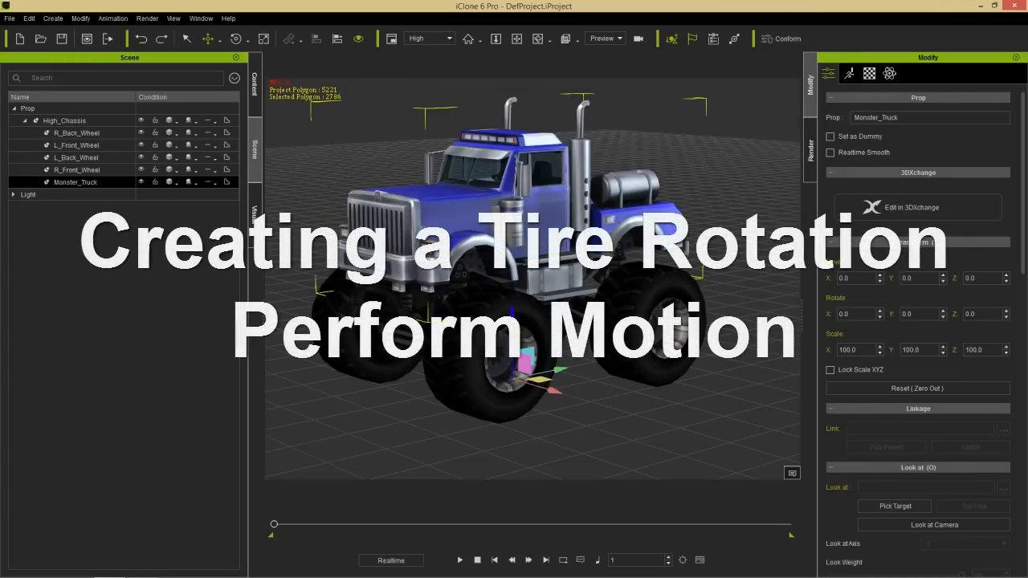
# - View the truck from its side at close range and select L_Front_Wheel
pyautogui.moveTo(521, 336); pyautogui.dragTo(495, 280, button='right')
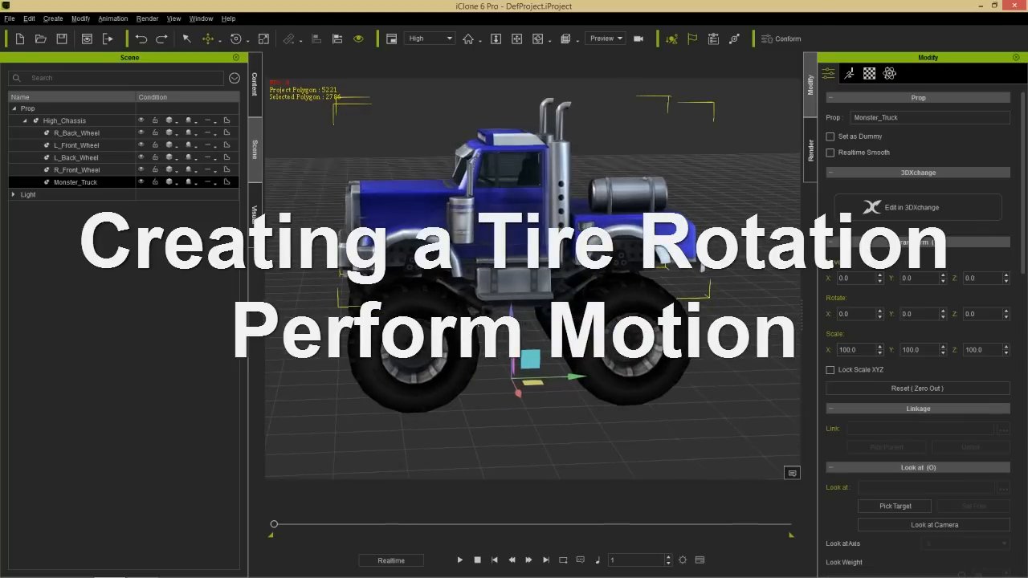
pyautogui.moveTo(495, 278); pyautogui.dragTo(504, 280, button='middle')
pyautogui.moveTo(506, 296); pyautogui.dragTo(542, 282, button='right')
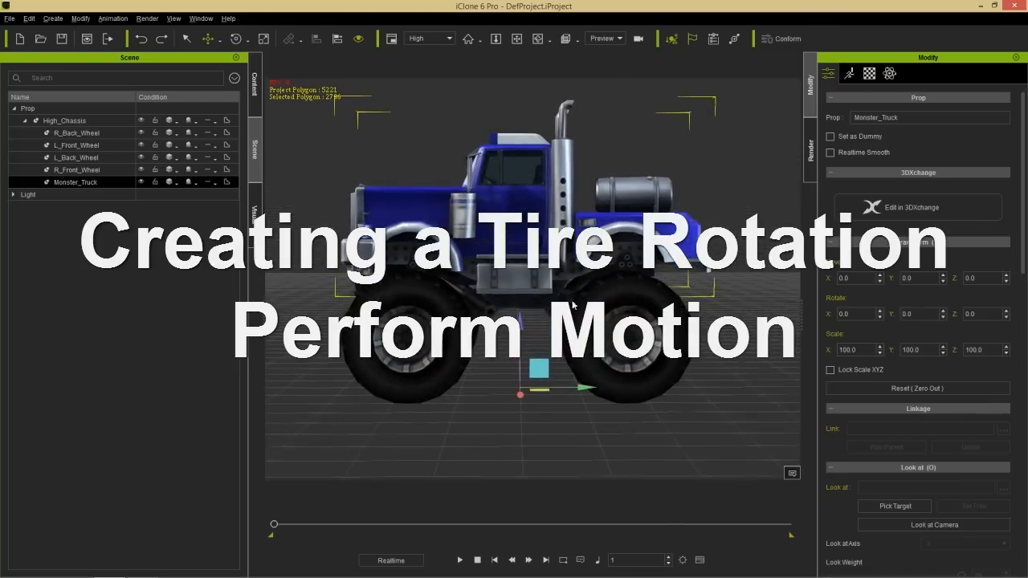
pyautogui.moveTo(546, 285); pyautogui.dragTo(575, 291, button='middle')
pyautogui.scroll(2, 556, 267)
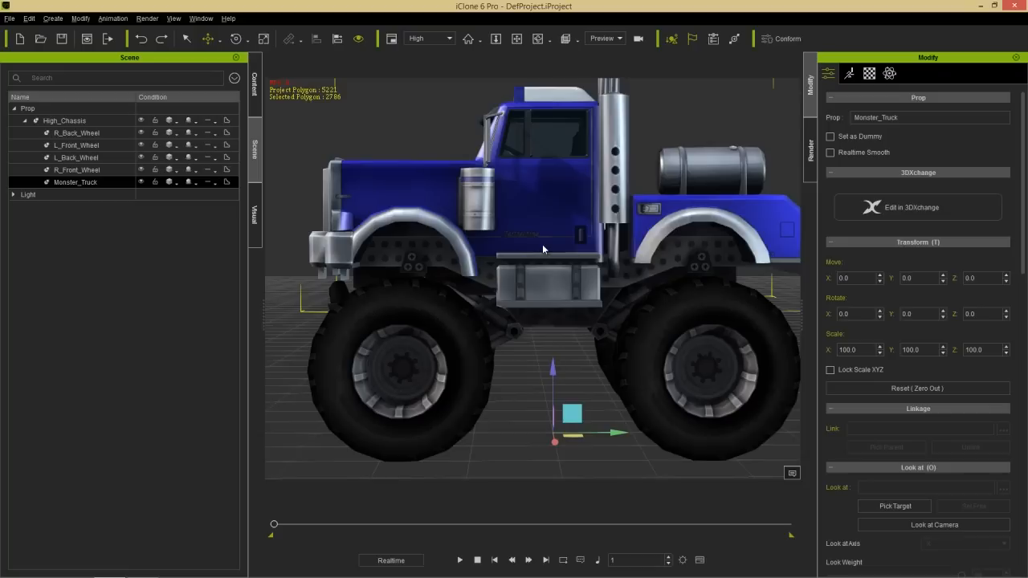
pyautogui.scroll(2, 555, 268)
pyautogui.click(90, 147)
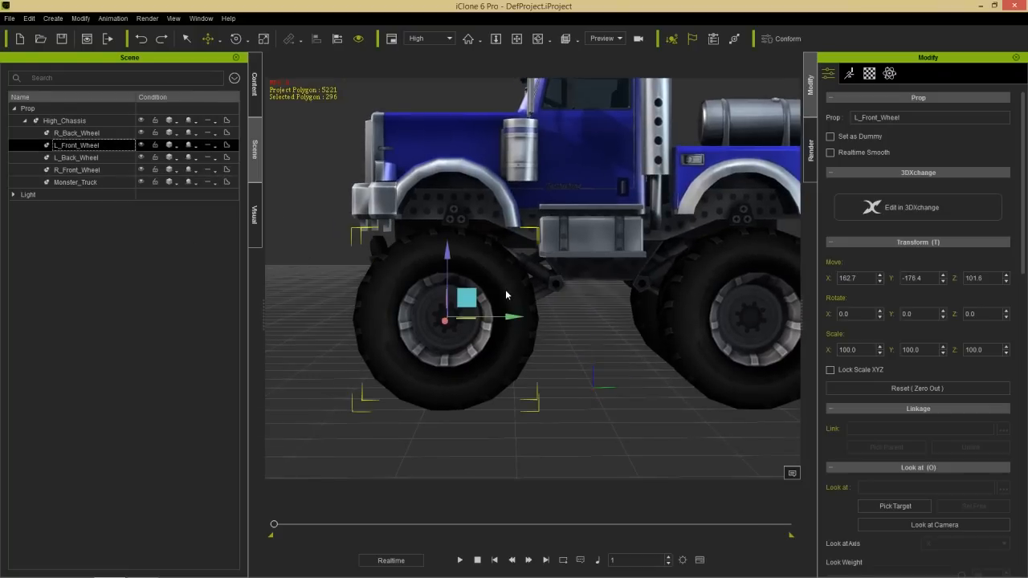
# - Open the Timeline for L_Front_Wheel, reduce its height and frame the front wheel in the viewport
pyautogui.press('F3')
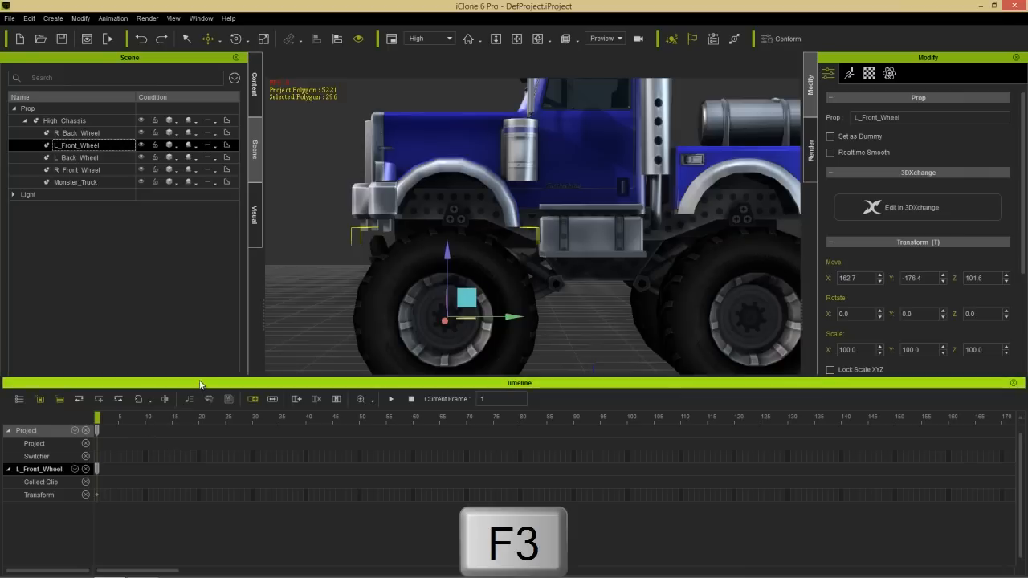
pyautogui.moveTo(201, 383); pyautogui.dragTo(207, 436)
pyautogui.keyDown('alt'); pyautogui.moveTo(501, 351); pyautogui.dragTo(557, 308, button='middle'); pyautogui.keyUp('alt')
pyautogui.keyDown('alt'); pyautogui.moveTo(557, 308); pyautogui.dragTo(565, 233, button='right'); pyautogui.keyUp('alt')
pyautogui.keyDown('alt'); pyautogui.moveTo(569, 301); pyautogui.dragTo(597, 257, button='middle'); pyautogui.keyUp('alt')
pyautogui.moveTo(598, 258)
pyautogui.keyDown('alt'); pyautogui.mouseDown()
pyautogui.moveTo(605, 272)
pyautogui.moveTo(599, 262)
pyautogui.mouseUp(); pyautogui.keyUp('alt')
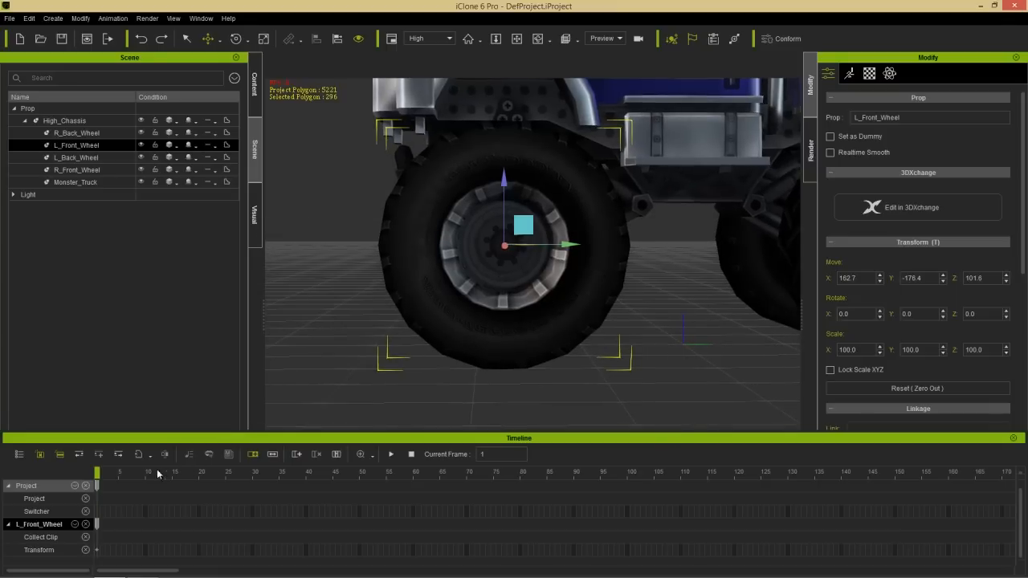
# - Key the left front wheel's rotation at frame 25 with X set to 90
pyautogui.moveTo(115, 472); pyautogui.dragTo(229, 469)
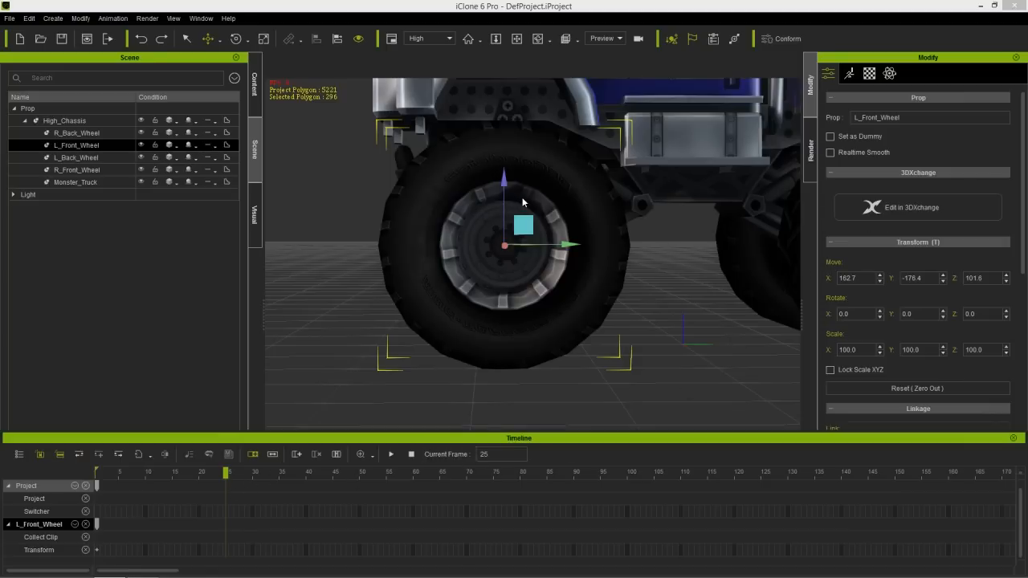
pyautogui.press('e')
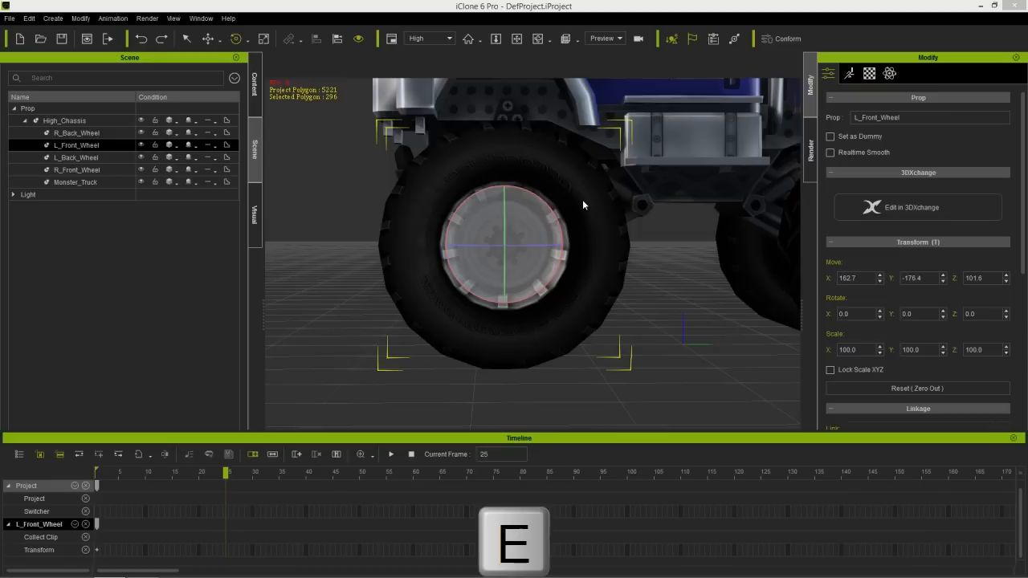
pyautogui.moveTo(557, 210); pyautogui.dragTo(514, 184)
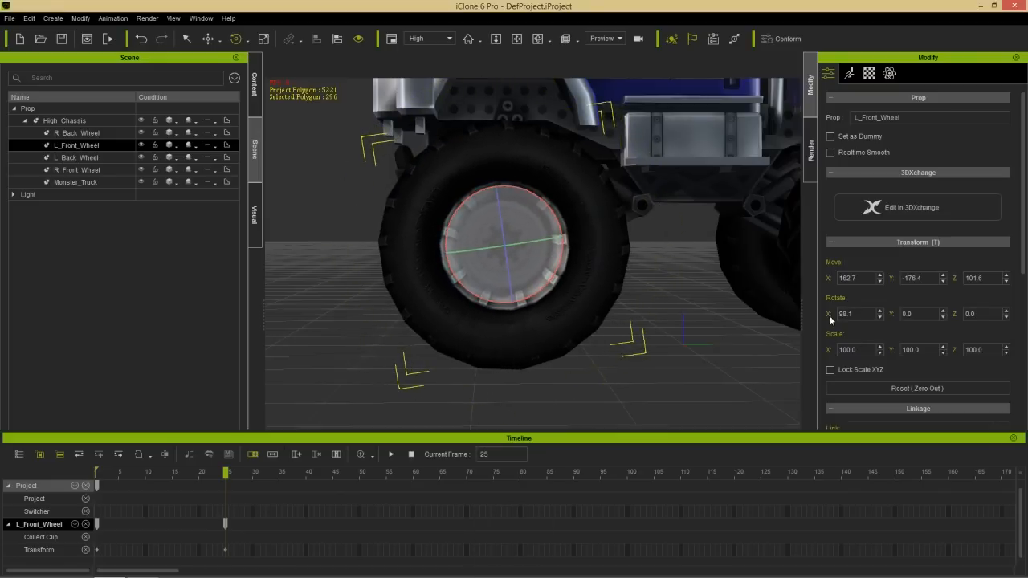
pyautogui.moveTo(856, 313); pyautogui.dragTo(820, 314)
pyautogui.write('90')
pyautogui.press('Return')
# - Key the left front wheel's rotation at frame 50 with X set to 180
pyautogui.moveTo(310, 474); pyautogui.dragTo(358, 473)
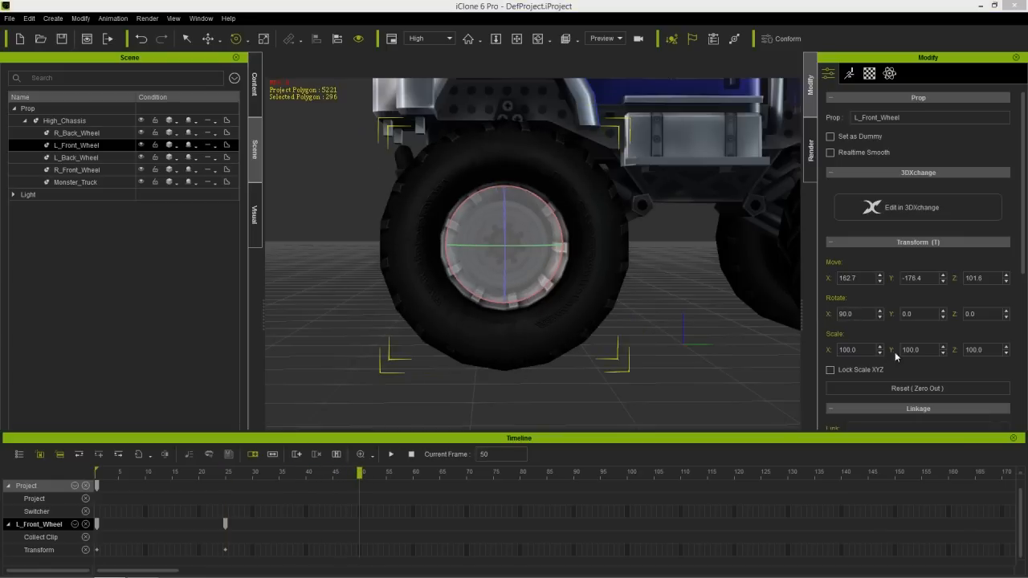
pyautogui.moveTo(858, 314); pyautogui.dragTo(812, 316)
pyautogui.write('180')
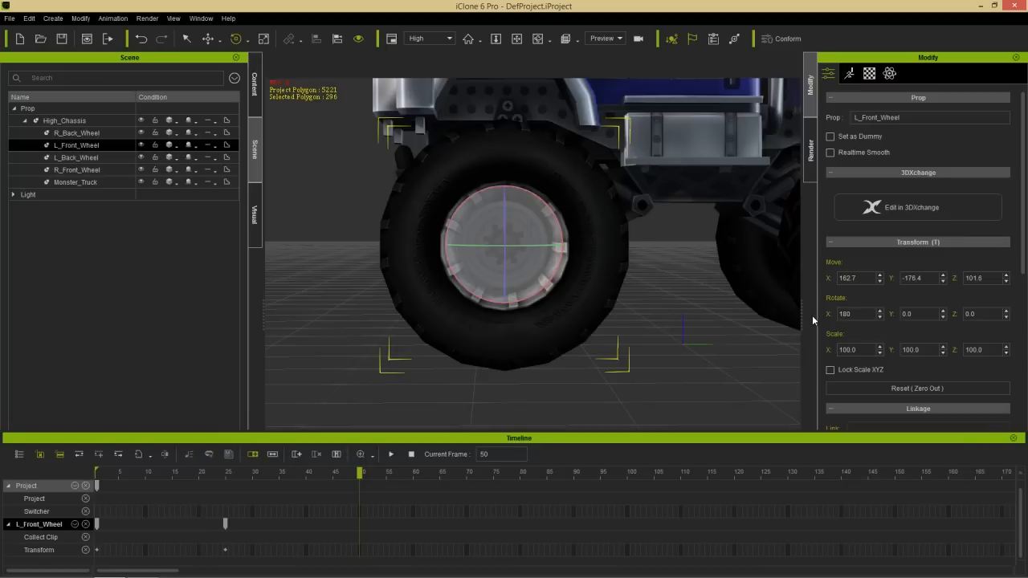
pyautogui.press('Return')
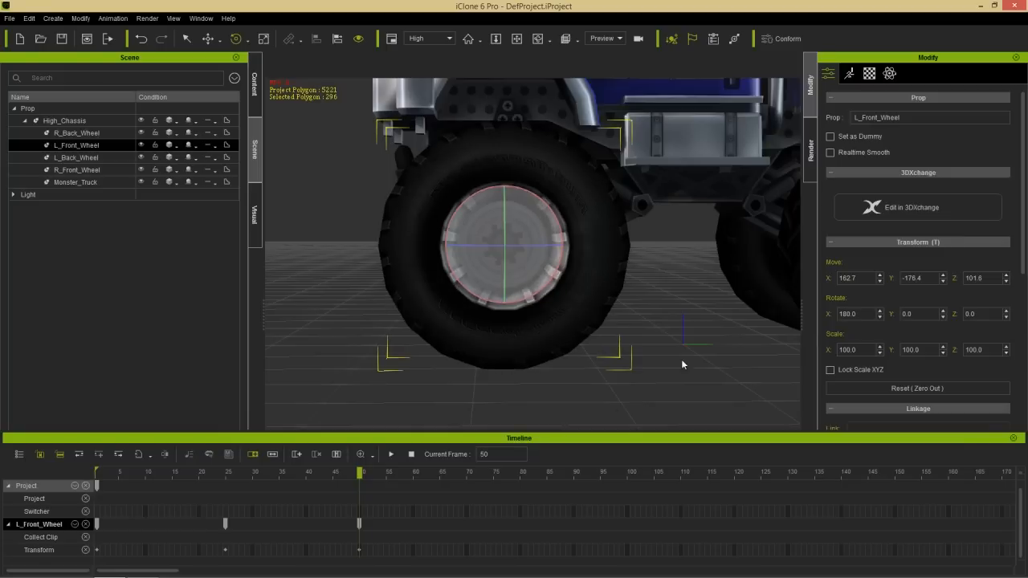
# - Key the left front wheel's rotation at frame 75 with X set to 270
pyautogui.moveTo(361, 482); pyautogui.dragTo(493, 475)
pyautogui.moveTo(867, 313); pyautogui.dragTo(816, 312)
pyautogui.write('270')
pyautogui.press('Return')
# - Key the left front wheel's rotation at frame 100 with X set to 360
pyautogui.moveTo(504, 474); pyautogui.dragTo(628, 474)
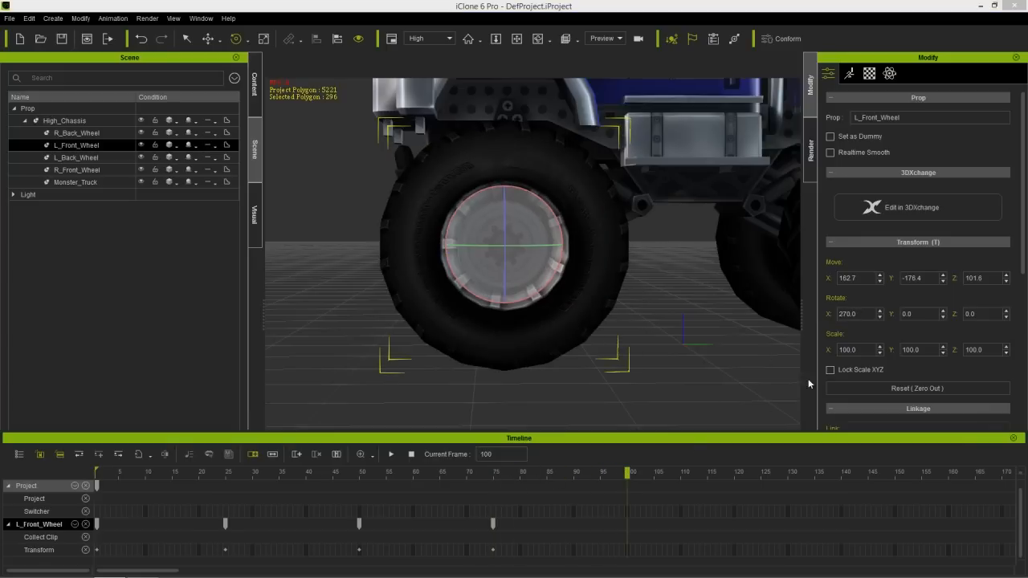
pyautogui.moveTo(864, 314); pyautogui.dragTo(836, 314)
pyautogui.write('360')
pyautogui.press('Return')
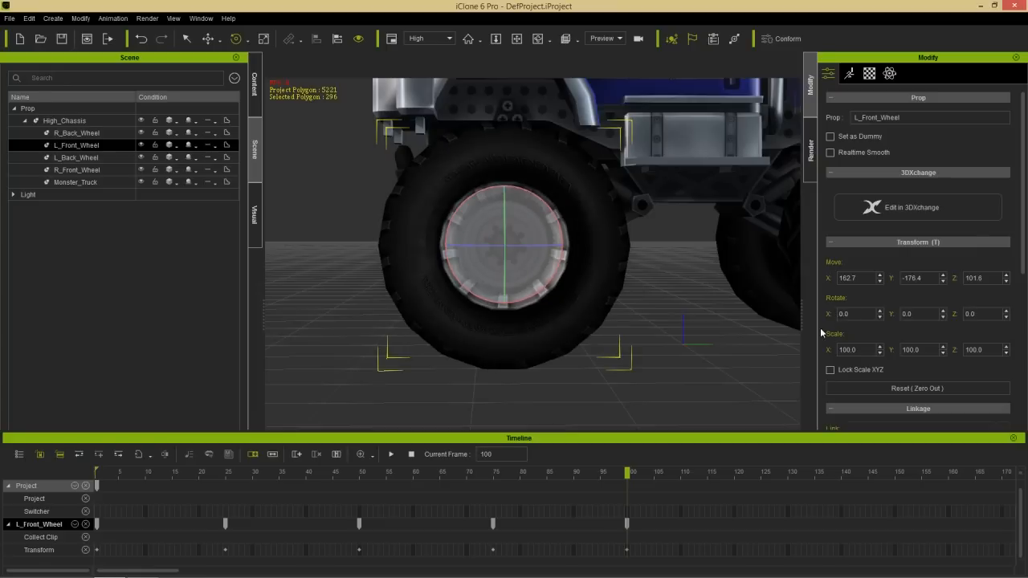
# - Collect the wheel's motion from frame 1 to 100 as a clip and add it to Perform under the name Spin
pyautogui.moveTo(189, 475); pyautogui.dragTo(95, 476)
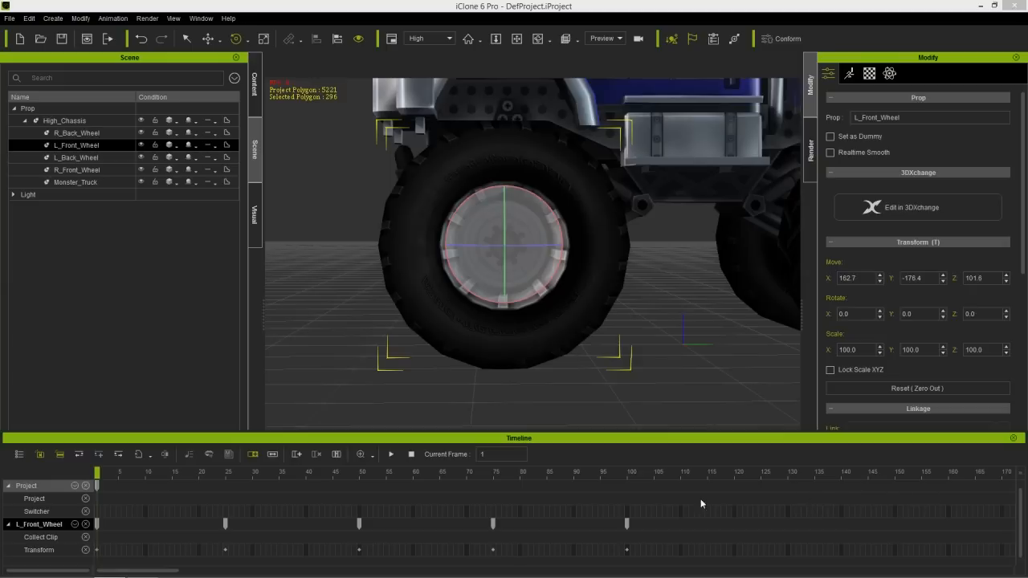
pyautogui.click(256, 473)
pyautogui.moveTo(250, 474); pyautogui.dragTo(629, 464)
pyautogui.moveTo(627, 538); pyautogui.dragTo(138, 536)
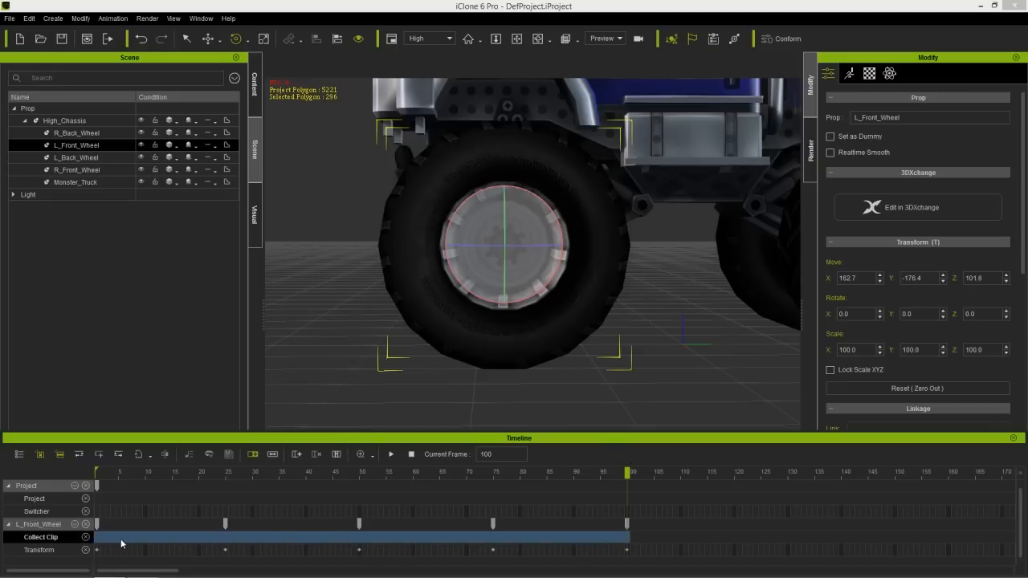
pyautogui.rightClick(122, 536)
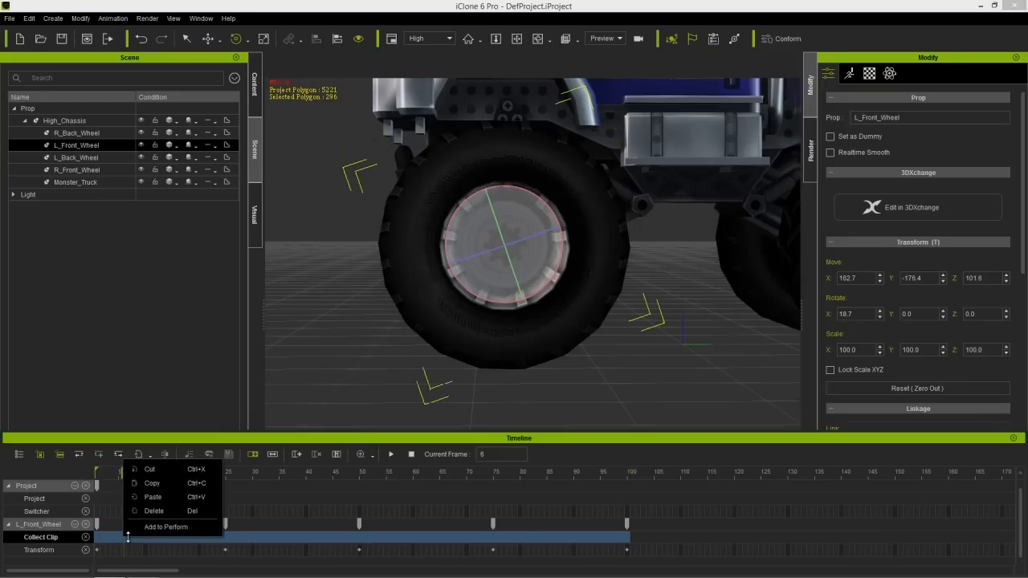
pyautogui.click(163, 526)
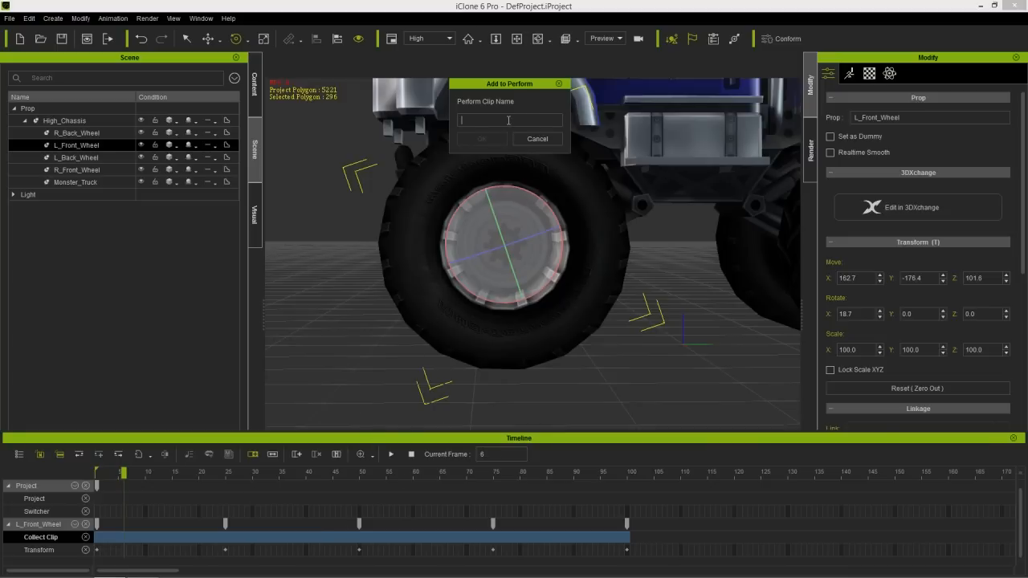
pyautogui.write('S')
pyautogui.press('BackSpace')
pyautogui.write('Spin')
pyautogui.click(494, 138)
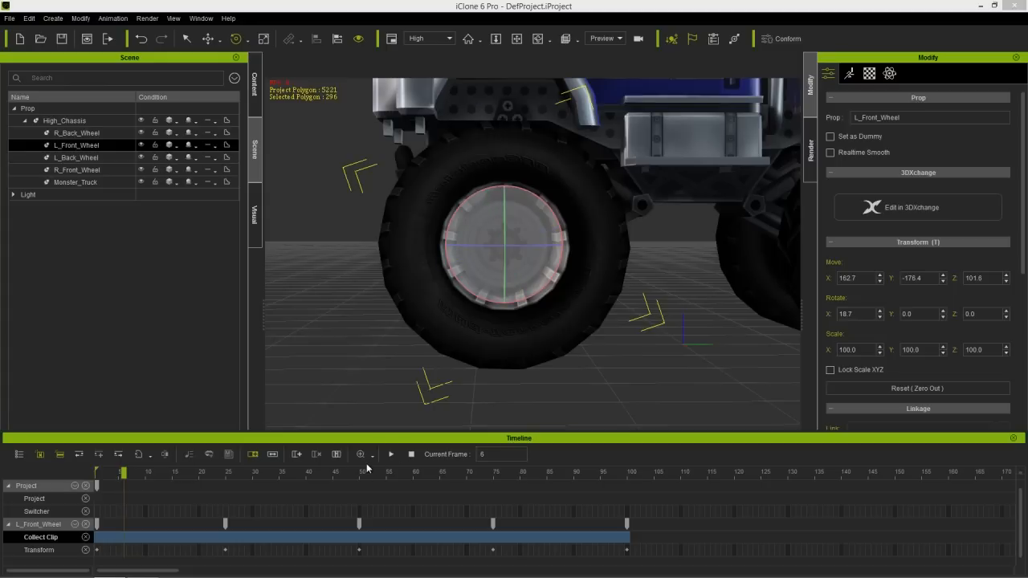
# - Return to frame 1 and remove the object animation from the left front wheel
pyautogui.moveTo(309, 475); pyautogui.dragTo(94, 482)
pyautogui.rightClick(523, 340)
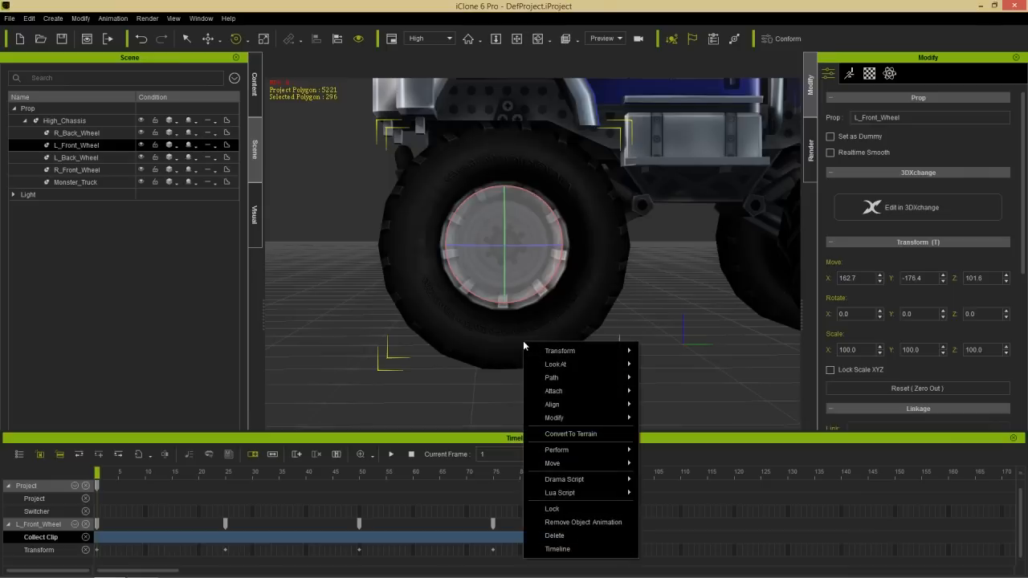
pyautogui.click(575, 523)
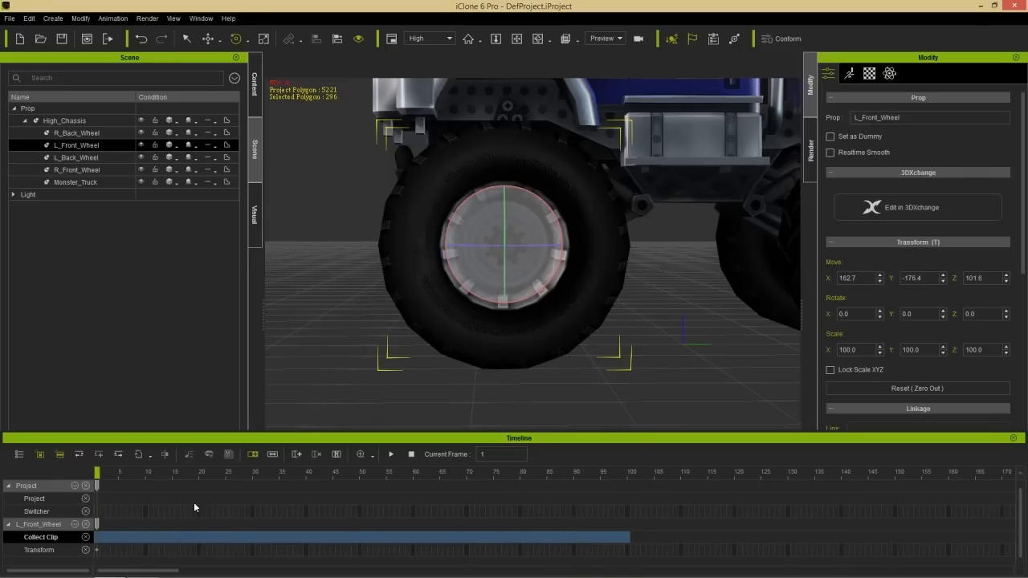
# - Hide the Project track in the Timeline and show the Animation track for L_Front_Wheel
pyautogui.click(87, 486)
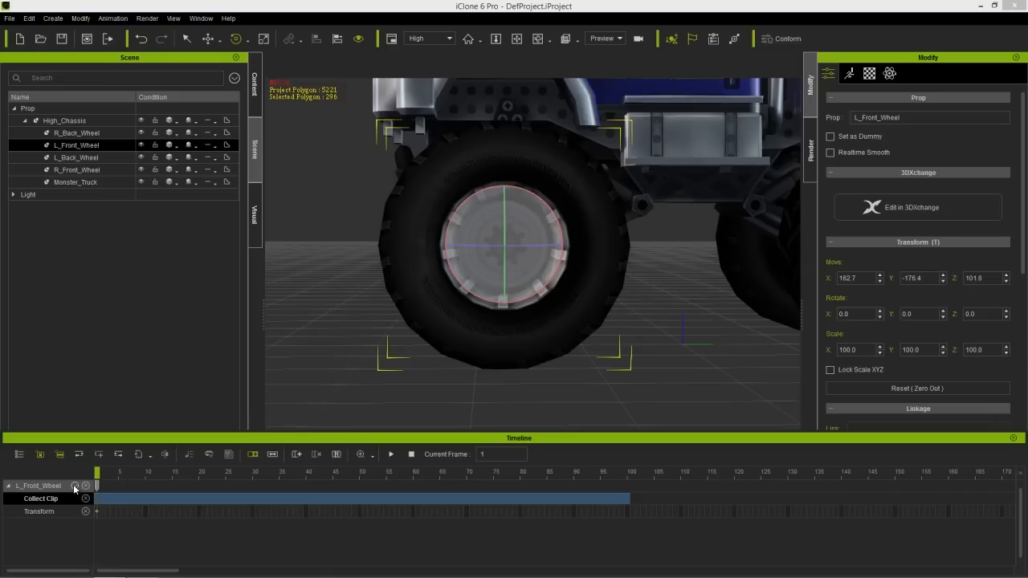
pyautogui.click(74, 485)
pyautogui.click(80, 396)
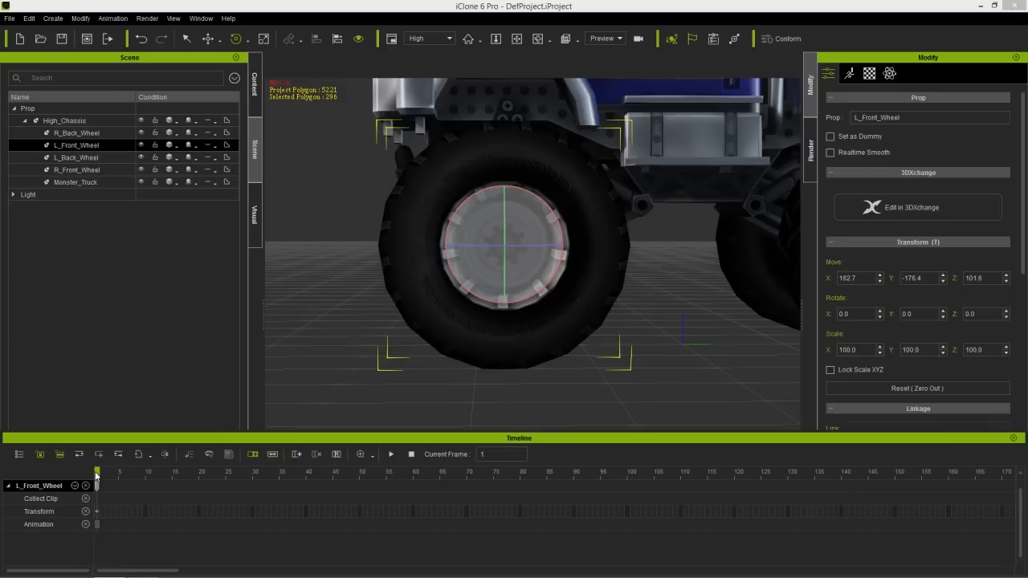
# - Apply the Spin perform motion to the left front wheel and shift its clip to the start of the Animation track
pyautogui.rightClick(420, 219)
pyautogui.moveTo(468, 329)
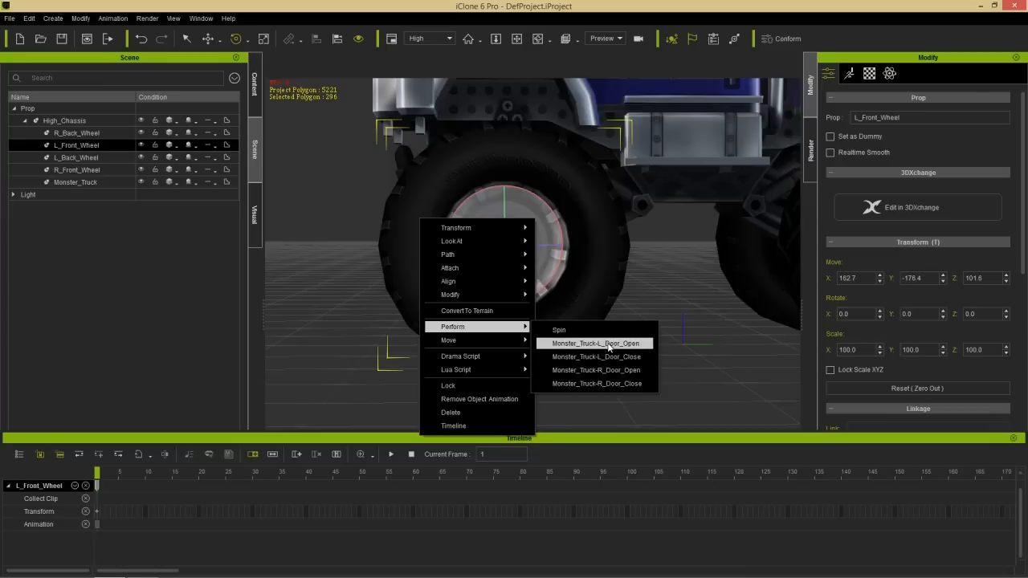
pyautogui.click(559, 330)
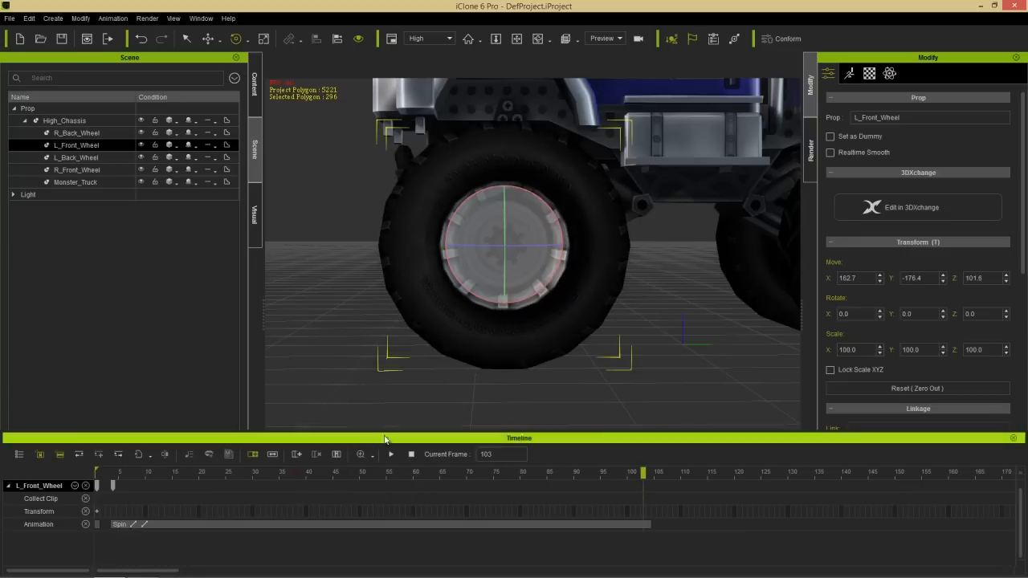
pyautogui.moveTo(158, 471); pyautogui.dragTo(375, 457)
pyautogui.moveTo(260, 523); pyautogui.dragTo(241, 525)
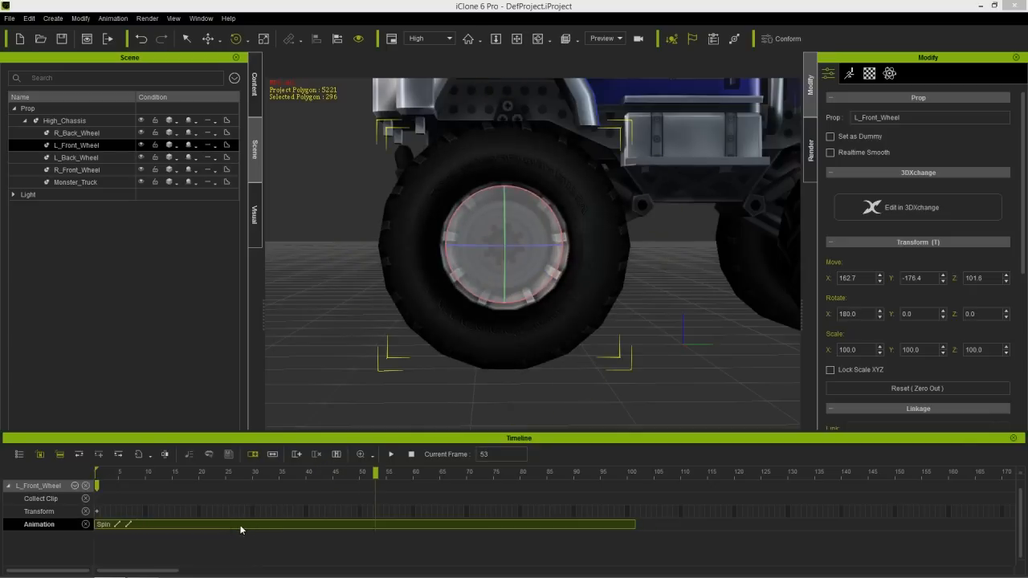
# - Play the Spin clip on the left front wheel to check its rotation and return to frame 1
pyautogui.press('space')
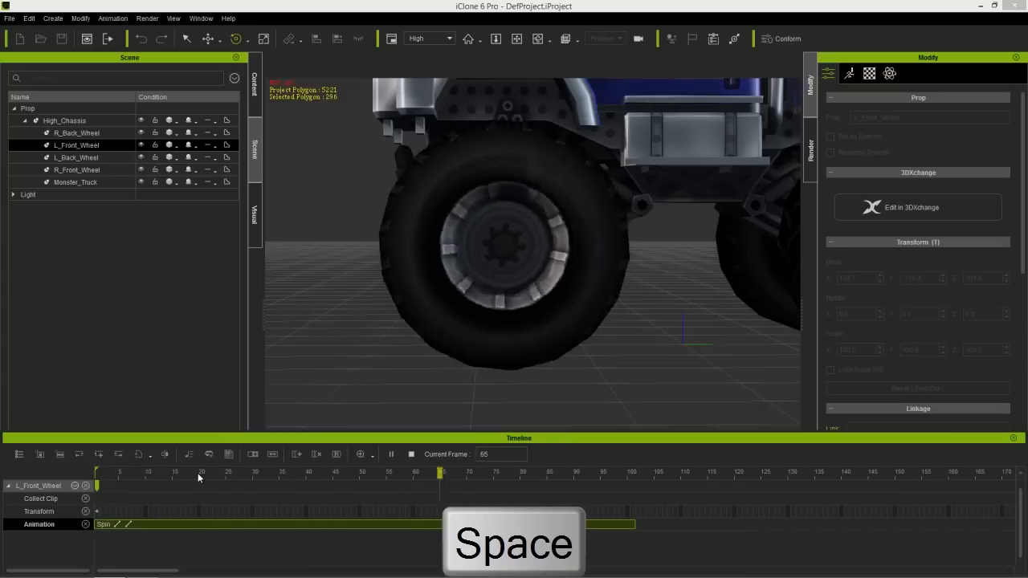
pyautogui.press('space')
pyautogui.press('space')
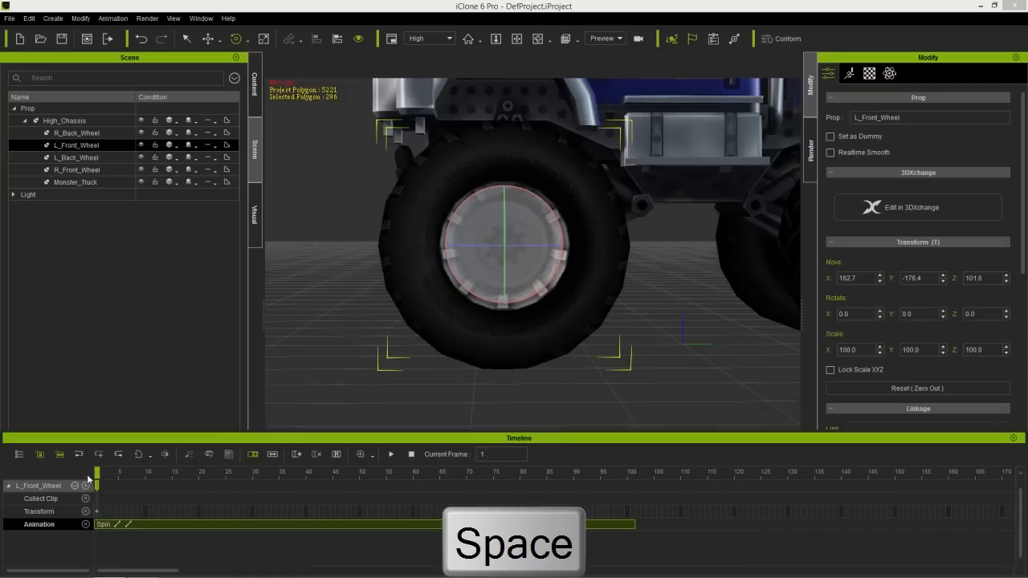
pyautogui.press('space')
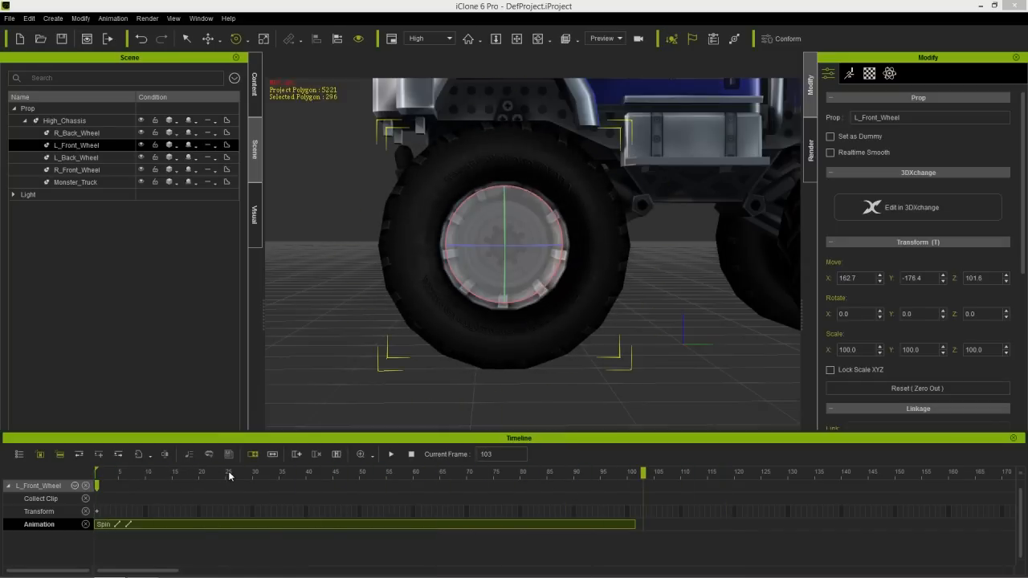
pyautogui.moveTo(229, 476); pyautogui.dragTo(88, 479)
# - Use the Speed mode to compress the left front wheel's Spin clip so it ends at about frame 50
pyautogui.moveTo(442, 291); pyautogui.dragTo(444, 314, button='middle')
pyautogui.scroll(-2, 444, 314)
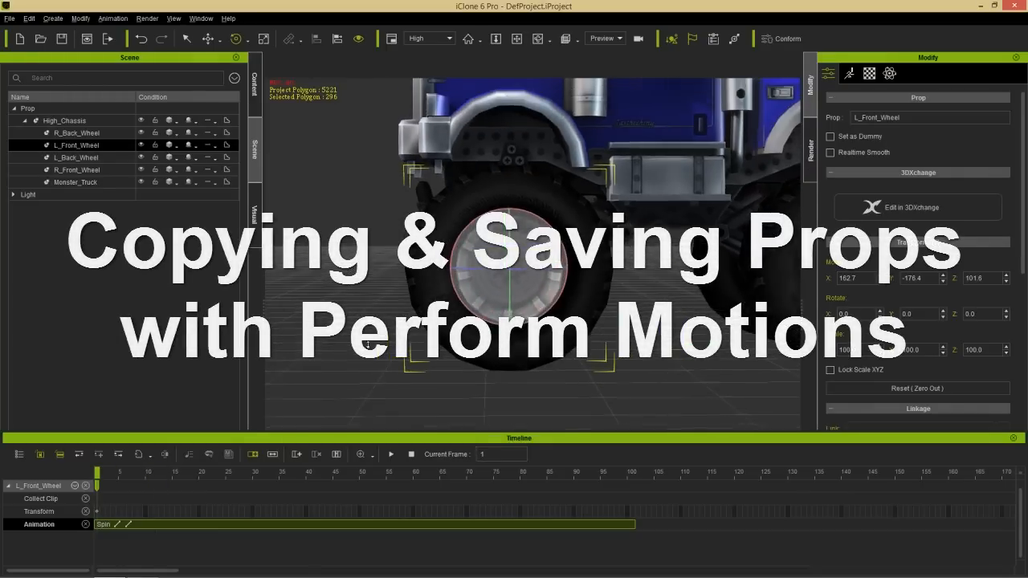
pyautogui.moveTo(652, 295); pyautogui.dragTo(541, 286, button='middle')
pyautogui.scroll(-2, 548, 360)
pyautogui.moveTo(575, 326); pyautogui.dragTo(556, 296, button='middle')
pyautogui.scroll(-1, 526, 266)
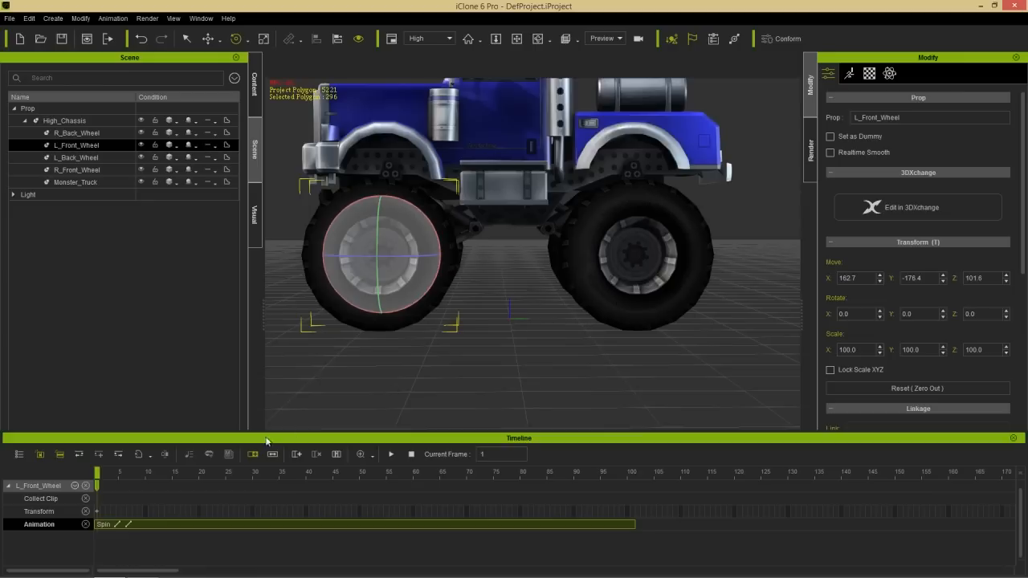
pyautogui.moveTo(186, 480); pyautogui.dragTo(231, 475)
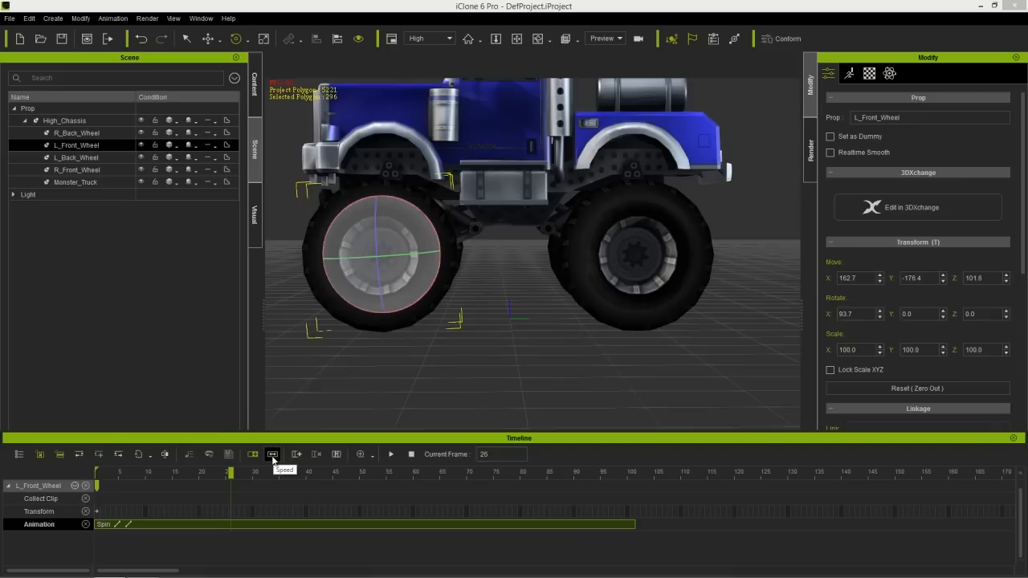
pyautogui.click(273, 454)
pyautogui.moveTo(634, 525); pyautogui.dragTo(363, 523)
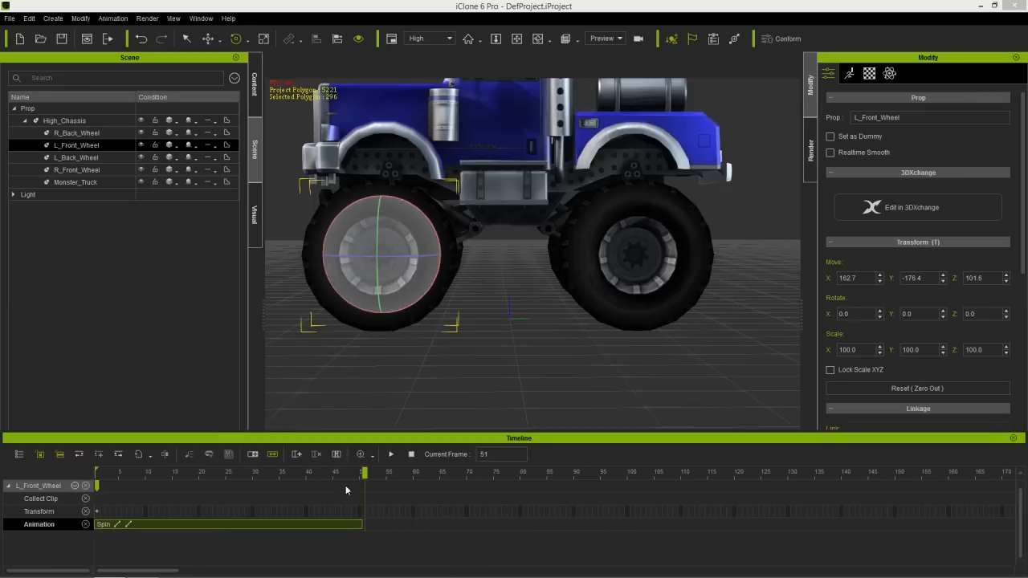
# - Play the compressed Spin clip twice from the start and return to frame 1
pyautogui.moveTo(257, 473); pyautogui.dragTo(73, 472)
pyautogui.press('space')
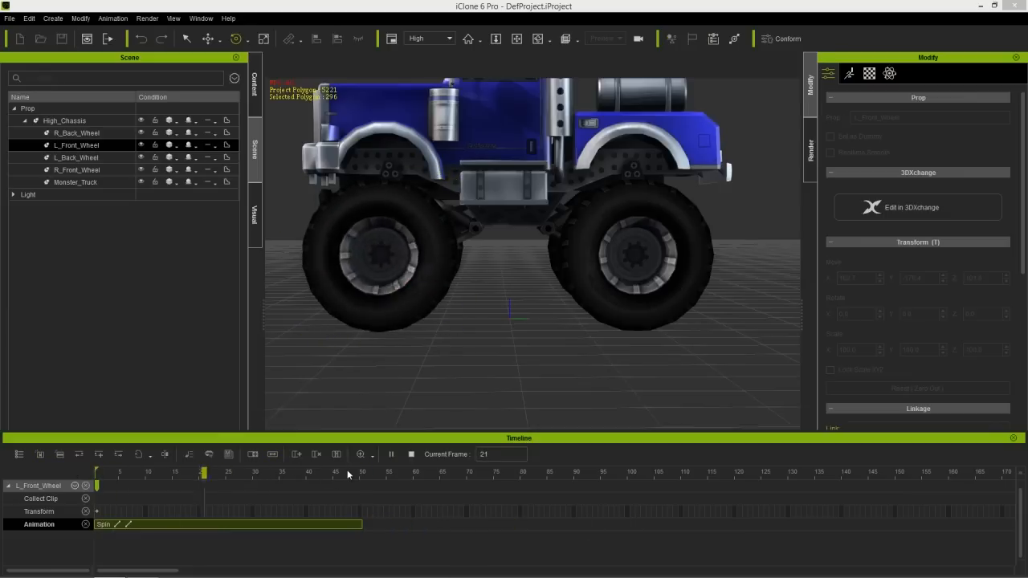
pyautogui.press('space')
pyautogui.moveTo(263, 476); pyautogui.dragTo(97, 475)
pyautogui.press('space')
pyautogui.press('space')
pyautogui.moveTo(209, 474); pyautogui.dragTo(97, 482)
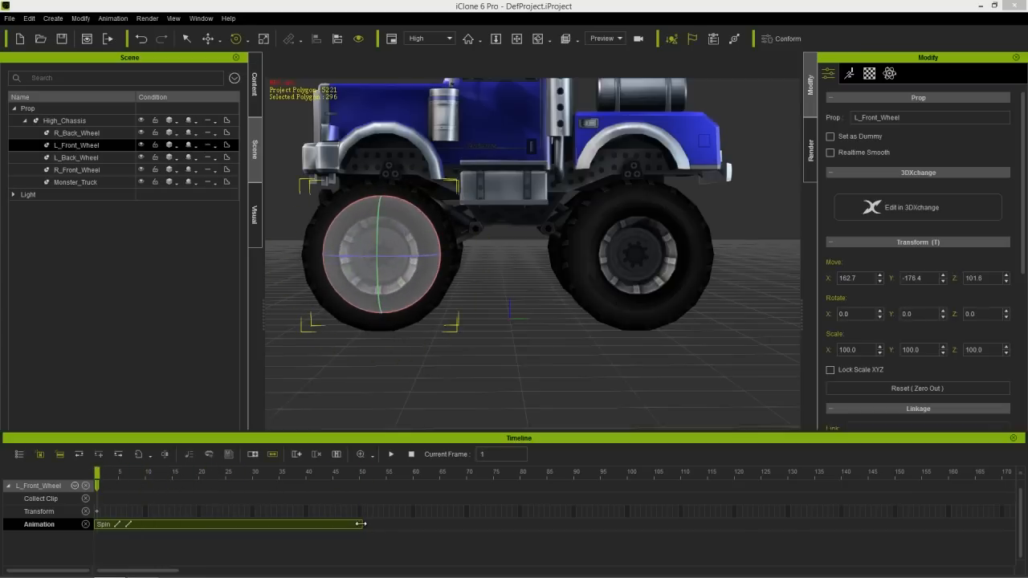
# - Stretch the Spin clip to end at about frame 128 and preview the slower rotation
pyautogui.moveTo(367, 524); pyautogui.dragTo(780, 525)
pyautogui.click(118, 474)
pyautogui.press('space')
pyautogui.press('space')
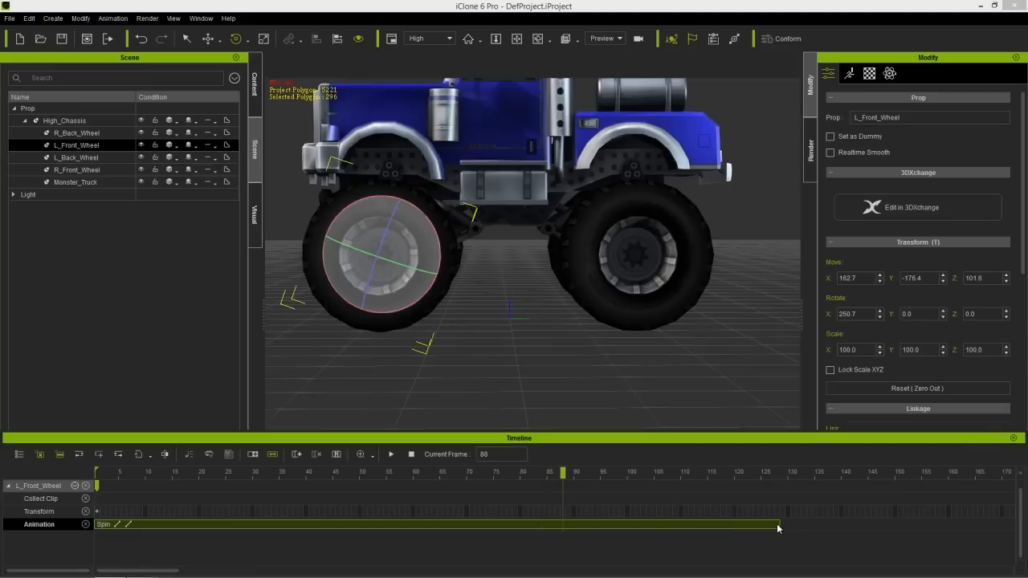
# - Shorten the Spin clip to end at about frame 100 and return to frame 1
pyautogui.moveTo(775, 524); pyautogui.dragTo(633, 518)
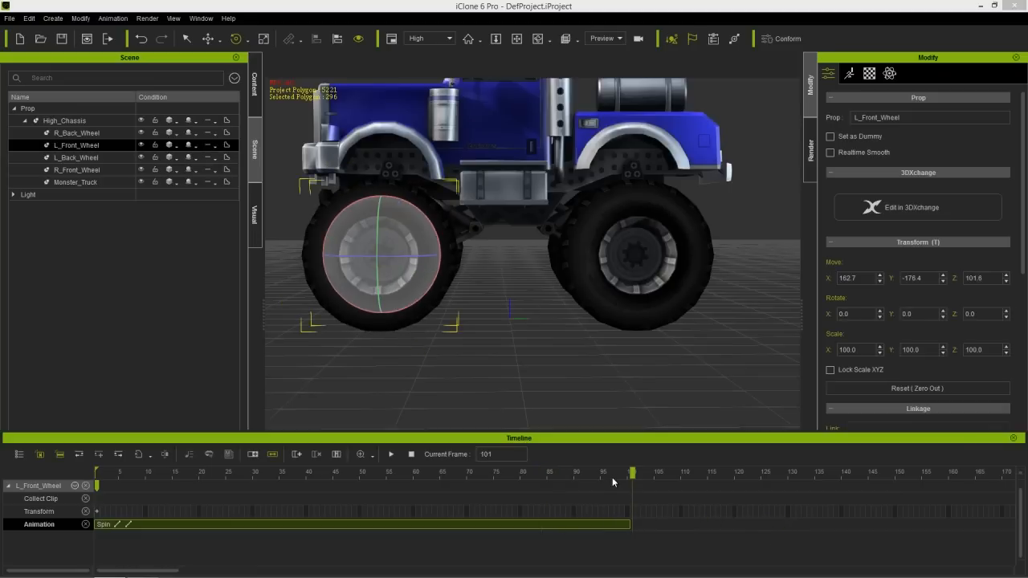
pyautogui.moveTo(630, 474); pyautogui.dragTo(89, 472)
pyautogui.scroll(-1, 592, 355)
pyautogui.moveTo(592, 356); pyautogui.dragTo(524, 273, button='middle')
pyautogui.scroll(-1, 528, 345)
pyautogui.scroll(-2, 532, 310)
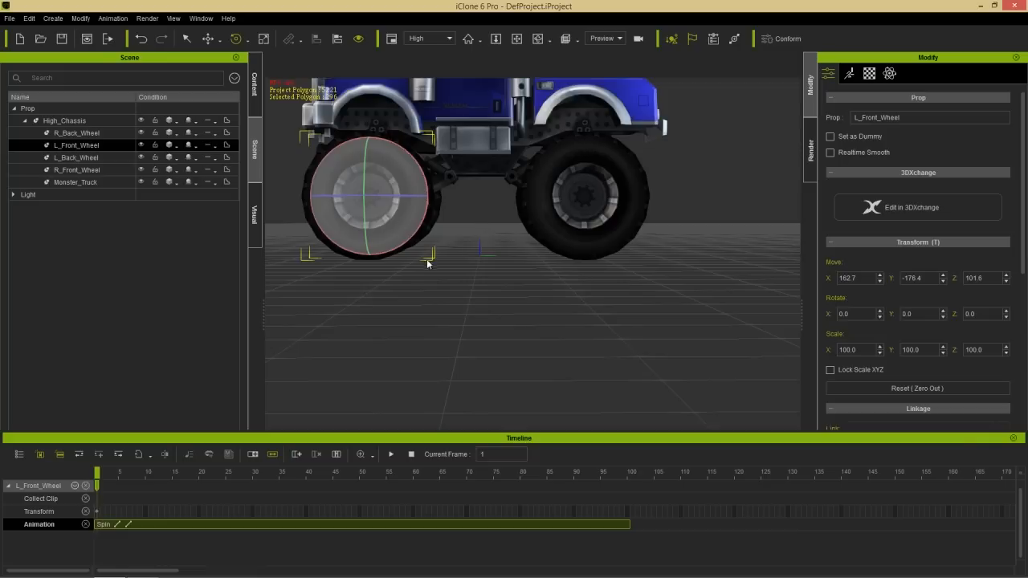
# - Close the Timeline and save the left front wheel to the custom Props library as "Tire with spin"
pyautogui.click(1012, 439)
pyautogui.click(253, 93)
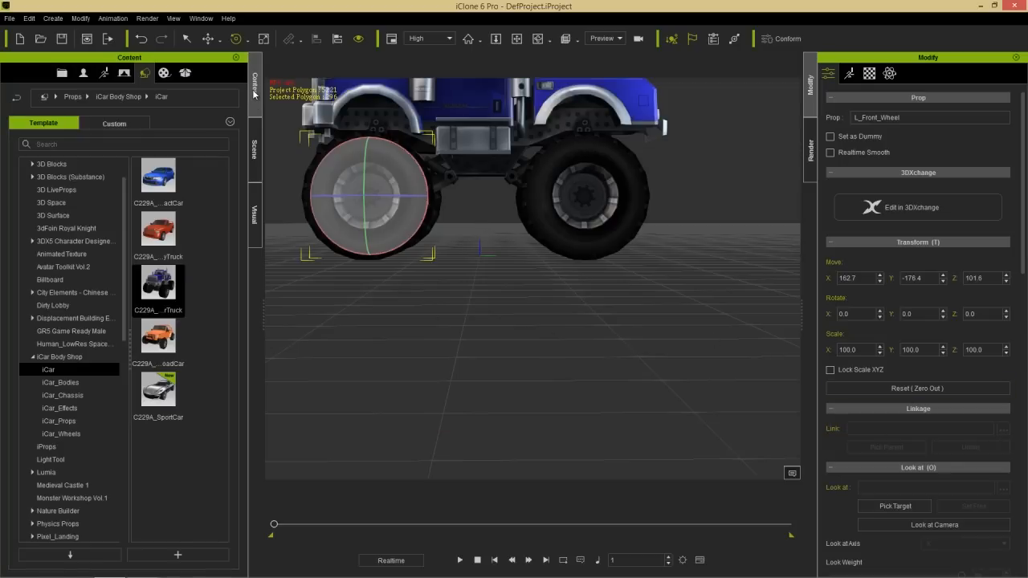
pyautogui.click(114, 123)
pyautogui.click(42, 178)
pyautogui.click(202, 552)
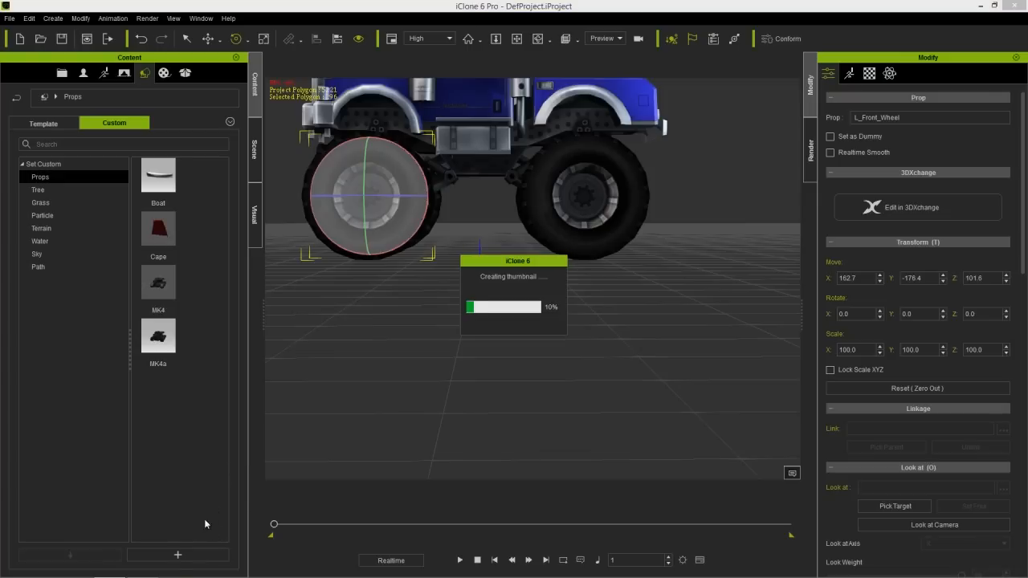
pyautogui.write('Tire with spin')
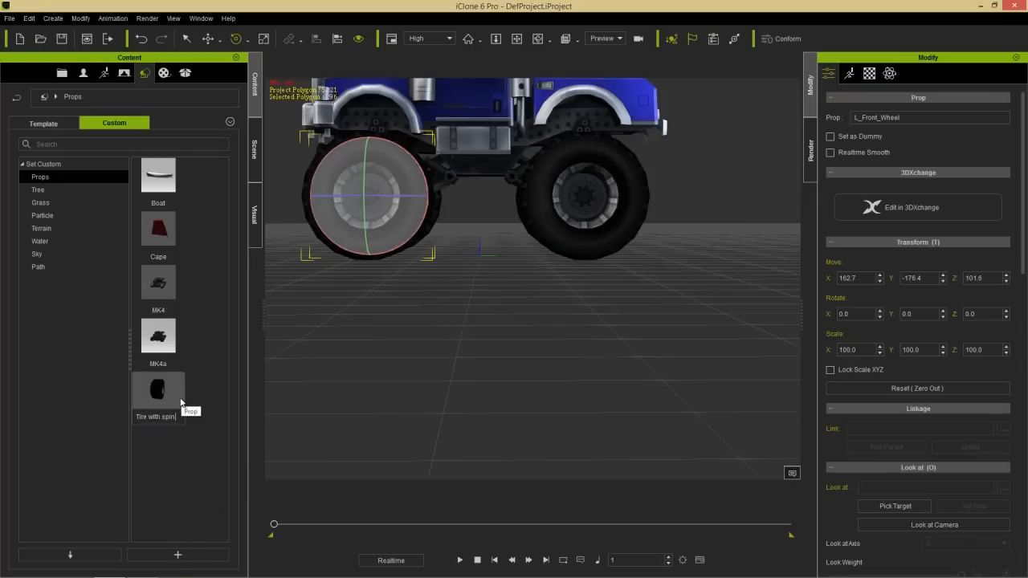
pyautogui.press('Return')
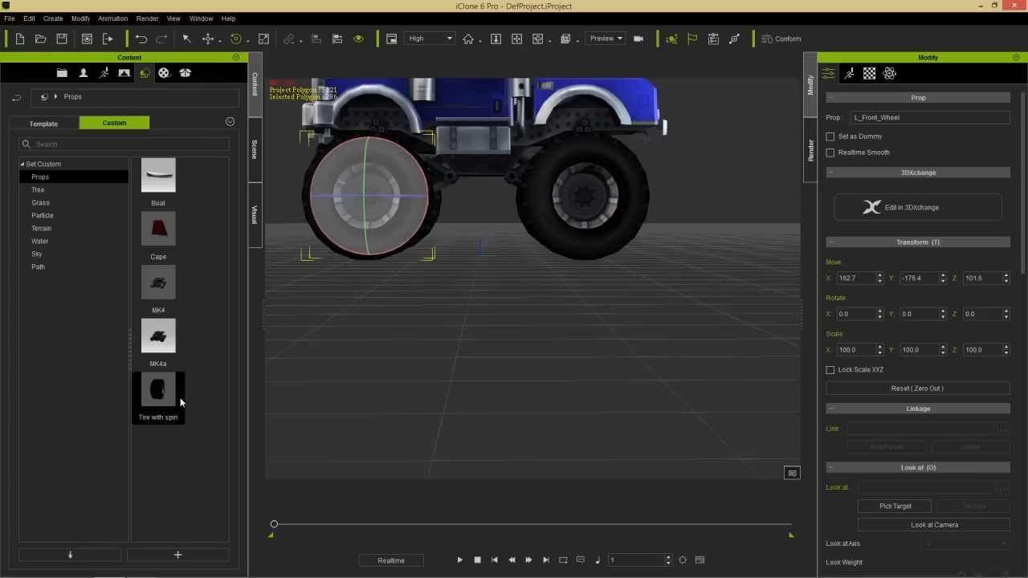
# - Duplicate the left front wheel along the Y axis, placing the copy between the two left wheels at about Y -11.8
pyautogui.moveTo(374, 201); pyautogui.dragTo(398, 295, button='middle')
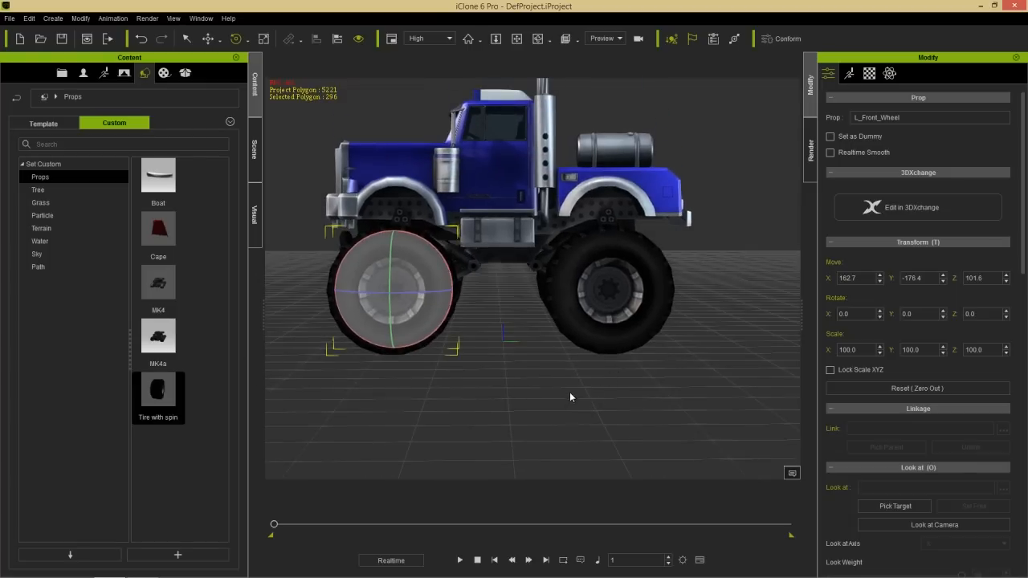
pyautogui.scroll(5, 514, 298)
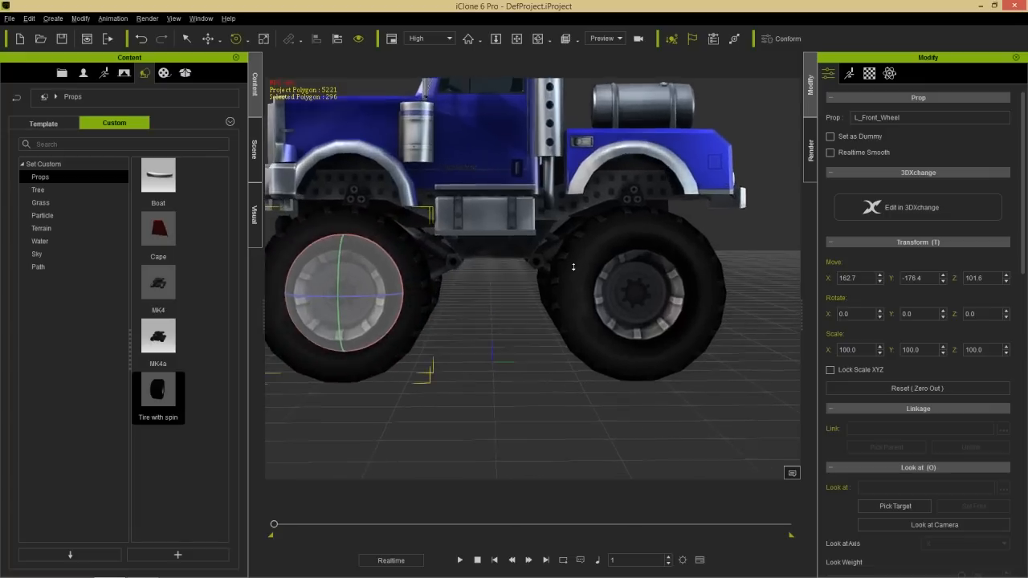
pyautogui.moveTo(520, 302); pyautogui.dragTo(531, 295, button='middle')
pyautogui.press('w')
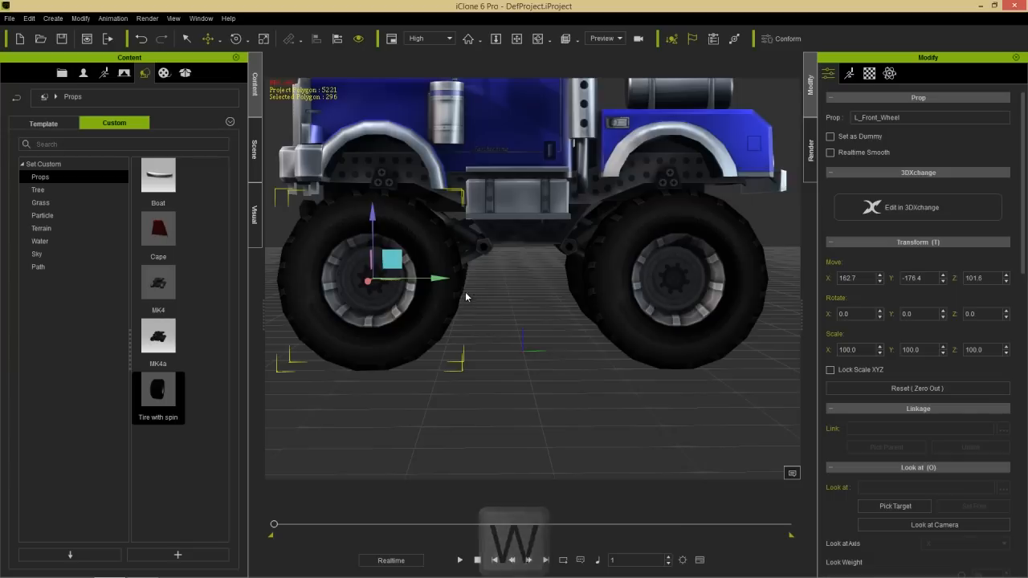
pyautogui.keyDown('ctrl'); pyautogui.moveTo(436, 278); pyautogui.dragTo(576, 279); pyautogui.keyUp('ctrl')
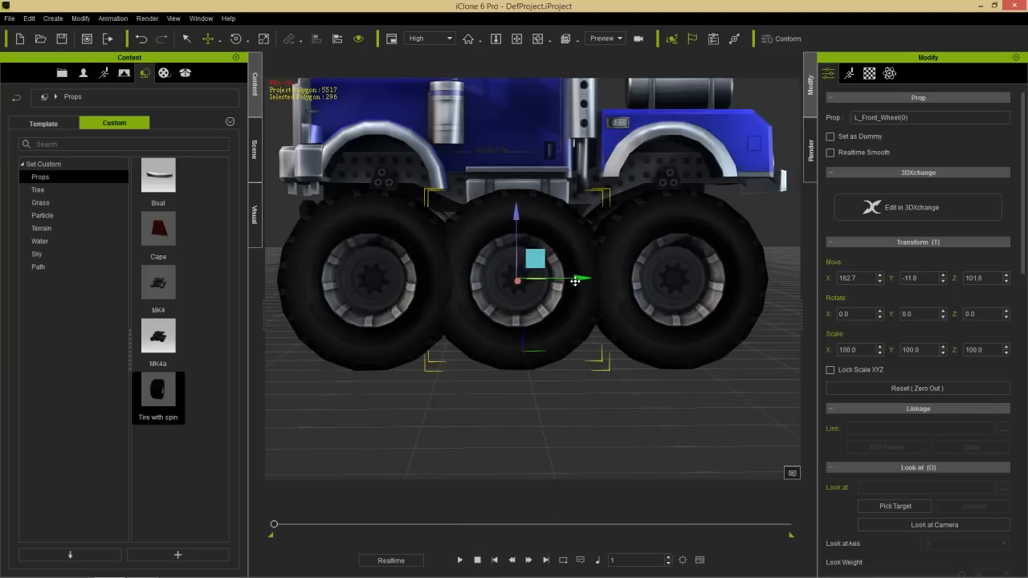
# - Show the scene's object list and play the project to check that the copied wheel spins, stopping playback at the end
pyautogui.click(255, 150)
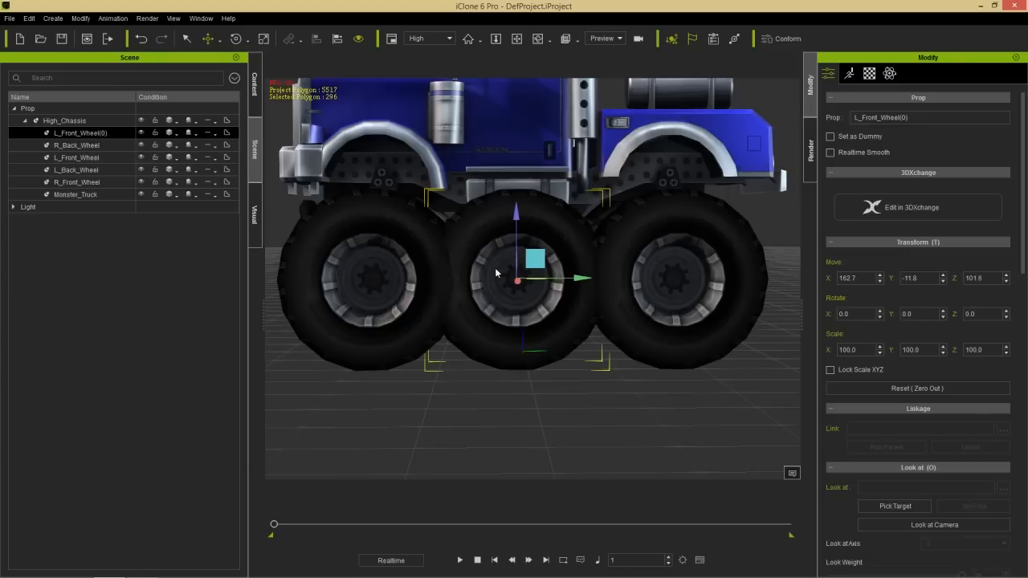
pyautogui.click(460, 559)
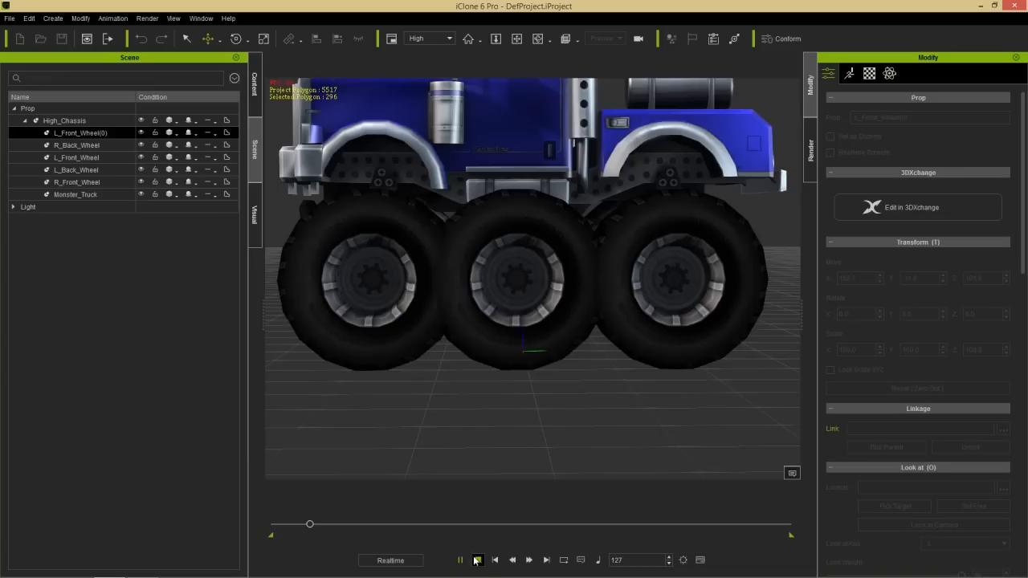
pyautogui.click(477, 560)
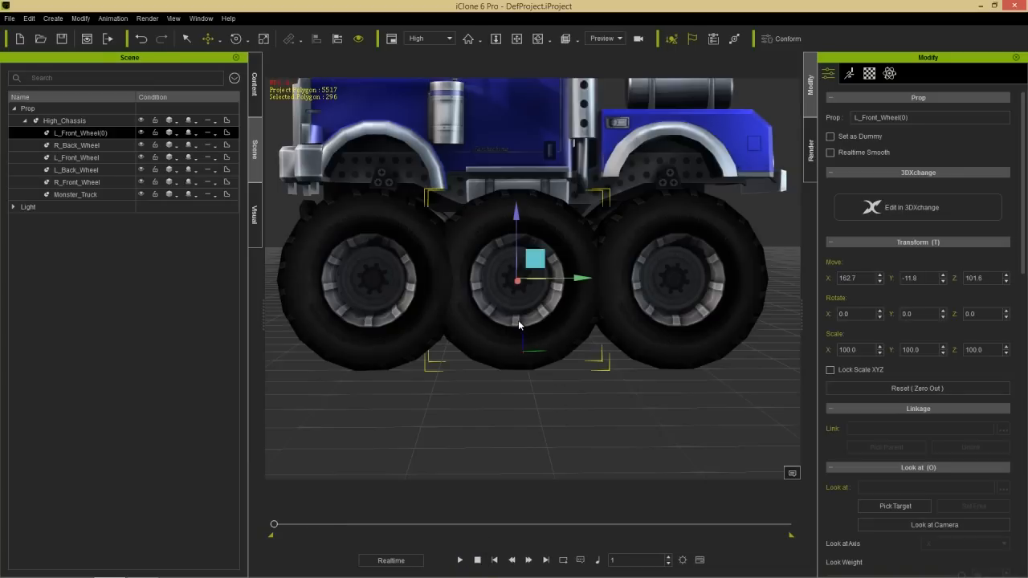
# - Try deleting L_Back_Wheel and sliding the copied wheel into its place at about Y 165.9, and undo both changes
pyautogui.click(85, 170)
pyautogui.press('Delete')
pyautogui.click(90, 134)
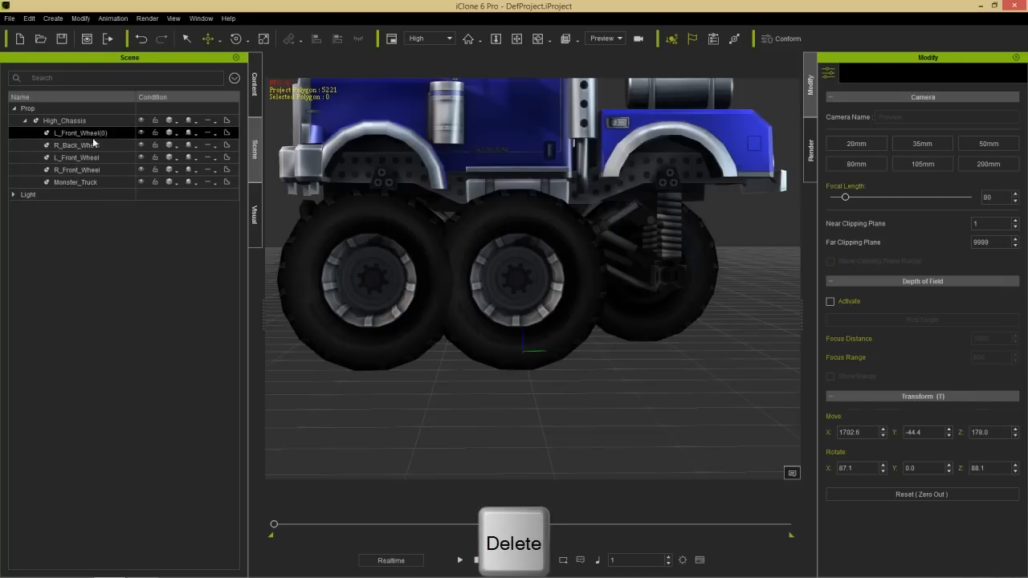
pyautogui.moveTo(572, 277); pyautogui.dragTo(727, 292)
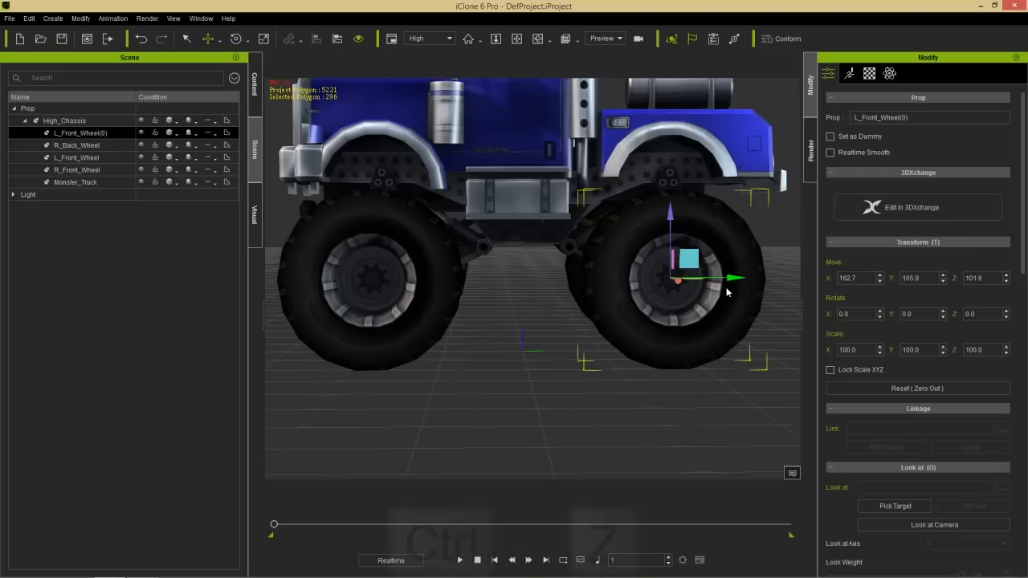
pyautogui.hotkey('ctrl', 'z')
pyautogui.hotkey('ctrl', 'z')
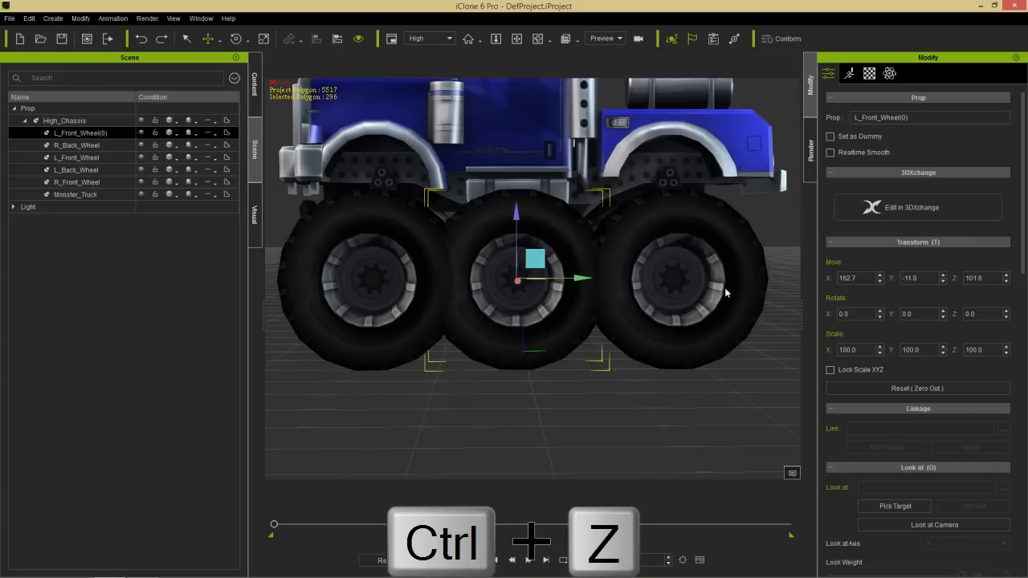
# - Align the copied wheel to L_Back_Wheel on the X, Y and Z axes by center
pyautogui.click(337, 39)
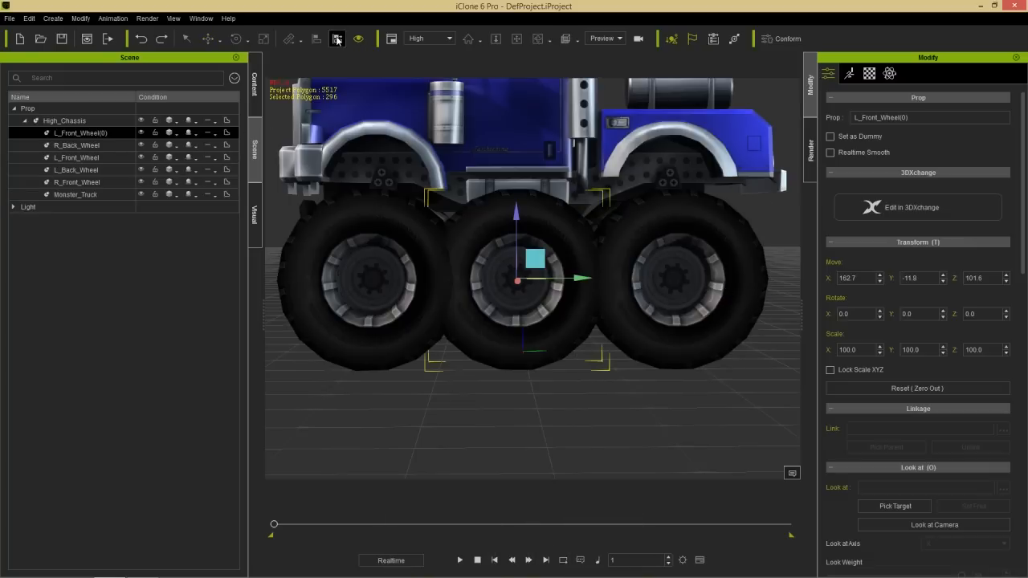
pyautogui.click(80, 171)
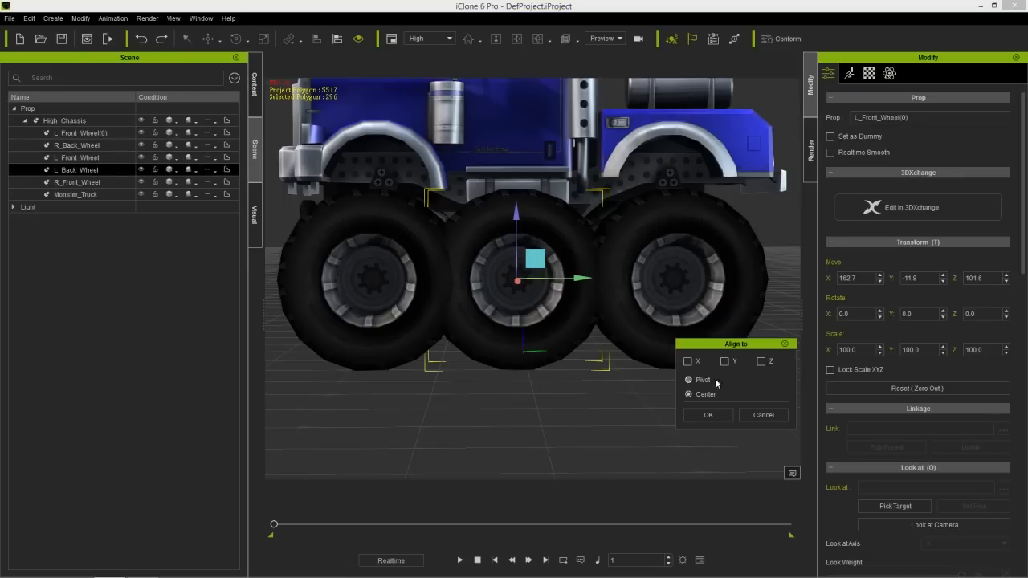
pyautogui.click(687, 361)
pyautogui.click(725, 361)
pyautogui.click(760, 361)
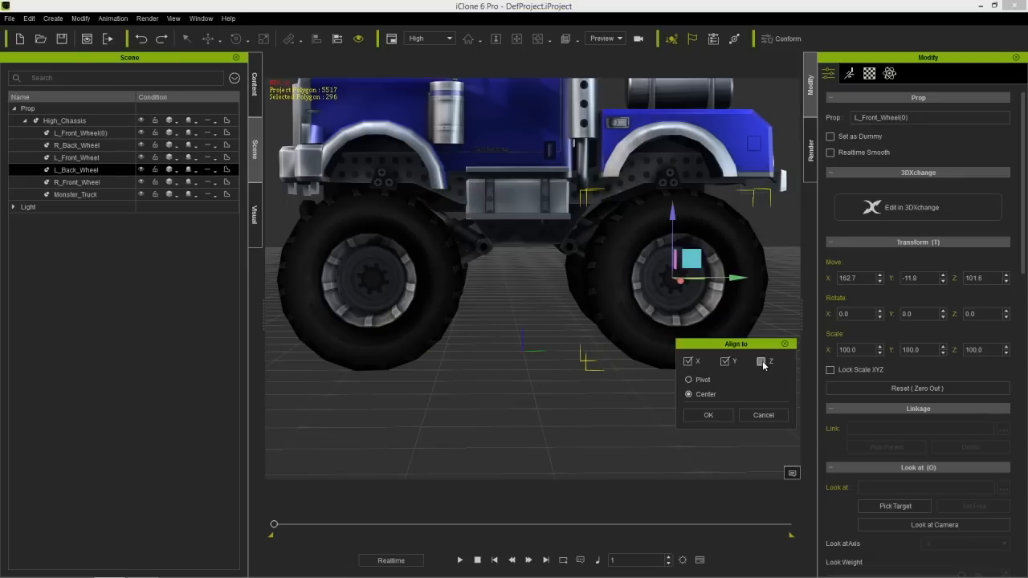
pyautogui.click(709, 415)
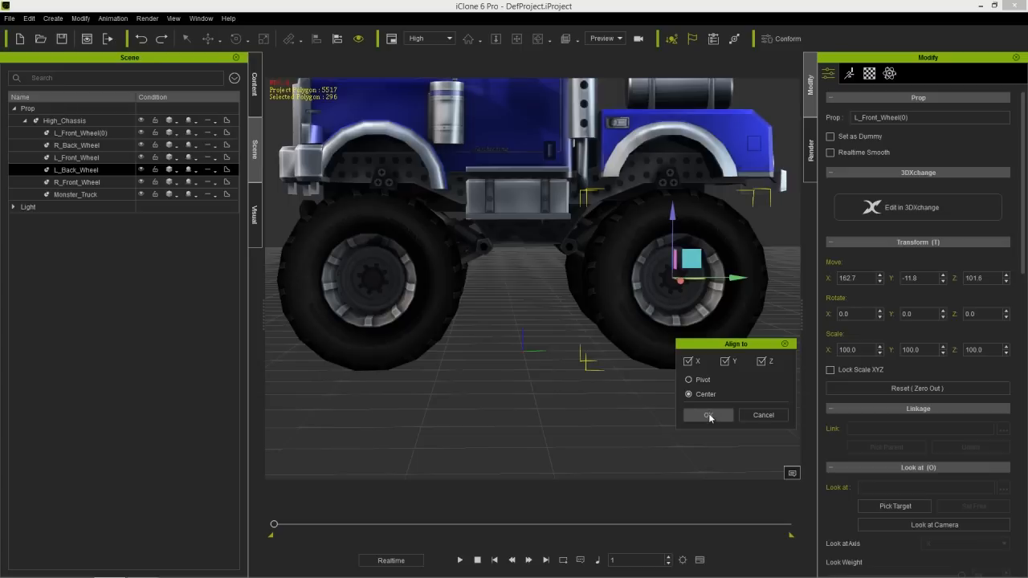
# - Delete the original L_Back_Wheel from the truck
pyautogui.moveTo(729, 331); pyautogui.dragTo(489, 377, button='right')
pyautogui.moveTo(689, 356); pyautogui.dragTo(710, 352, button='right')
pyautogui.click(85, 171)
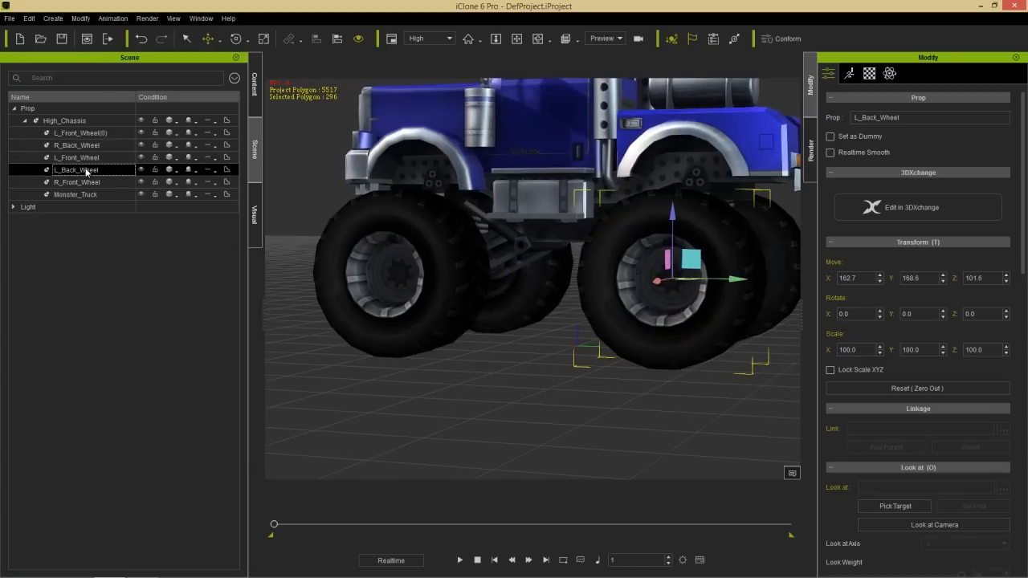
pyautogui.press('Delete')
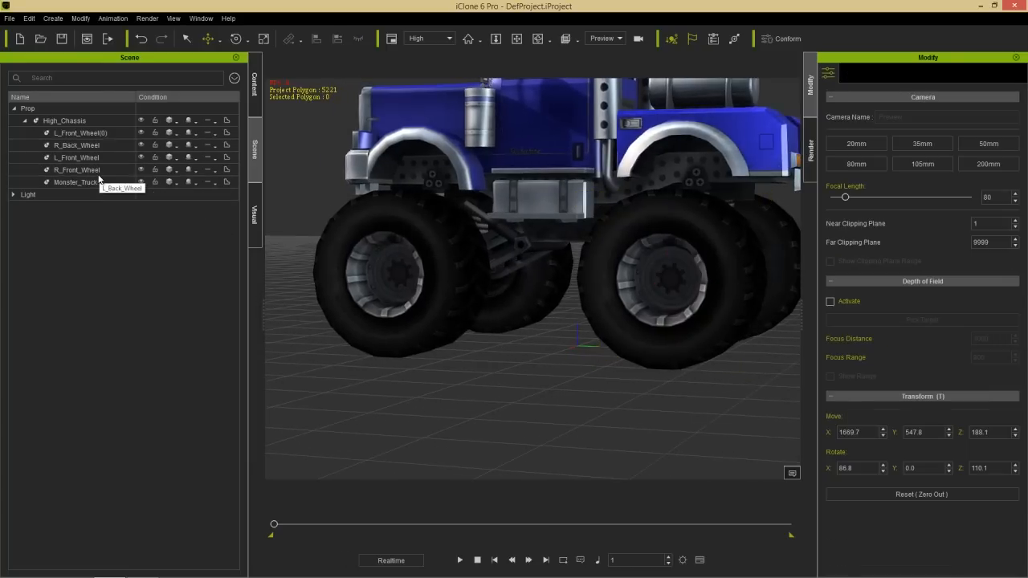
# - Rename the copied wheel L_Front_Wheel(0) as L_Back_Tire
pyautogui.click(90, 132)
pyautogui.click(95, 131)
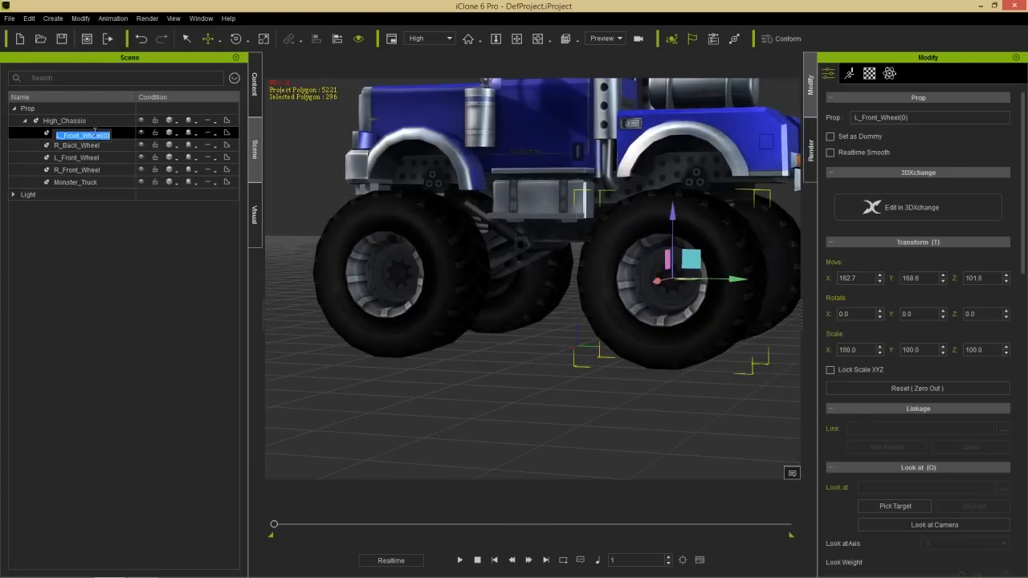
pyautogui.write('L_Ba')
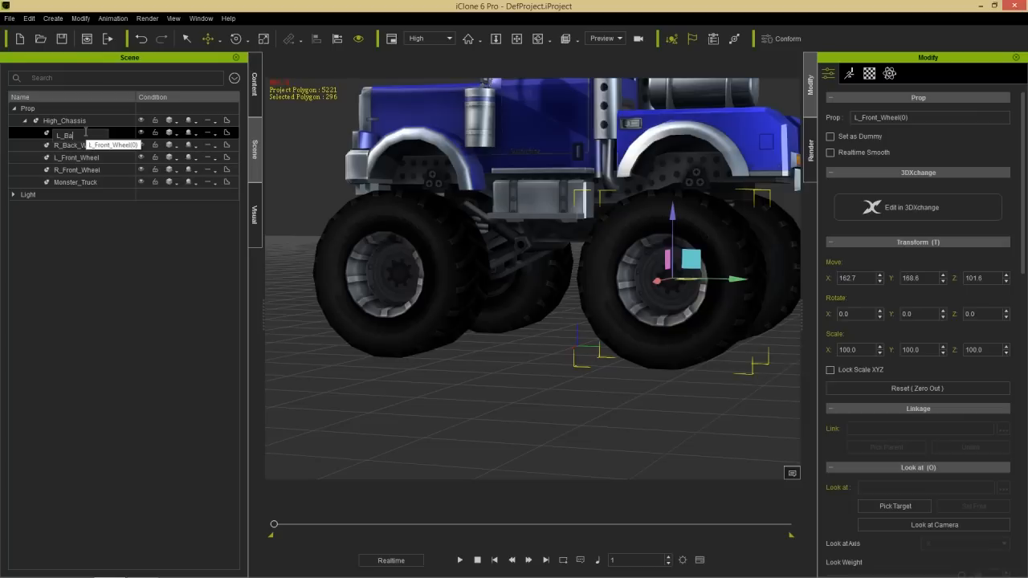
pyautogui.write('ck_Tire')
pyautogui.press('Return')
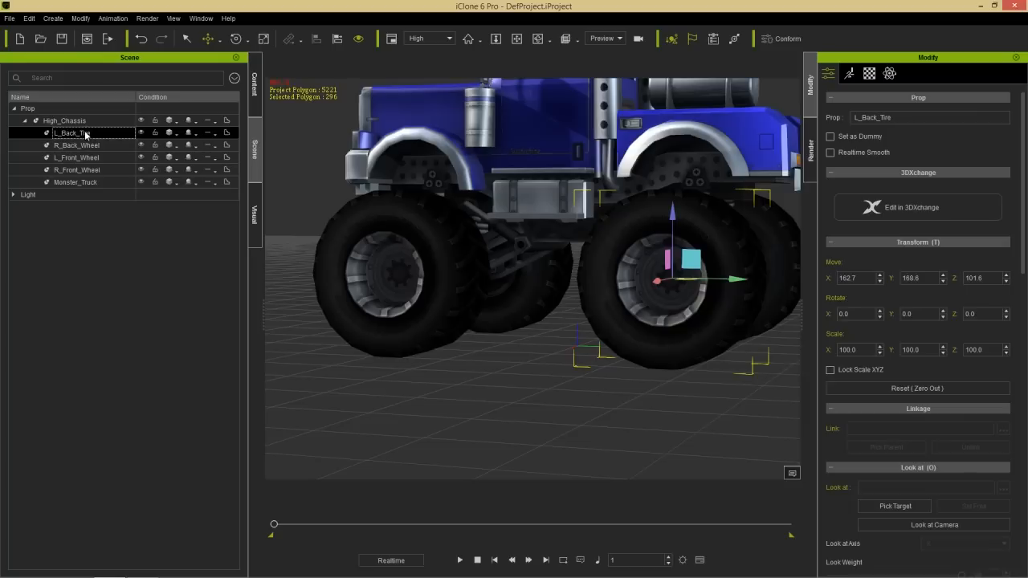
# - Play the animation briefly to check how L_Back_Tire spins on the truck, and stop it
pyautogui.moveTo(467, 305); pyautogui.dragTo(516, 298, button='right')
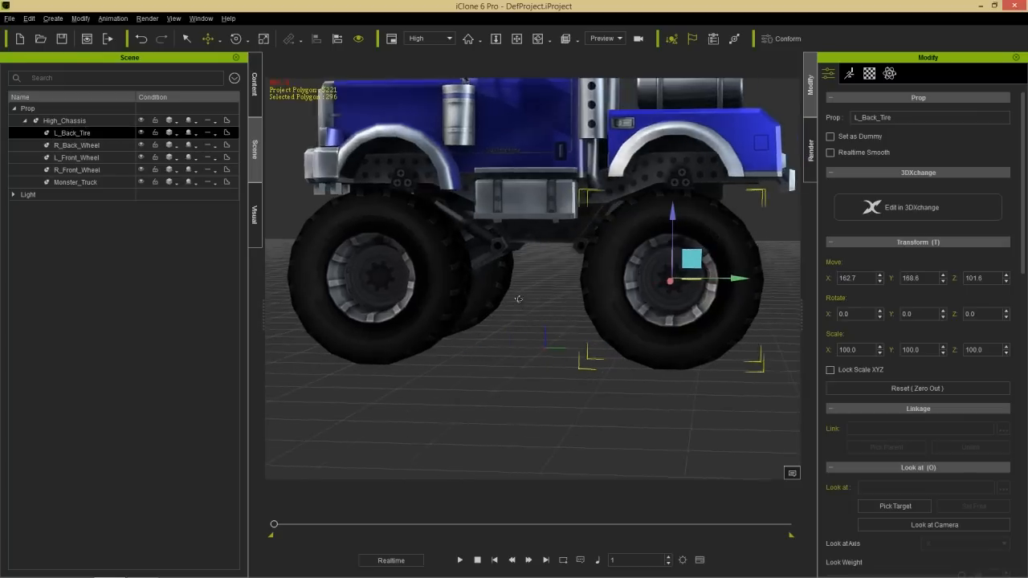
pyautogui.scroll(-2, 517, 298)
pyautogui.click(461, 560)
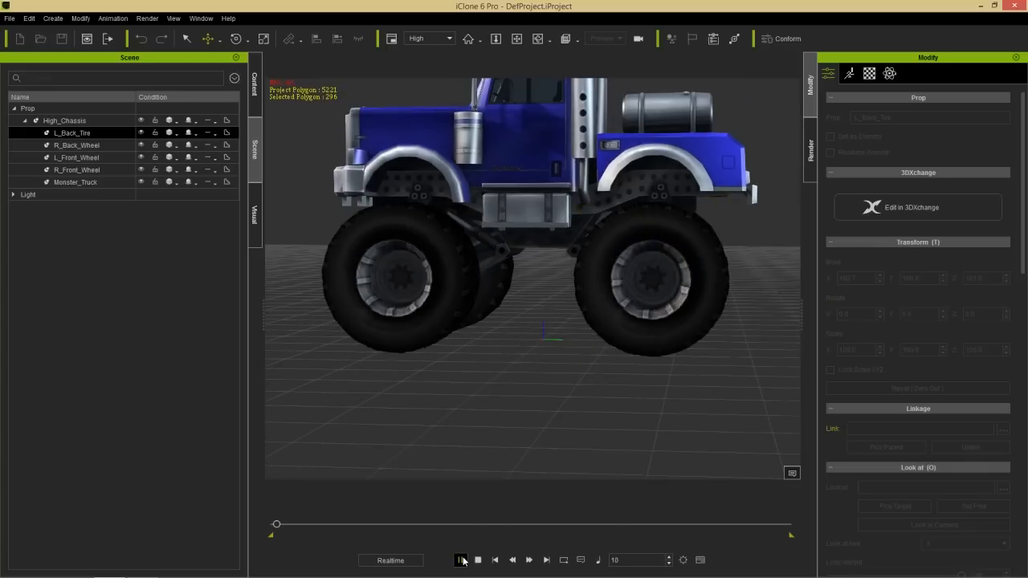
pyautogui.click(478, 560)
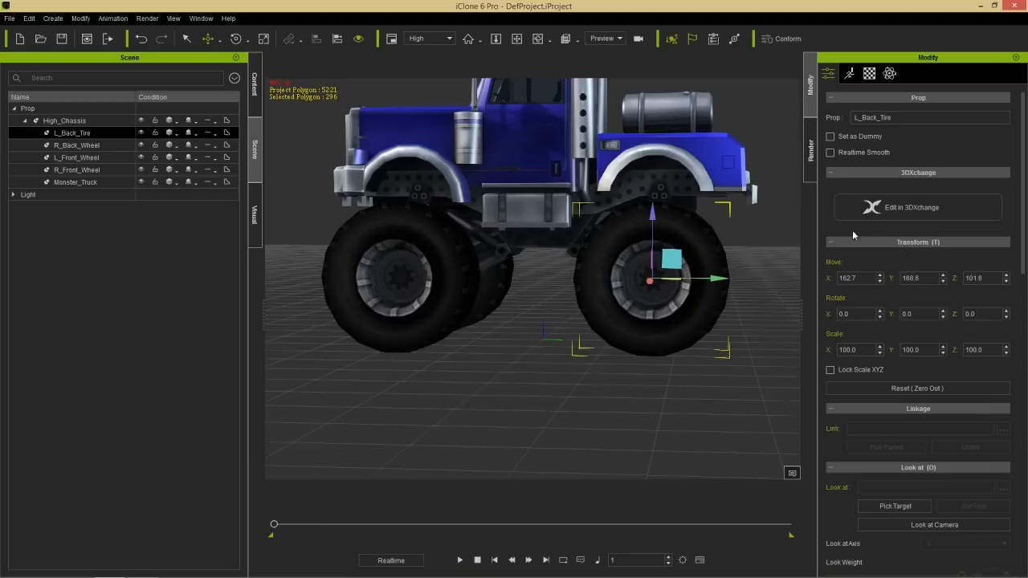
# - Attach L_Back_Tire to the L Back Wheel Dummy sub-node with no alignment, inheriting move, rotate and scale
pyautogui.scroll(-5, 1008, 281)
pyautogui.scroll(-6, 1006, 321)
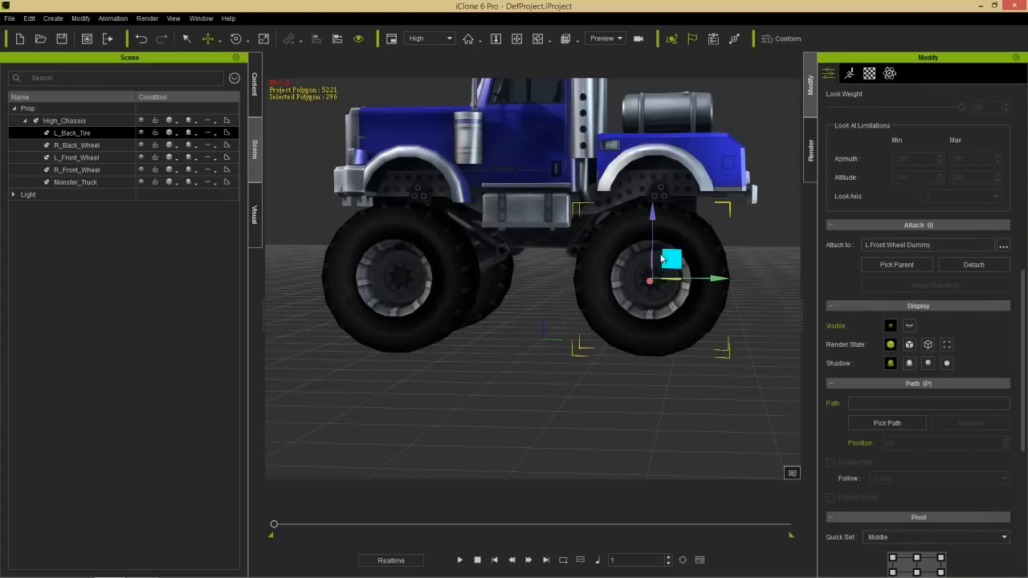
pyautogui.moveTo(567, 258); pyautogui.dragTo(464, 306, button='middle')
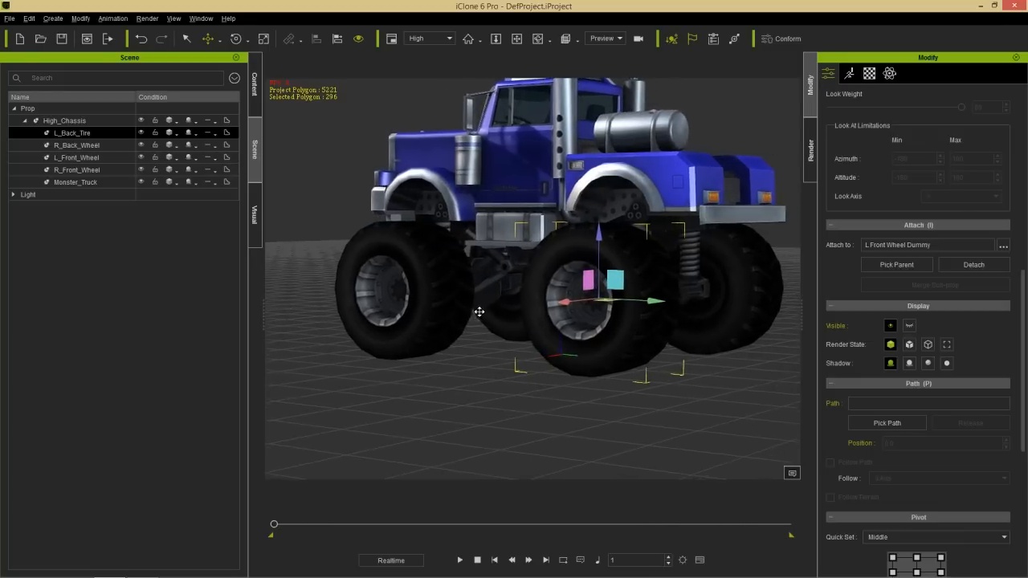
pyautogui.scroll(4, 463, 304)
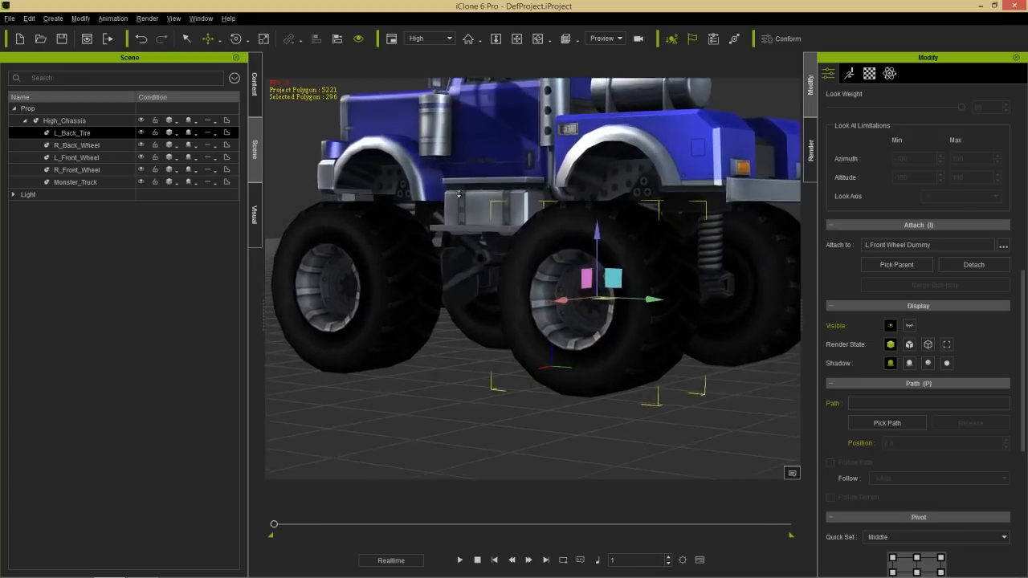
pyautogui.moveTo(485, 204); pyautogui.dragTo(491, 233, button='middle')
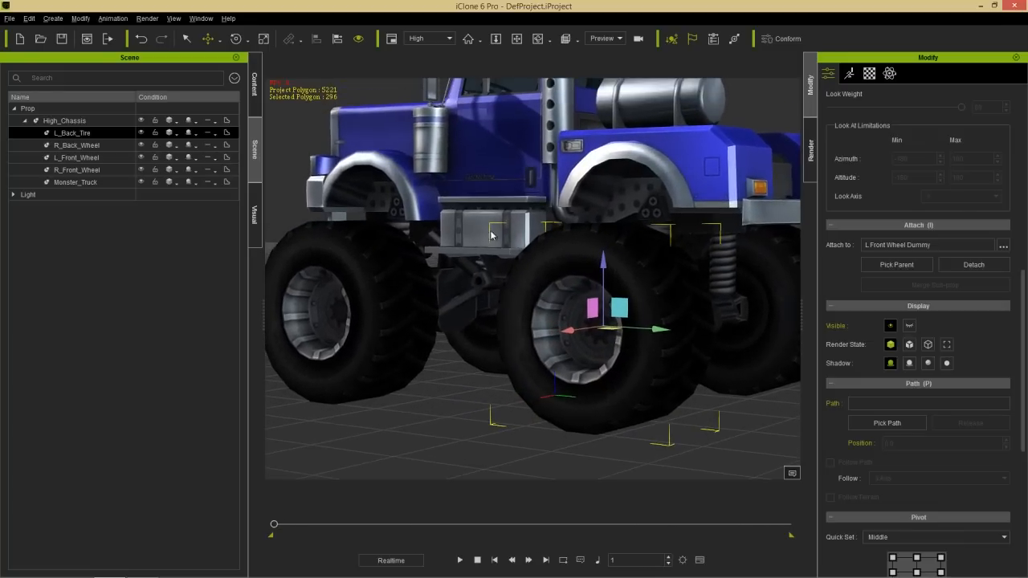
pyautogui.click(1003, 246)
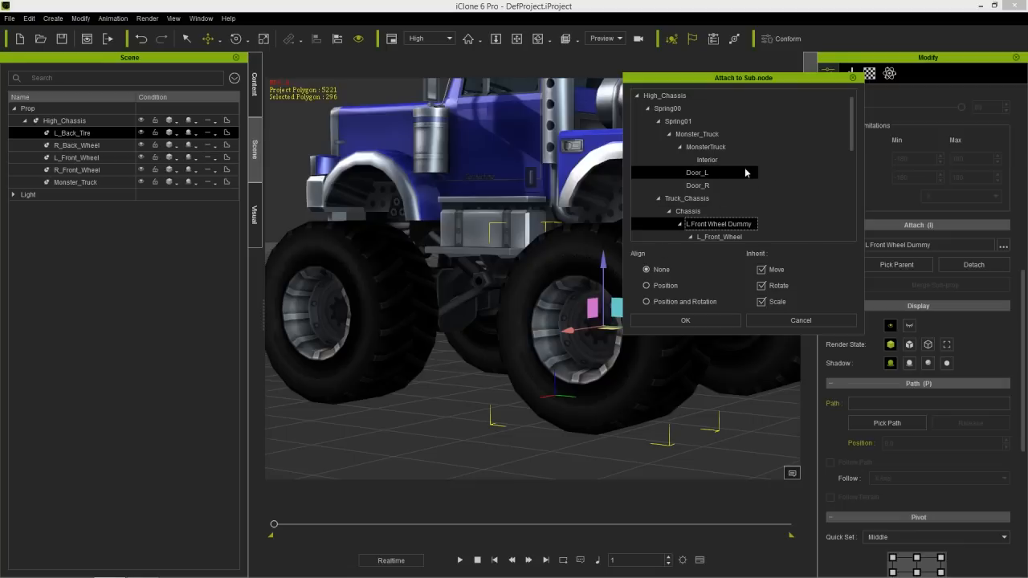
pyautogui.moveTo(849, 131); pyautogui.dragTo(849, 182)
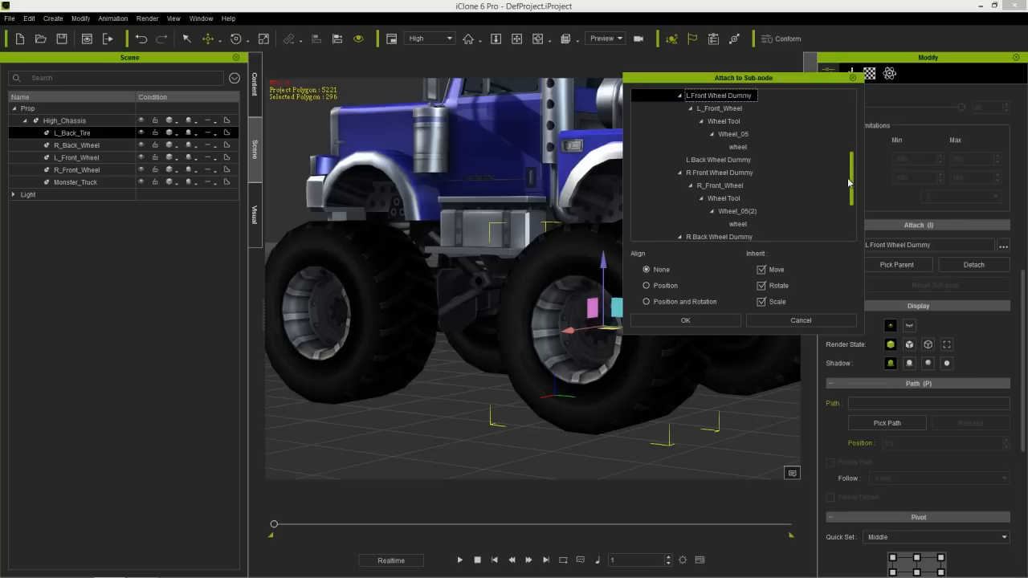
pyautogui.click(723, 160)
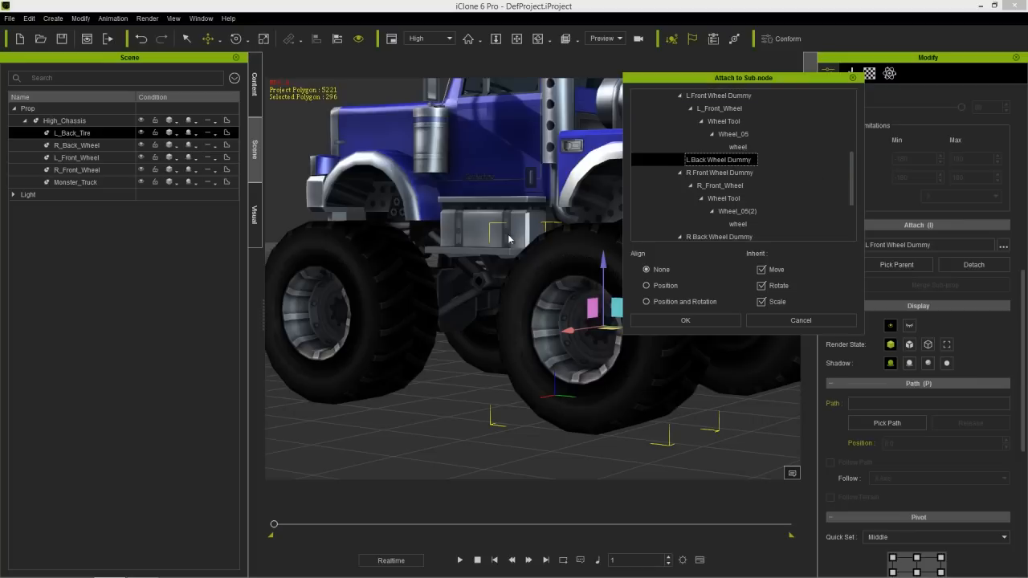
pyautogui.click(678, 323)
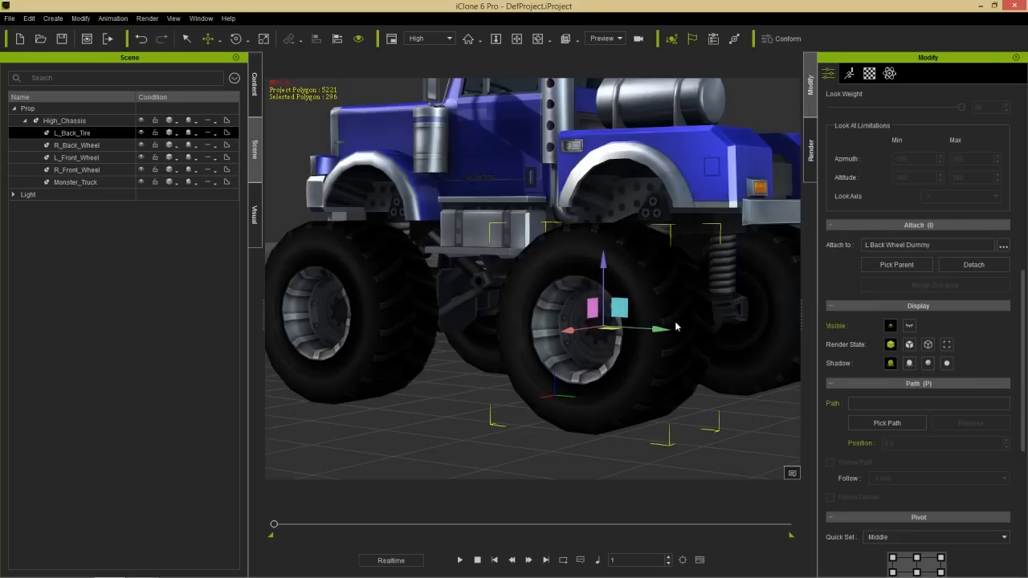
# - Open the animation layer editor for High_Chassis and expand its bone tree down to the four wheel dummies
pyautogui.click(520, 171)
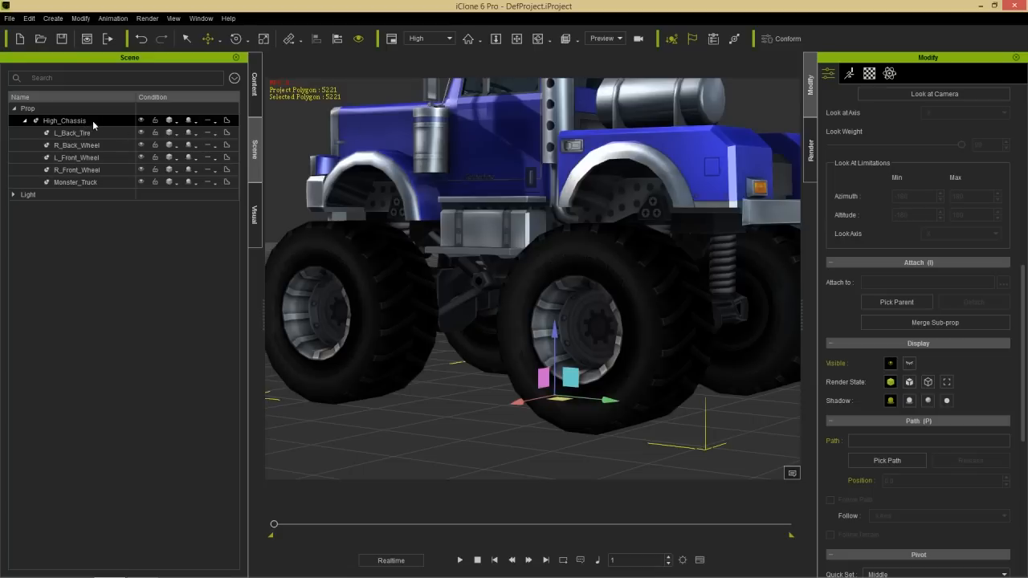
pyautogui.moveTo(1023, 286); pyautogui.dragTo(851, 76)
pyautogui.click(848, 73)
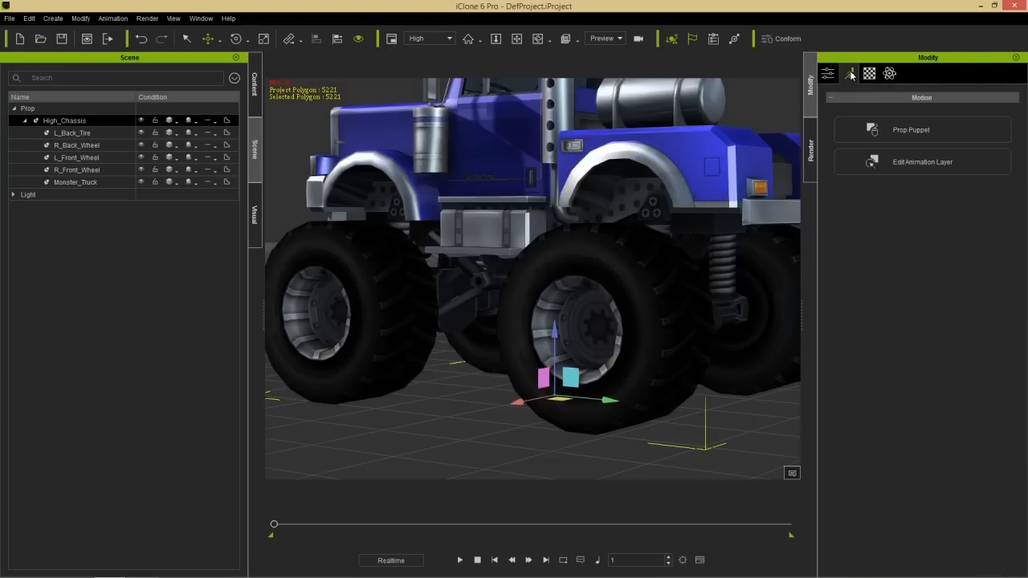
pyautogui.click(903, 163)
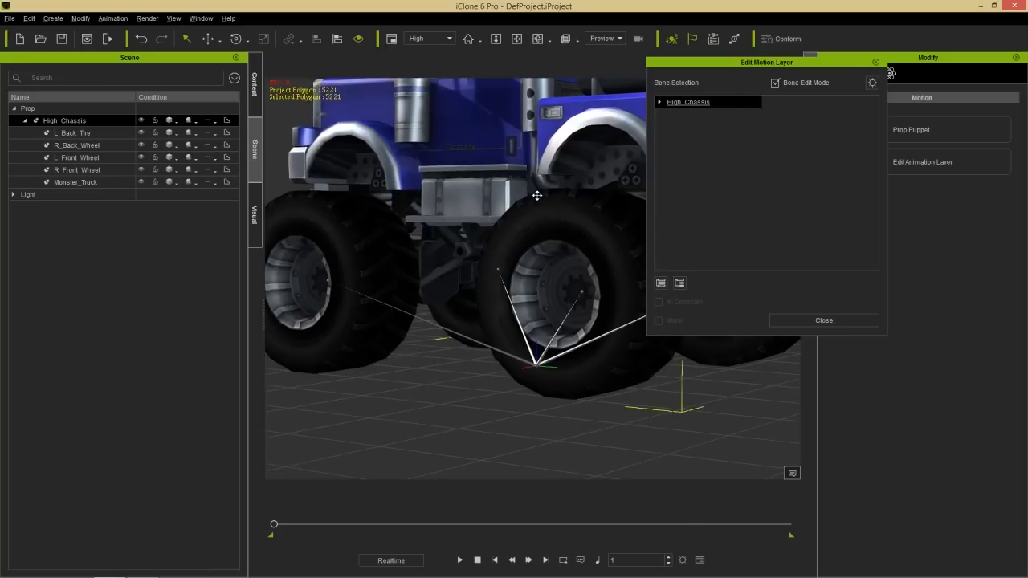
pyautogui.click(660, 103)
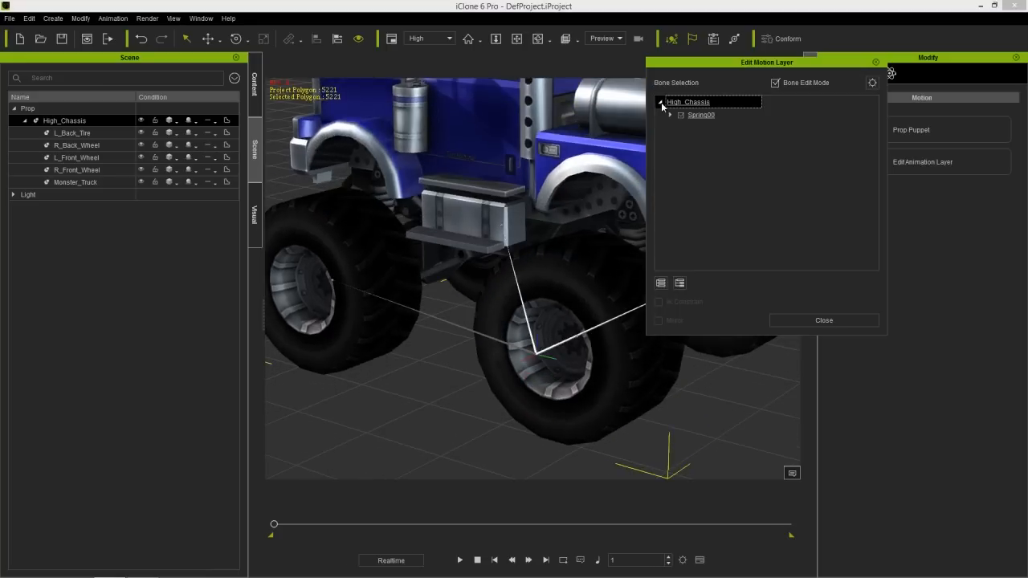
pyautogui.click(671, 115)
pyautogui.click(682, 140)
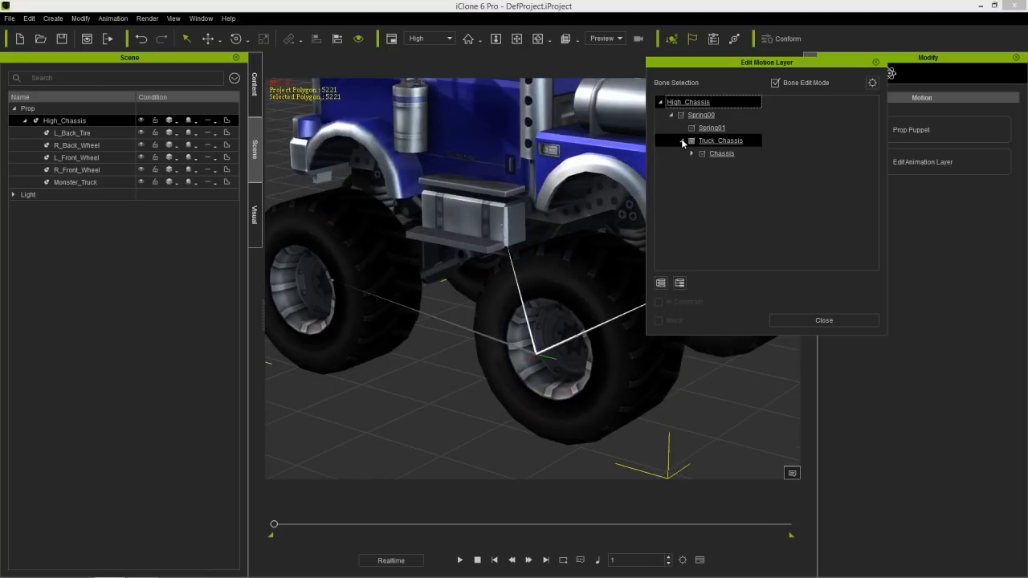
pyautogui.click(693, 153)
# - Select the L Front Wheel Dummy bone and examine where it sits in the front wheel
pyautogui.click(740, 167)
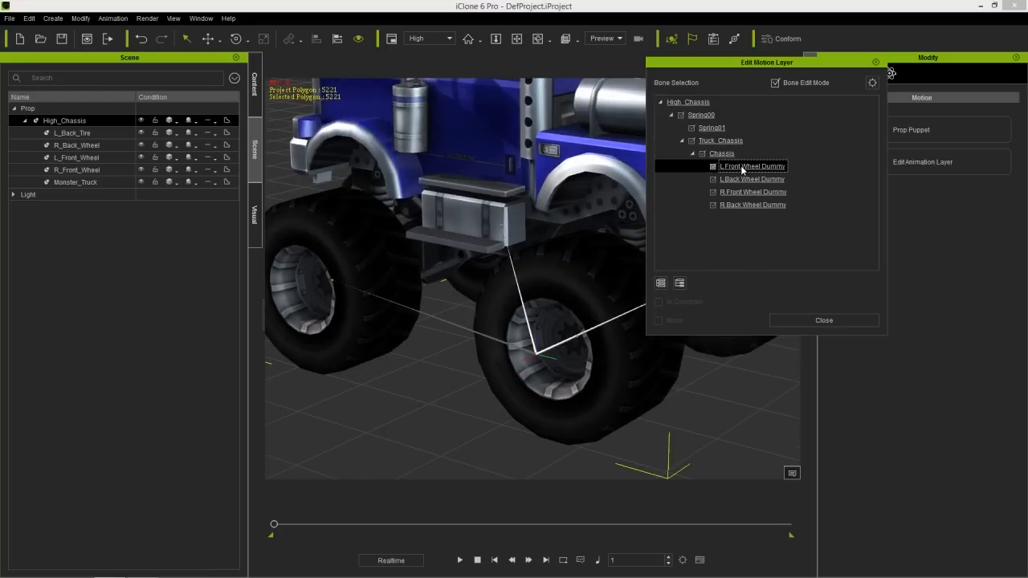
pyautogui.moveTo(378, 315); pyautogui.dragTo(463, 339, button='middle')
pyautogui.scroll(5, 424, 252)
pyautogui.scroll(5, 471, 321)
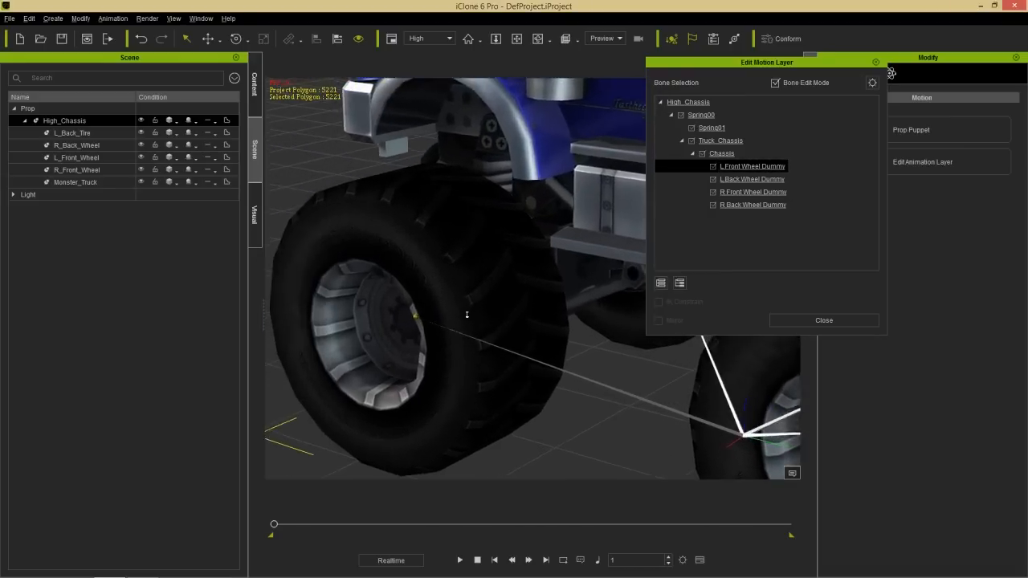
pyautogui.moveTo(541, 356); pyautogui.dragTo(482, 290, button='middle')
# - Select the L Back Wheel Dummy bone, examine its position in the rear wheel, and close the layer editor
pyautogui.click(741, 180)
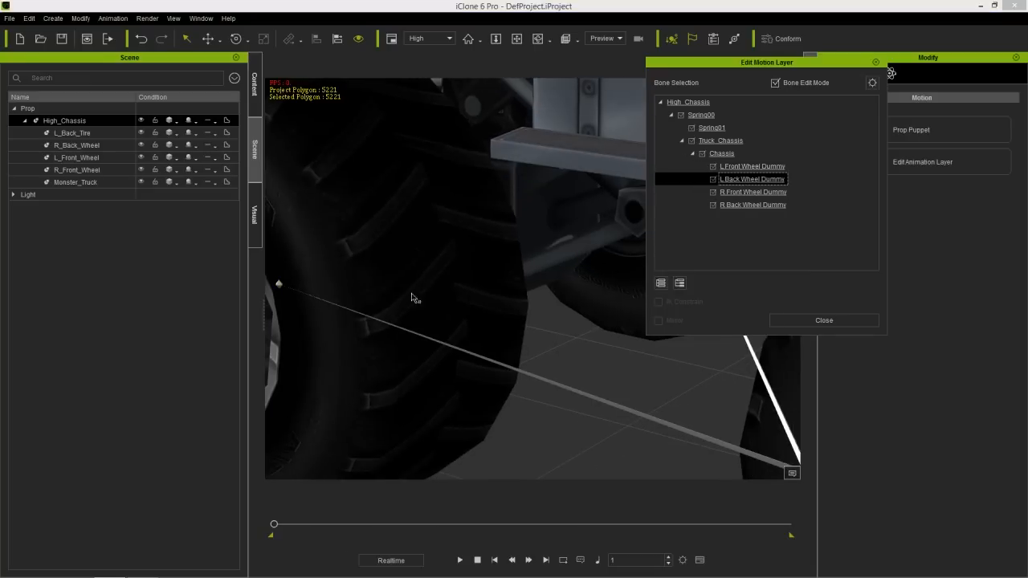
pyautogui.moveTo(646, 409); pyautogui.dragTo(372, 308, button='middle')
pyautogui.moveTo(647, 381); pyautogui.dragTo(513, 378, button='middle')
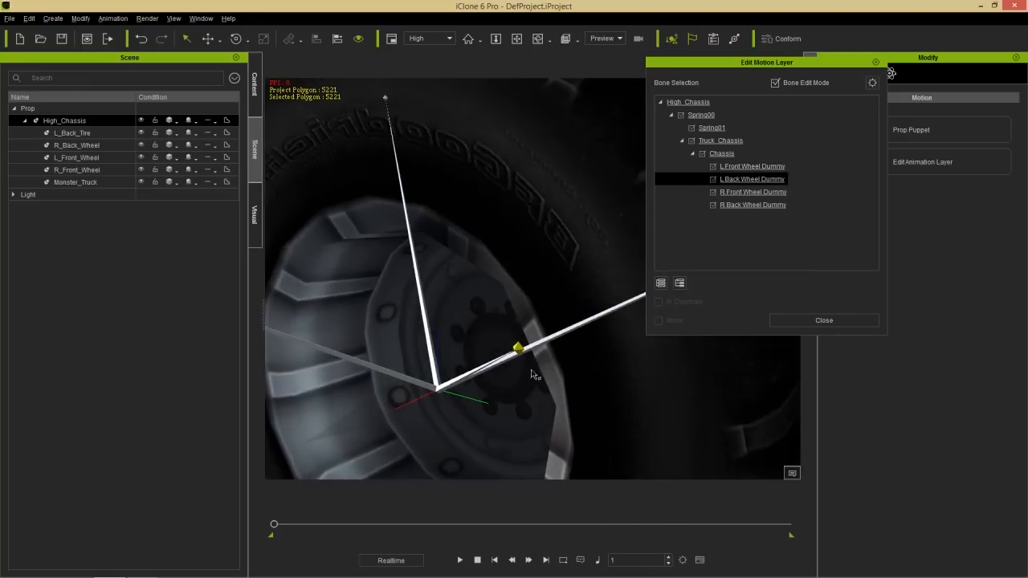
pyautogui.scroll(-5, 505, 219)
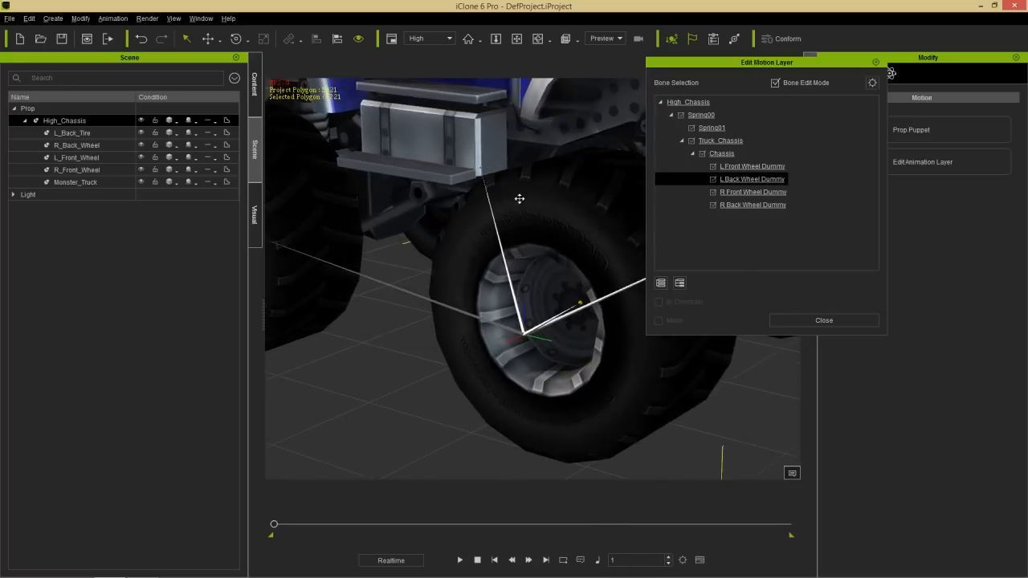
pyautogui.scroll(-5, 517, 198)
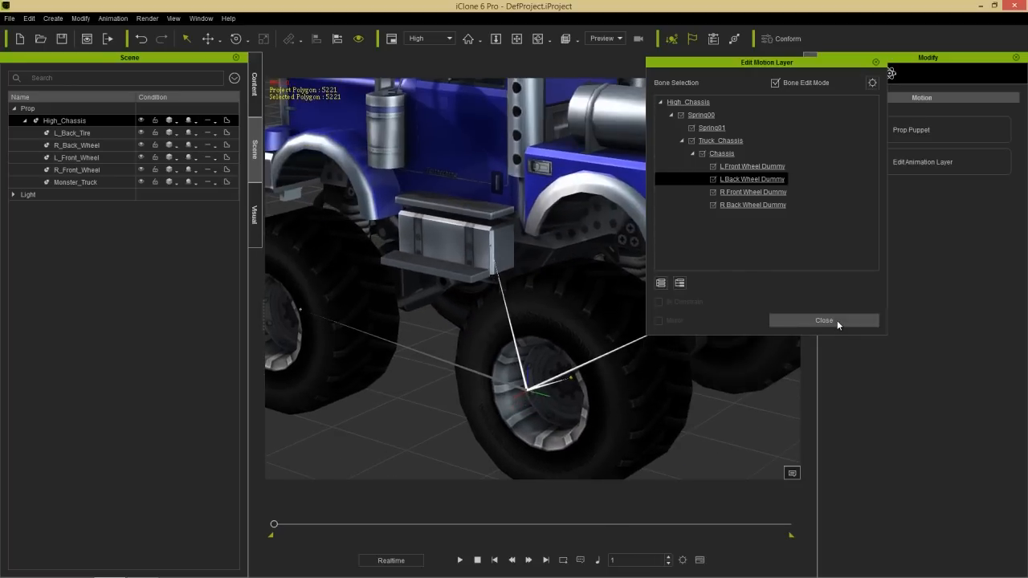
pyautogui.click(836, 321)
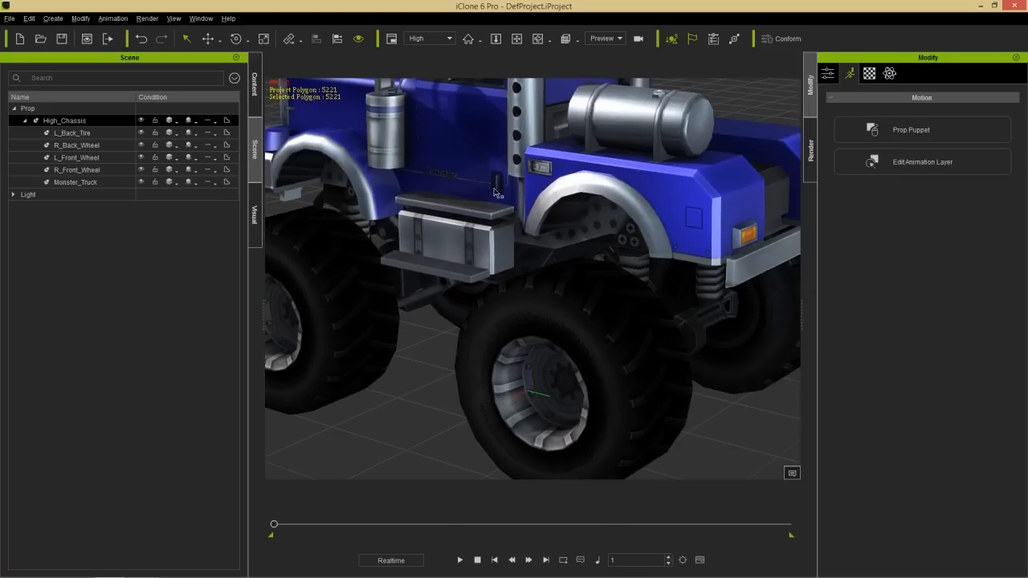
# - Play the animation with the whole truck viewed from the side to check the left wheels, and pause it
pyautogui.scroll(-5, 499, 194)
pyautogui.moveTo(436, 319); pyautogui.dragTo(513, 246, button='right')
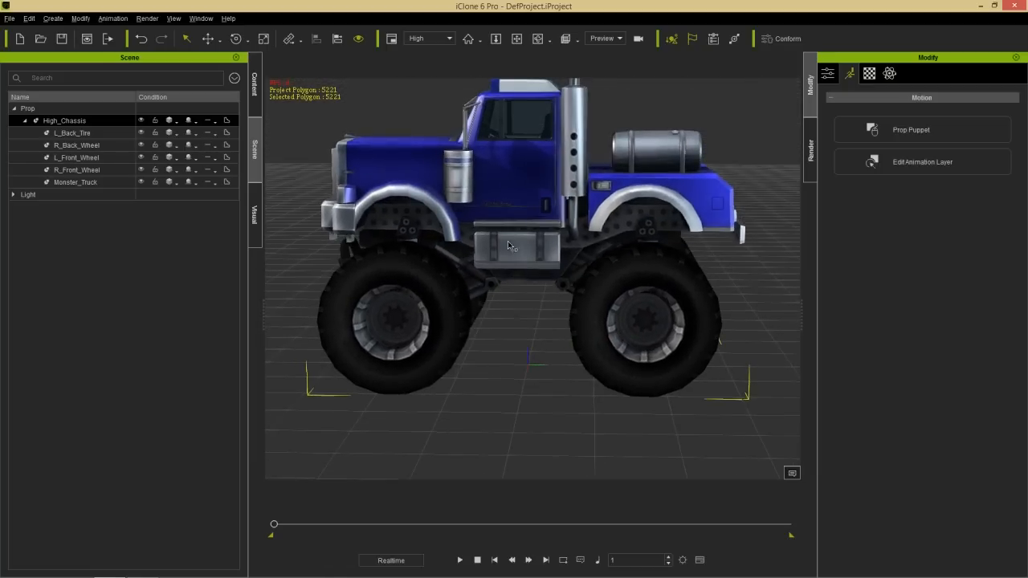
pyautogui.moveTo(503, 232); pyautogui.dragTo(535, 253, button='middle')
pyautogui.scroll(-3, 538, 264)
pyautogui.moveTo(553, 340); pyautogui.dragTo(593, 362, button='middle')
pyautogui.click(459, 559)
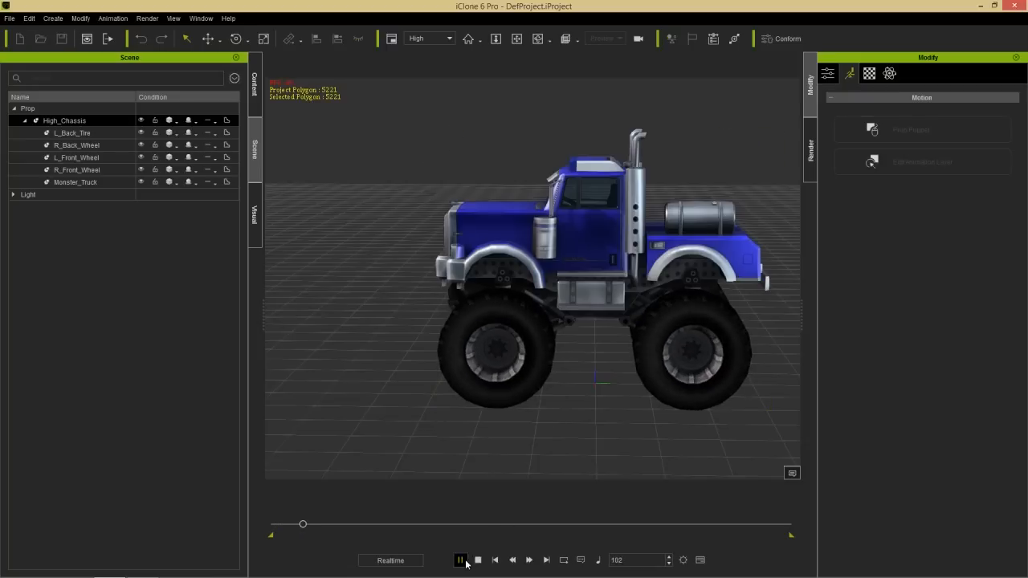
pyautogui.click(460, 559)
# - Go to frame 100 and move High_Chassis forward along the Y axis to keyframe the truck's drive
pyautogui.doubleClick(633, 557)
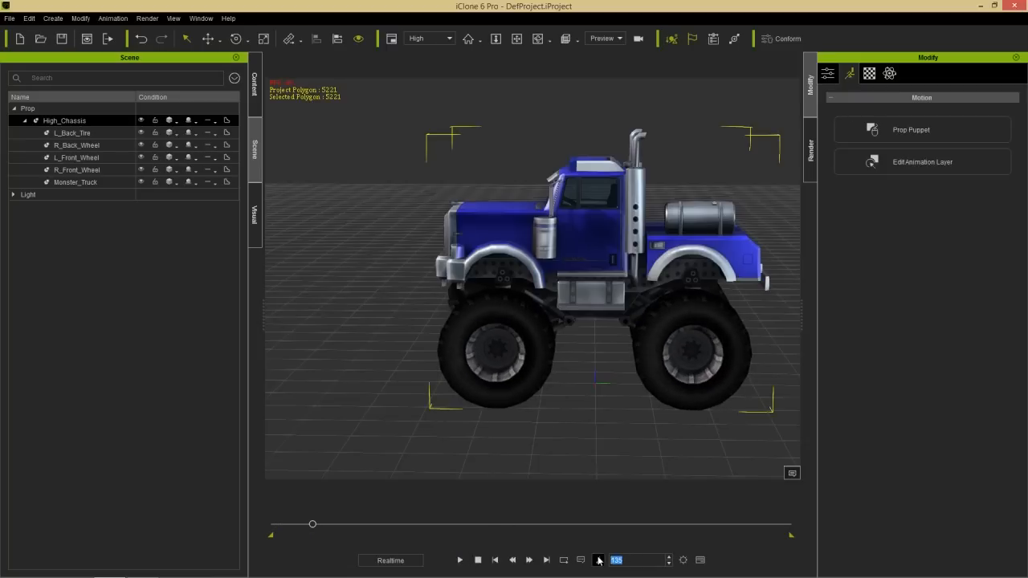
pyautogui.write('100w')
pyautogui.moveTo(655, 379); pyautogui.dragTo(361, 381)
# - Return to the first frame and play the truck's drive twice to review the rolling wheels
pyautogui.click(478, 559)
pyautogui.moveTo(512, 406); pyautogui.dragTo(553, 459, button='middle')
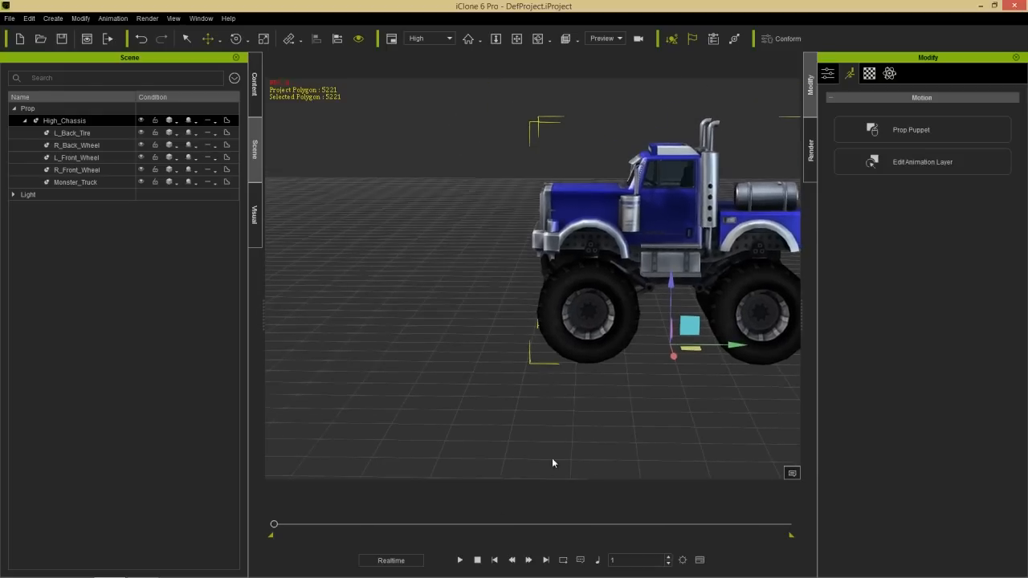
pyautogui.click(461, 560)
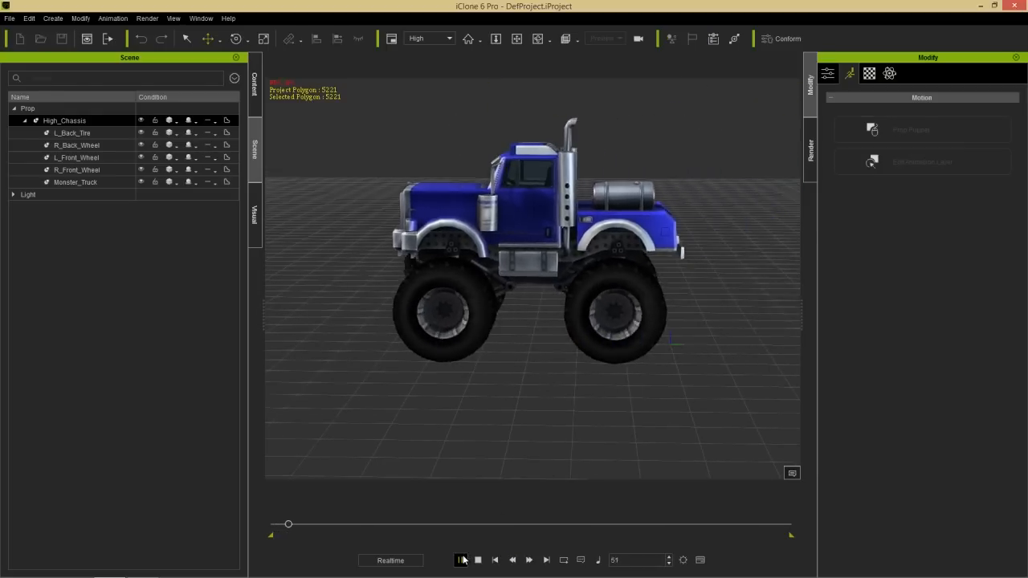
pyautogui.click(478, 560)
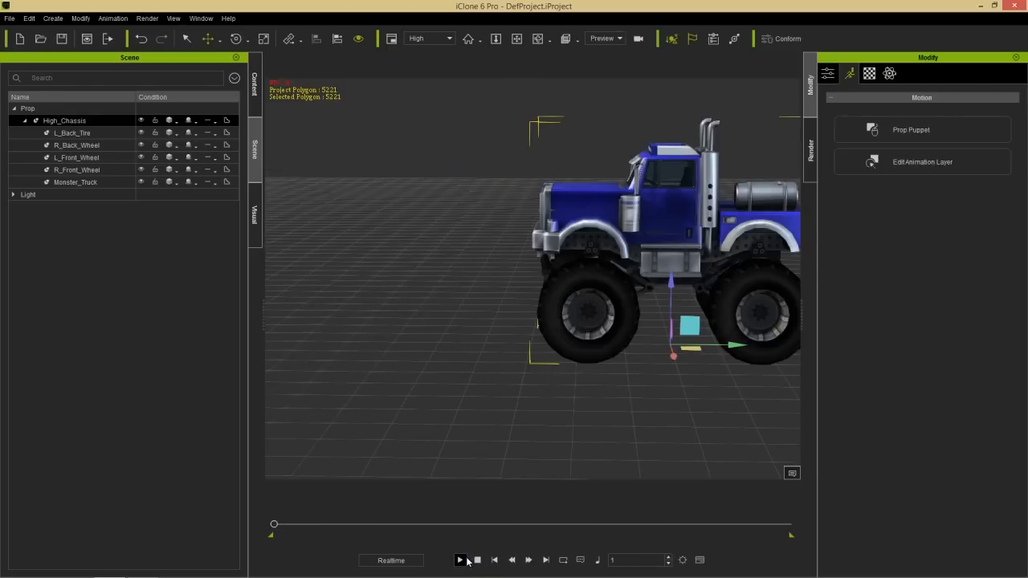
pyautogui.click(463, 560)
pyautogui.click(476, 561)
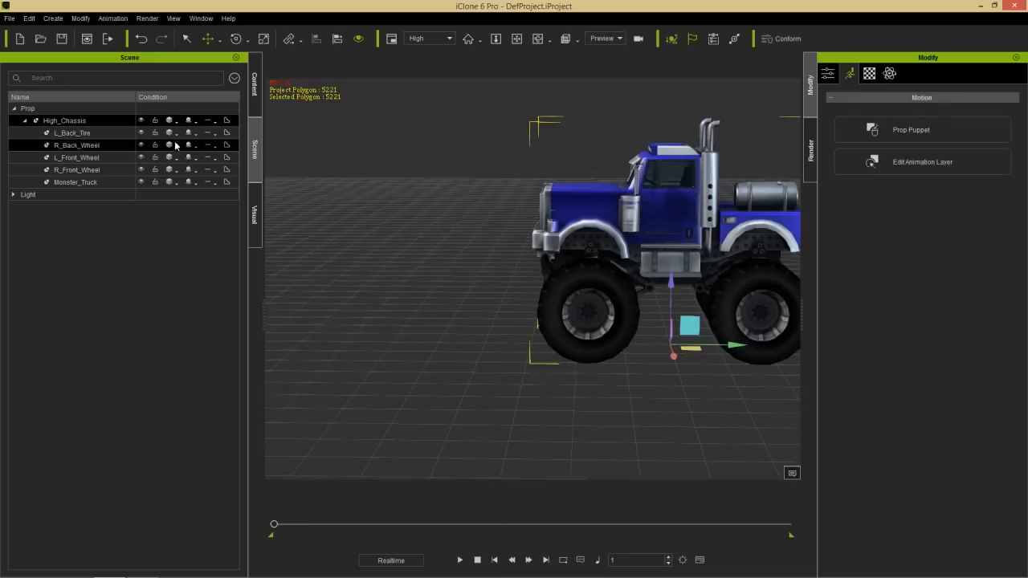
# - Show the timeline and extend L_Front_Wheel's Spin clip by looping it to about frame 200
pyautogui.press('F3')
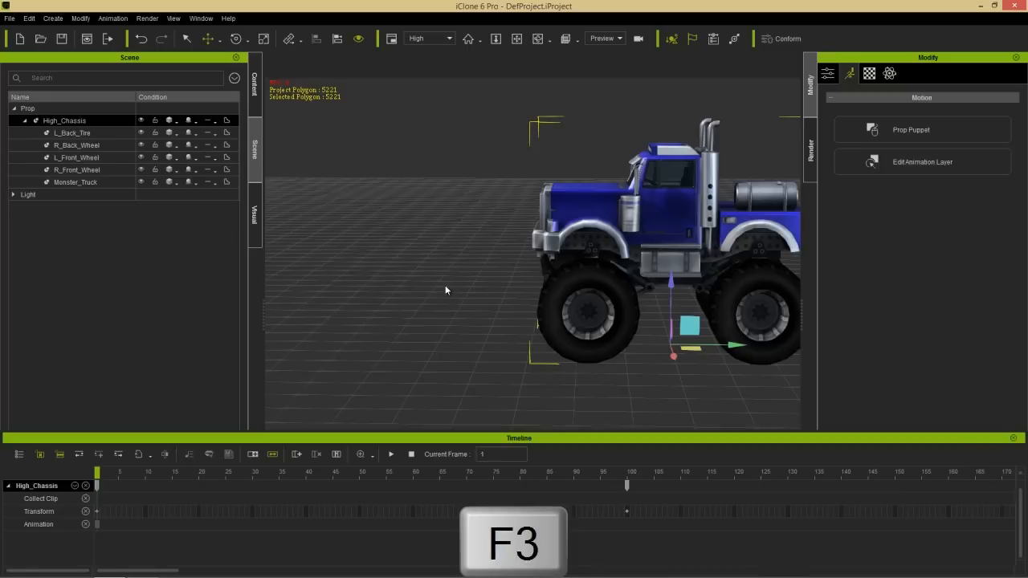
pyautogui.click(83, 158)
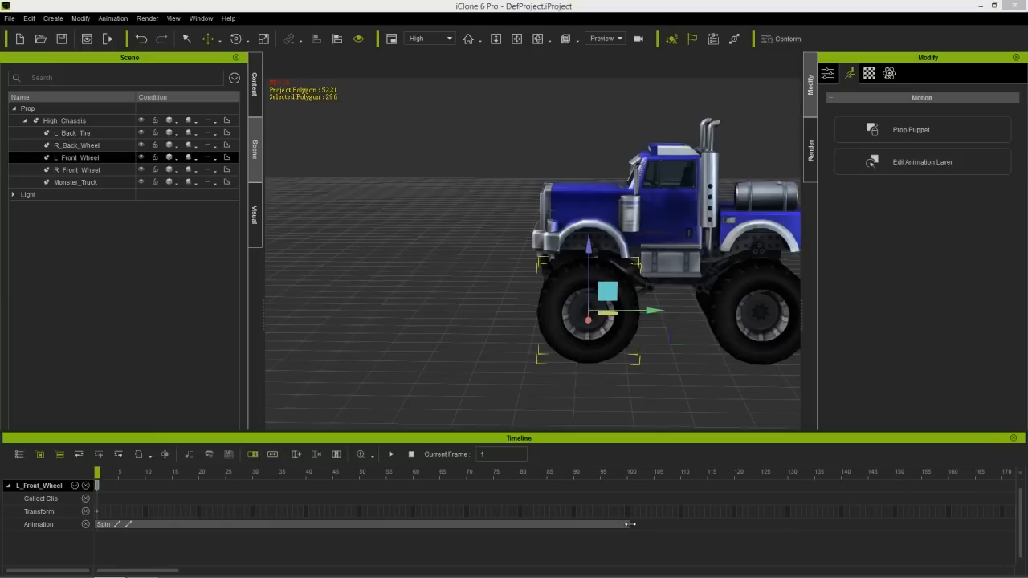
pyautogui.moveTo(629, 524); pyautogui.dragTo(1014, 524)
pyautogui.doubleClick(755, 521)
# - Play back the extended Spin clip, close the timeline and return to the first frame
pyautogui.moveTo(582, 473); pyautogui.dragTo(431, 476)
pyautogui.press('space')
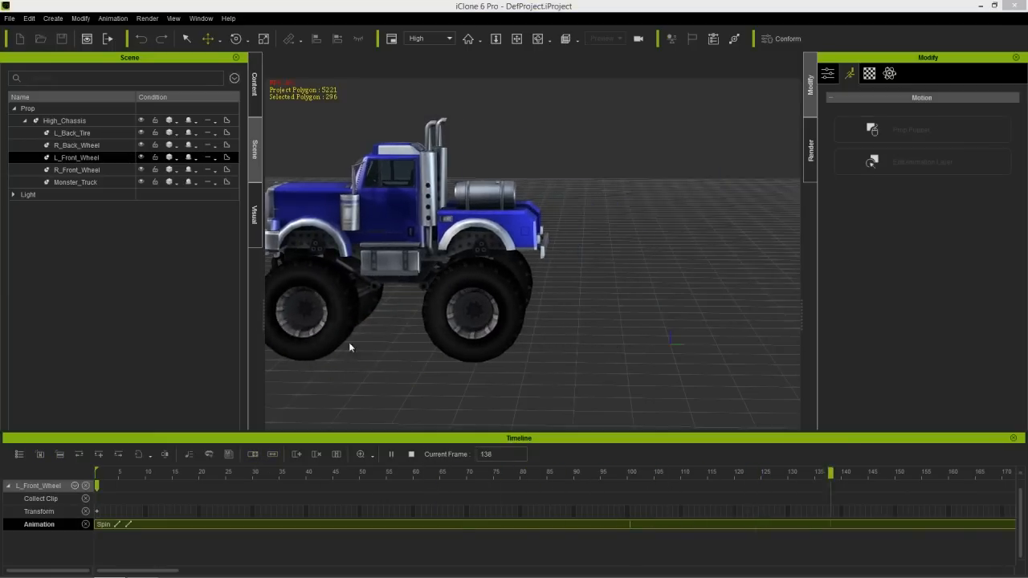
pyautogui.press('space')
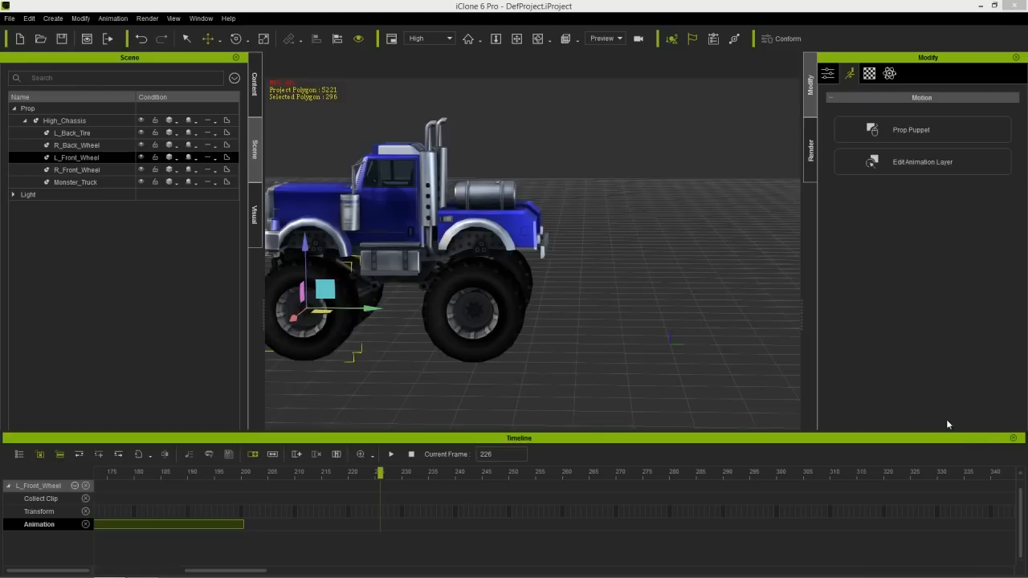
pyautogui.click(1014, 438)
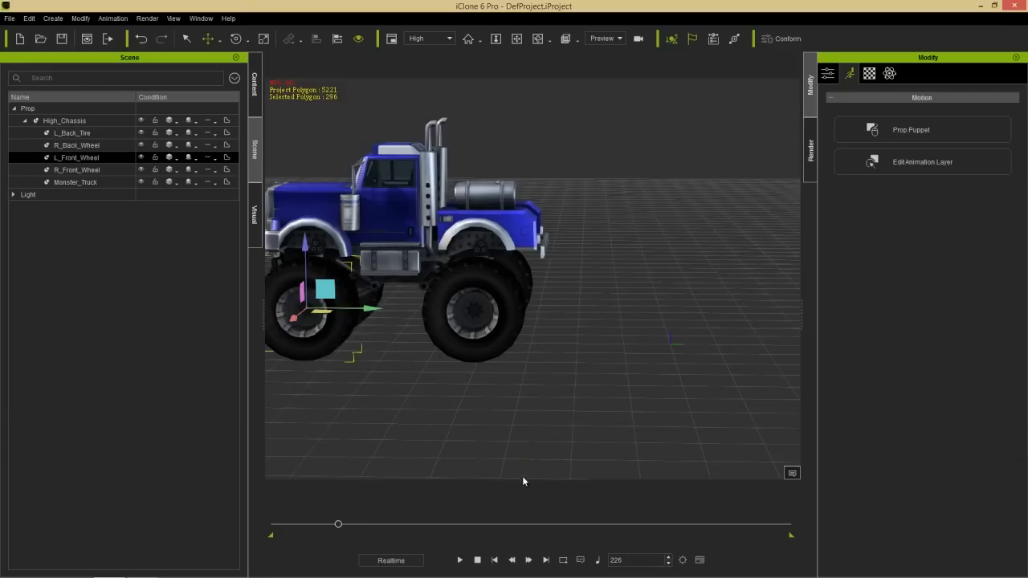
pyautogui.click(481, 557)
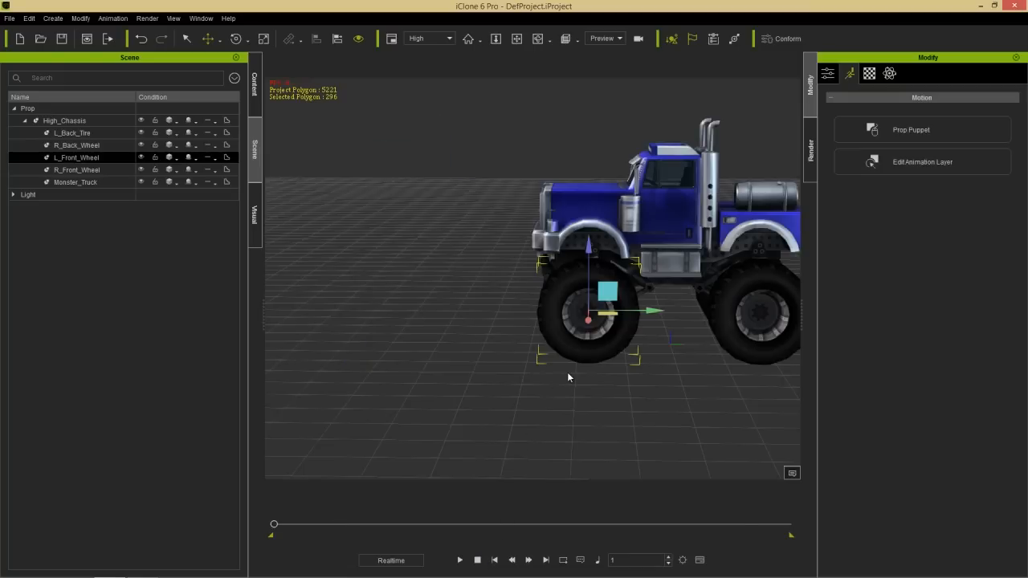
# - Add the custom Tire with spin prop to the scene beside the truck's left front wheel
pyautogui.moveTo(714, 281); pyautogui.dragTo(627, 339, button='middle')
pyautogui.moveTo(668, 448); pyautogui.dragTo(668, 371, button='right')
pyautogui.moveTo(668, 371); pyautogui.dragTo(659, 341, button='middle')
pyautogui.moveTo(660, 341); pyautogui.dragTo(440, 336, button='right')
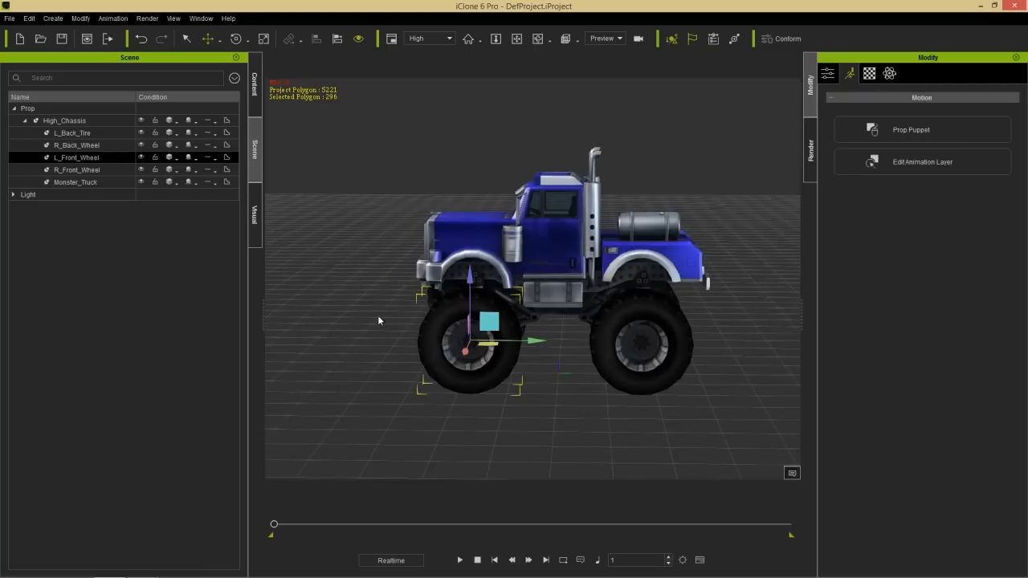
pyautogui.click(257, 96)
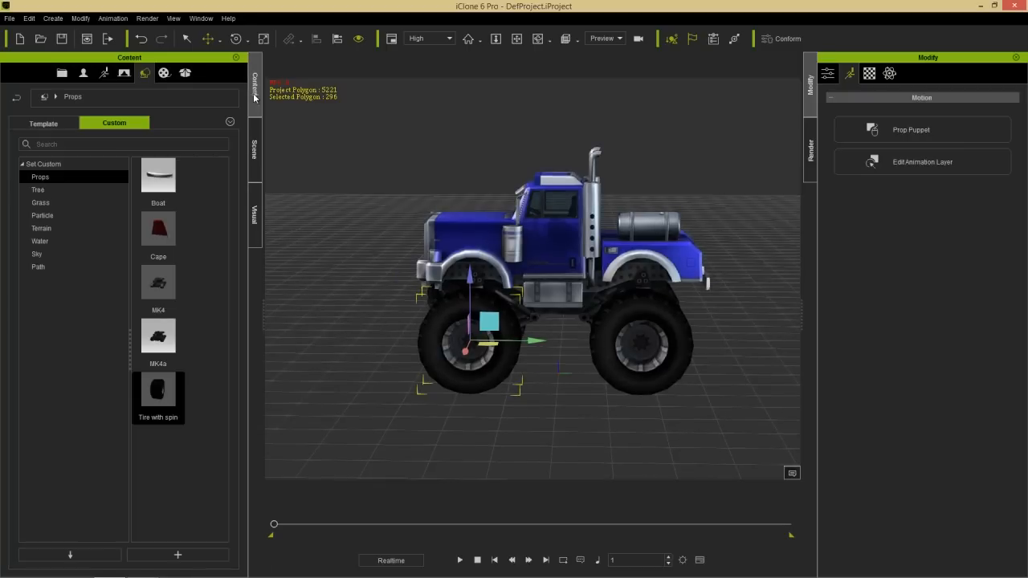
pyautogui.moveTo(158, 395); pyautogui.dragTo(382, 405)
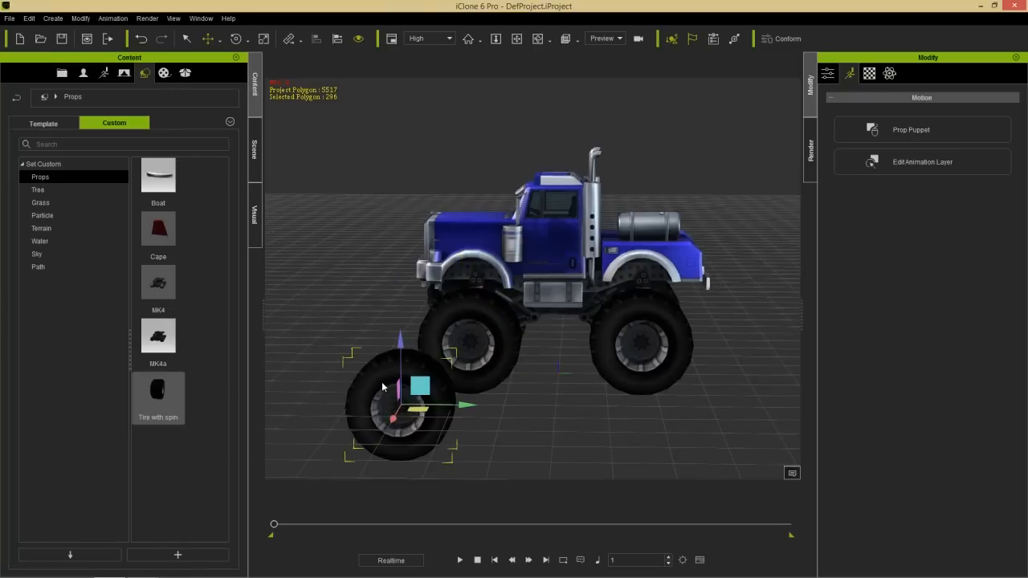
# - Perform the Spin animation on the newly added tire, stop playback and delete that tire
pyautogui.rightClick(382, 387)
pyautogui.moveTo(450, 286)
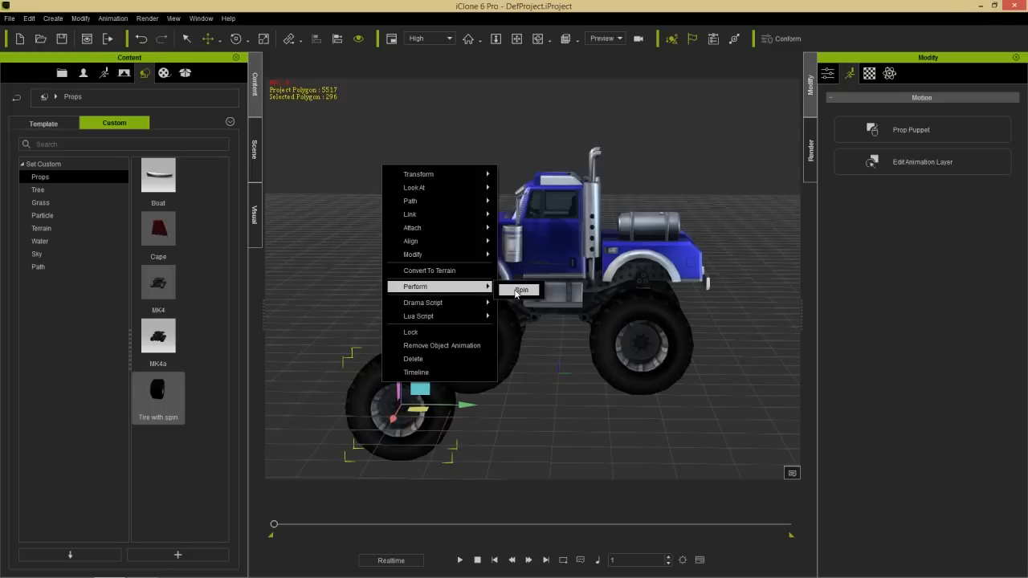
pyautogui.click(518, 290)
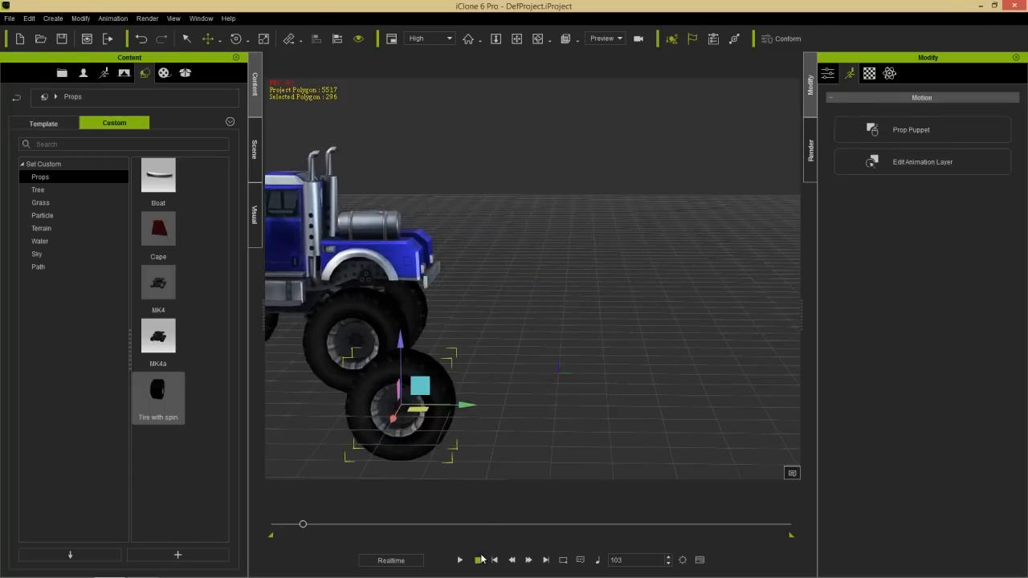
pyautogui.click(479, 560)
pyautogui.press('Delete')
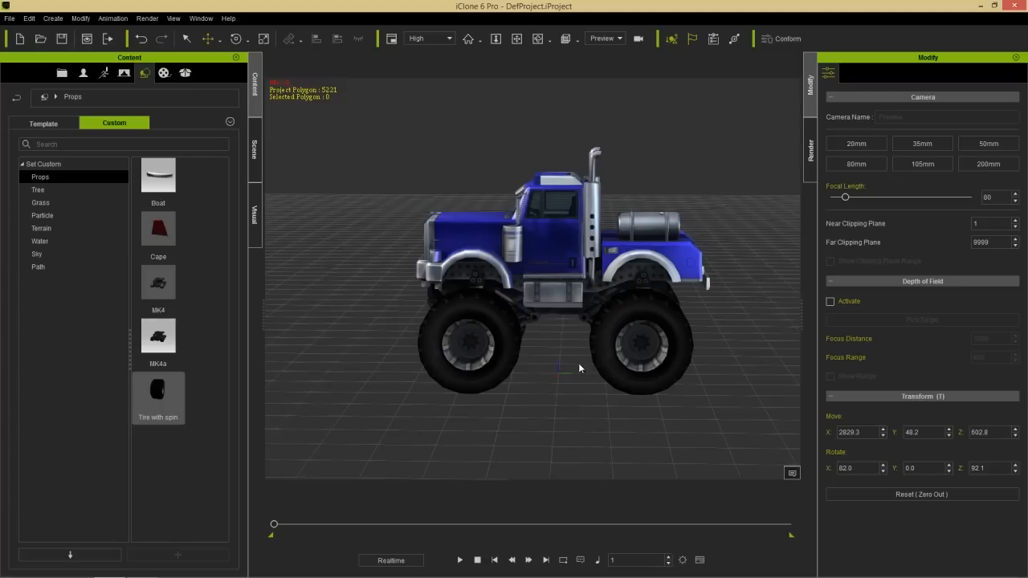
# - Remove the object animation from L_Front_Wheel
pyautogui.moveTo(556, 374); pyautogui.dragTo(530, 391, button='right')
pyautogui.scroll(3, 500, 197)
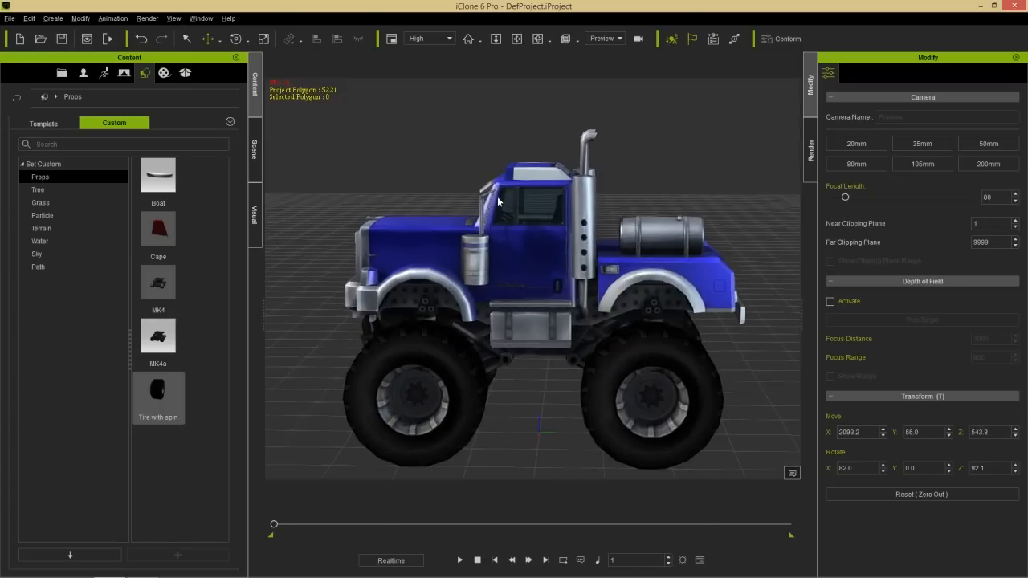
pyautogui.moveTo(540, 350); pyautogui.dragTo(537, 288, button='middle')
pyautogui.moveTo(559, 336); pyautogui.dragTo(558, 311, button='middle')
pyautogui.moveTo(559, 311); pyautogui.dragTo(554, 310, button='right')
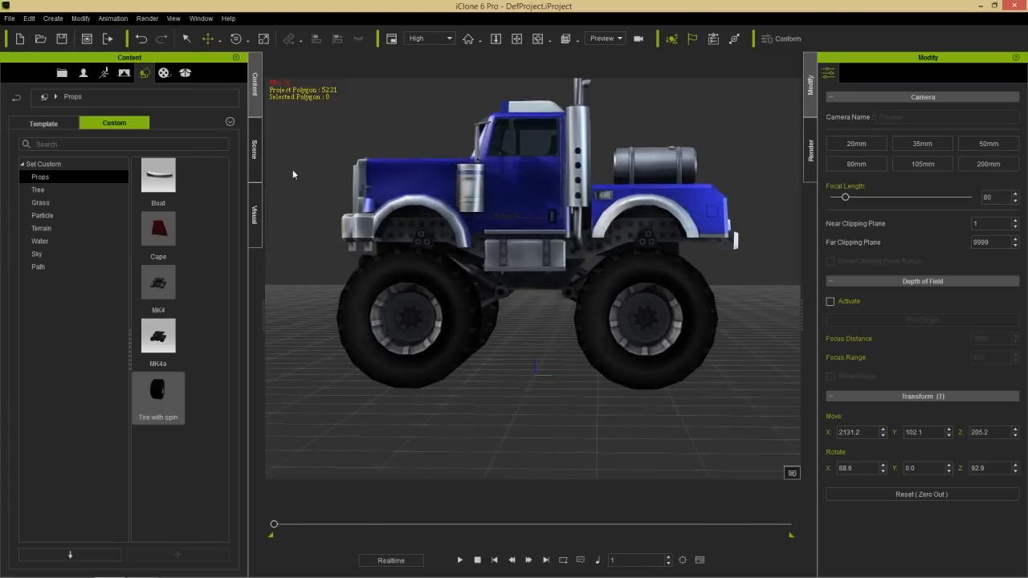
pyautogui.click(257, 146)
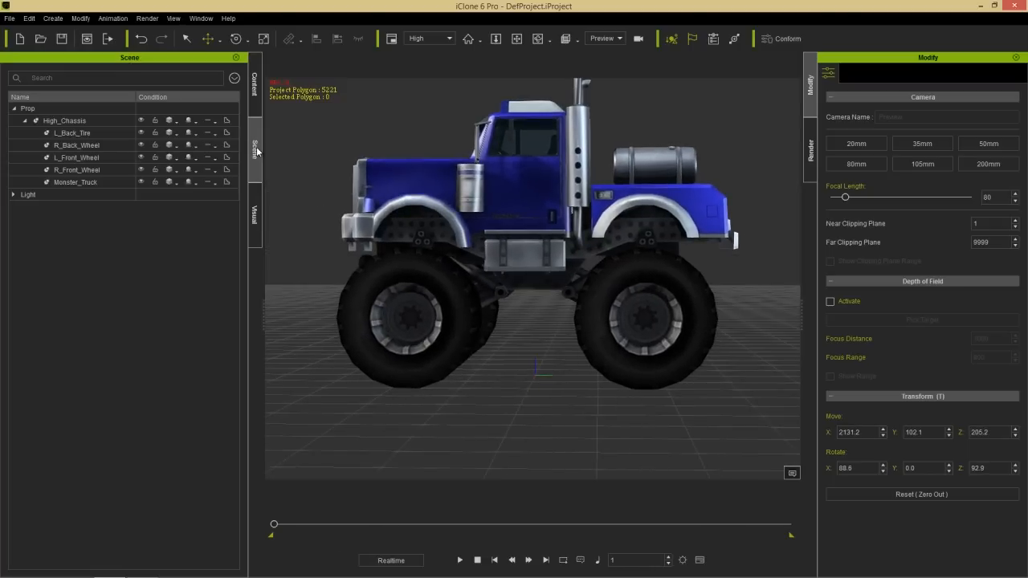
pyautogui.click(90, 158)
pyautogui.rightClick(451, 293)
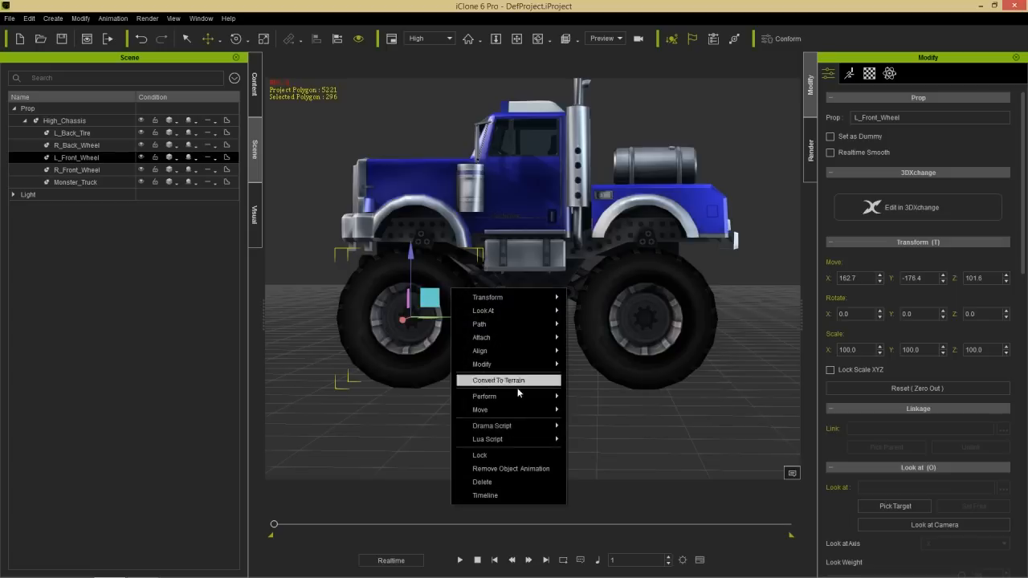
pyautogui.click(532, 473)
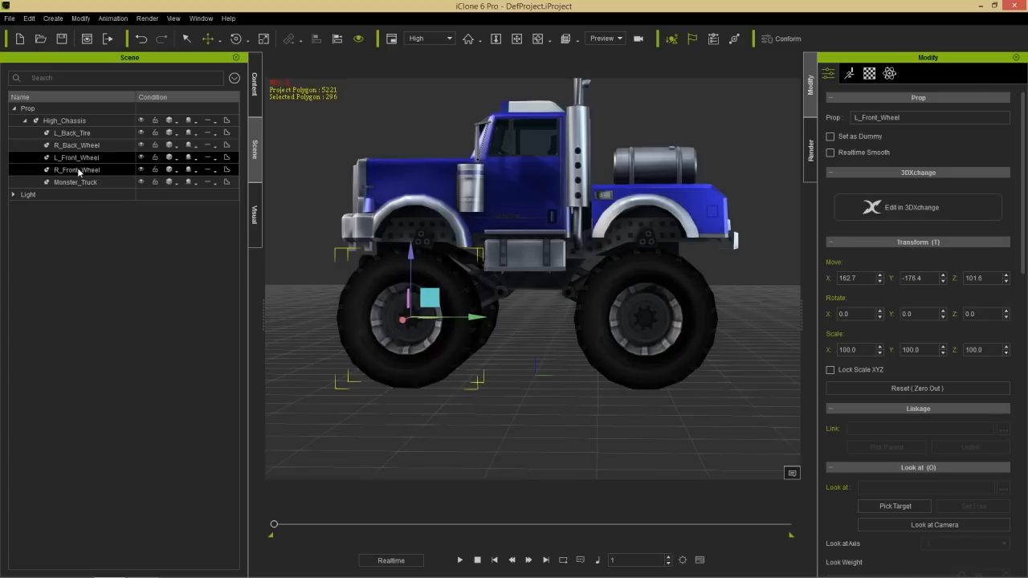
# - Remove the object animation from L_Back_Tire and play the scene briefly to check it
pyautogui.click(78, 133)
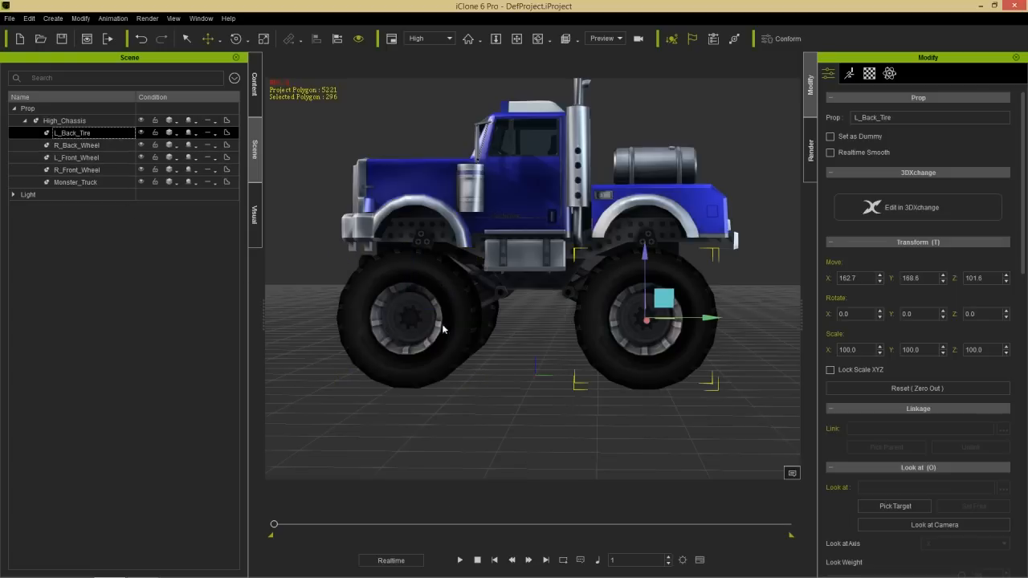
pyautogui.rightClick(681, 350)
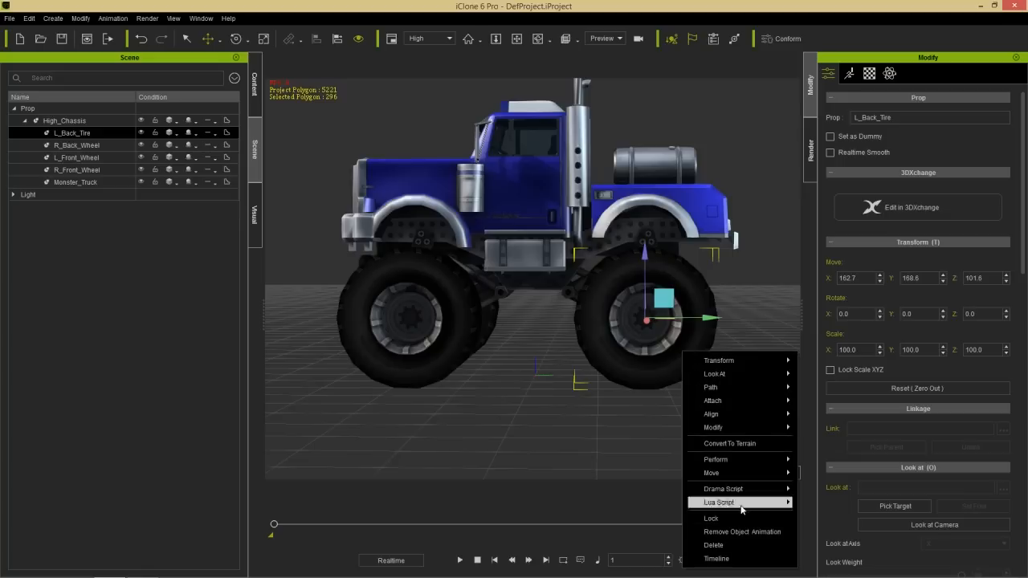
pyautogui.click(739, 529)
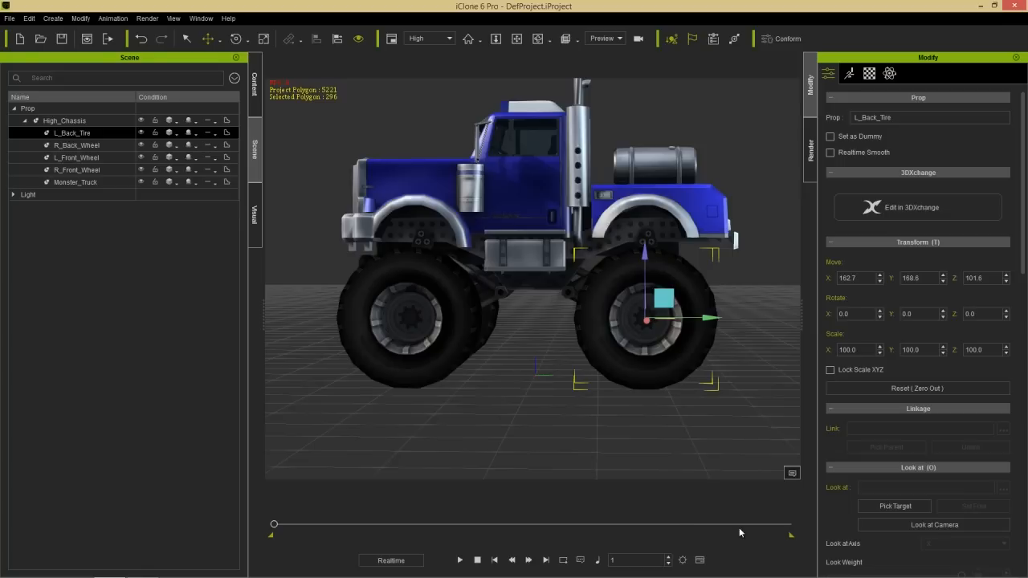
pyautogui.click(459, 560)
pyautogui.click(477, 560)
# - Remove the object animation from High_Chassis and play the scene to check the truck
pyautogui.click(550, 221)
pyautogui.rightClick(539, 195)
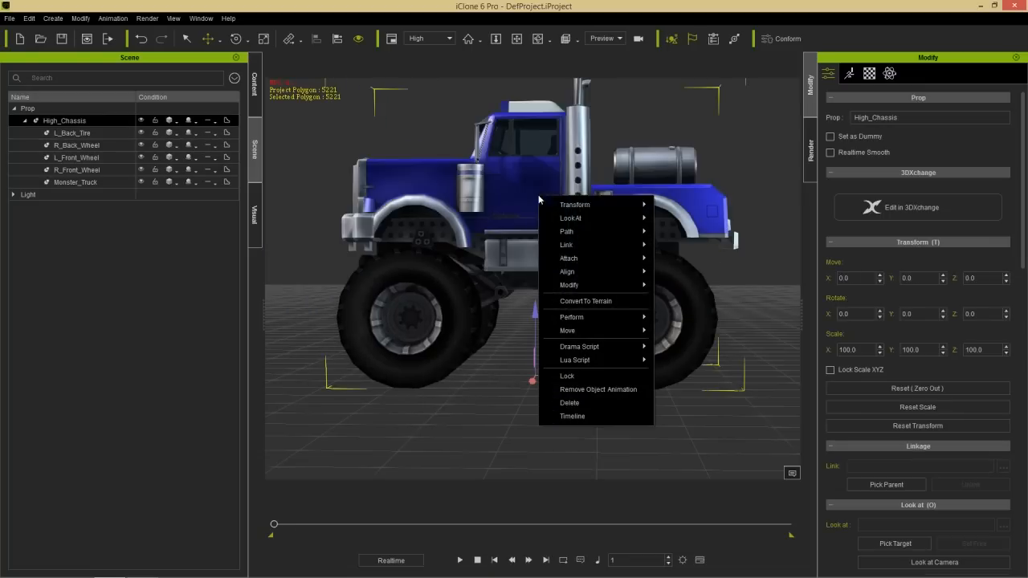
pyautogui.click(598, 390)
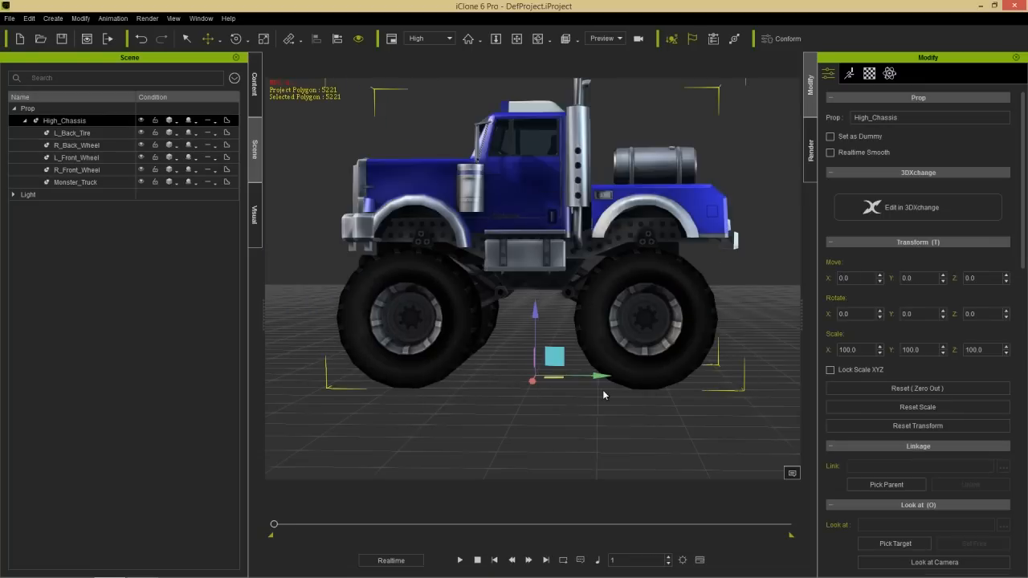
pyautogui.click(459, 559)
pyautogui.click(477, 560)
# - Activate physics on L_Back_Tire and run a short playback to test it
pyautogui.moveTo(640, 270); pyautogui.dragTo(664, 329, button='right')
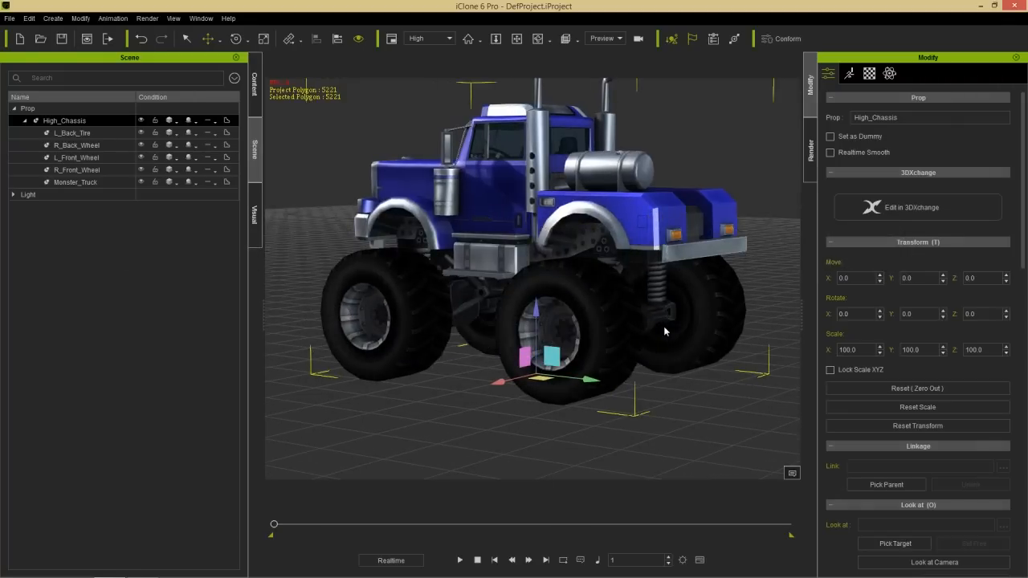
pyautogui.moveTo(455, 391); pyautogui.dragTo(499, 388, button='right')
pyautogui.moveTo(590, 348); pyautogui.dragTo(549, 351, button='middle')
pyautogui.moveTo(549, 351); pyautogui.dragTo(589, 330, button='right')
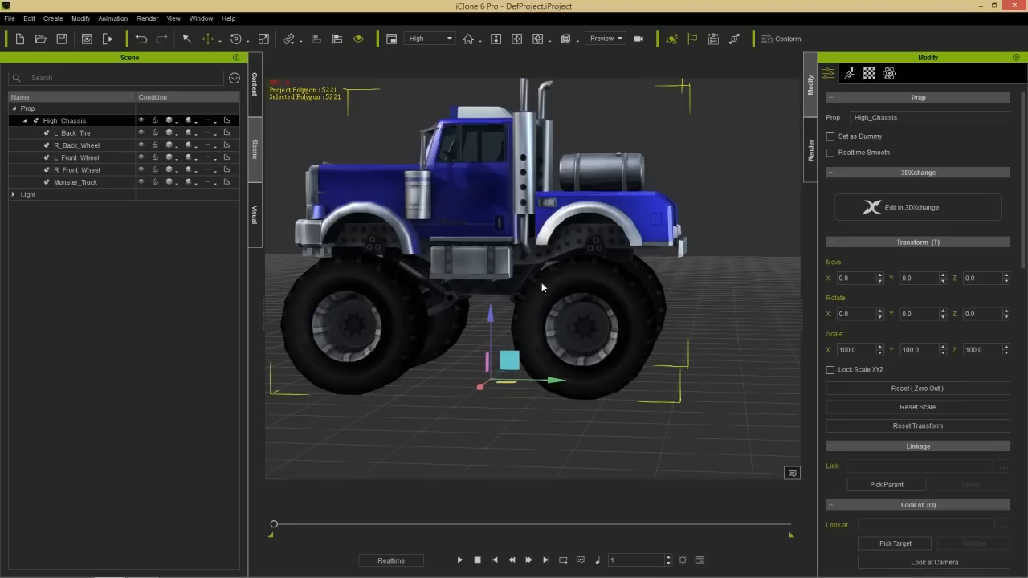
pyautogui.click(94, 133)
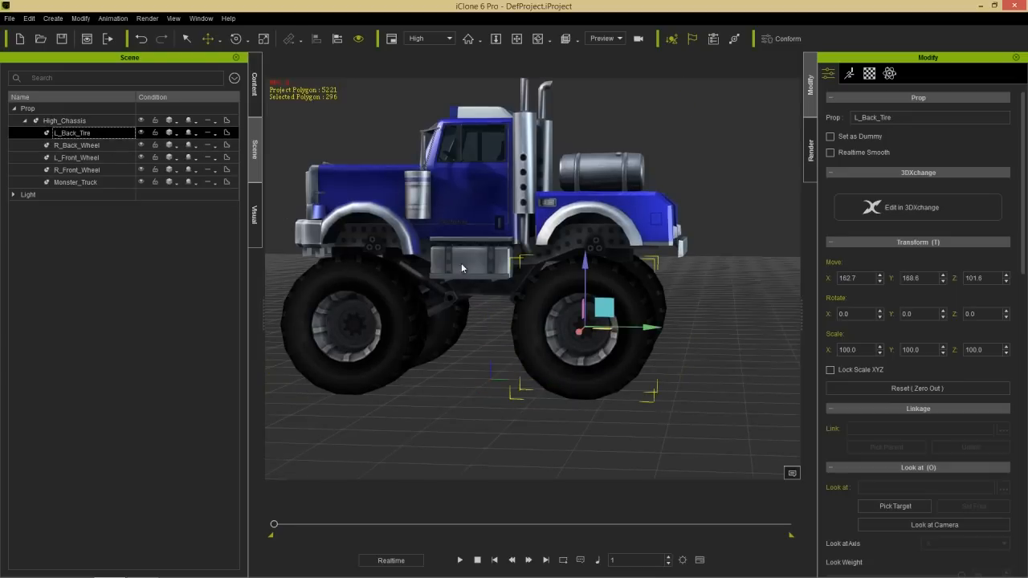
pyautogui.scroll(5, 698, 346)
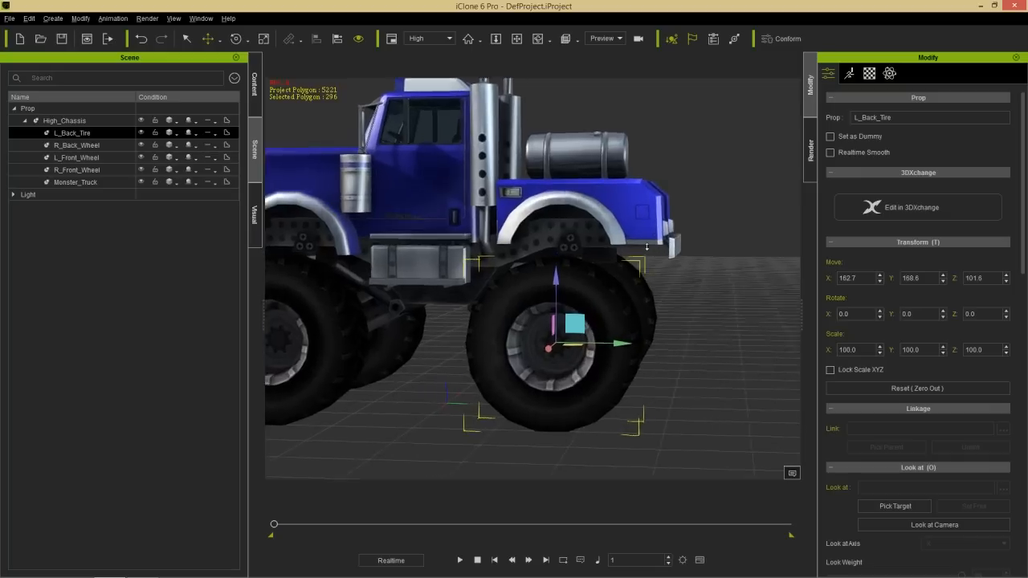
pyautogui.scroll(5, 674, 333)
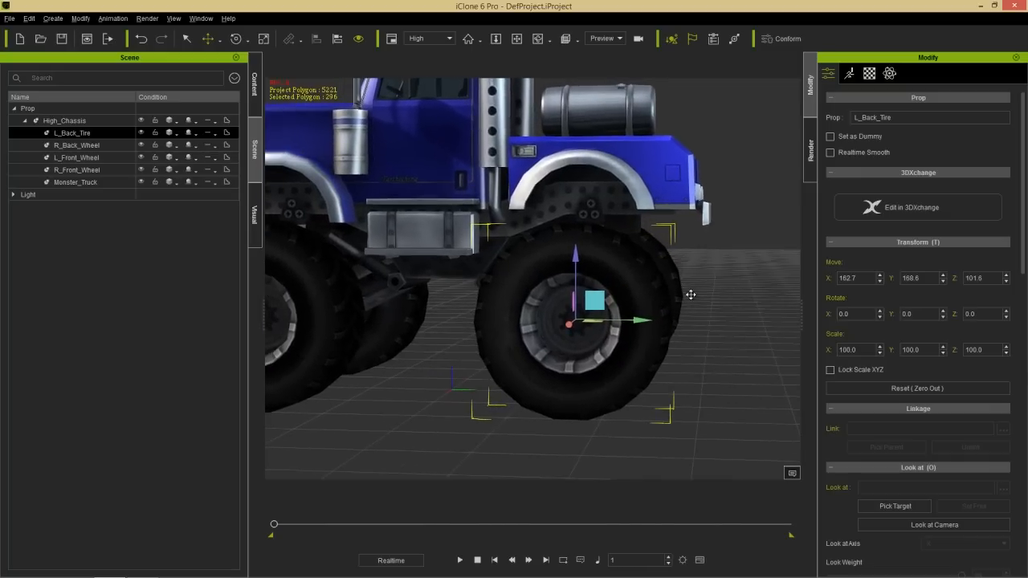
pyautogui.click(889, 73)
pyautogui.click(857, 118)
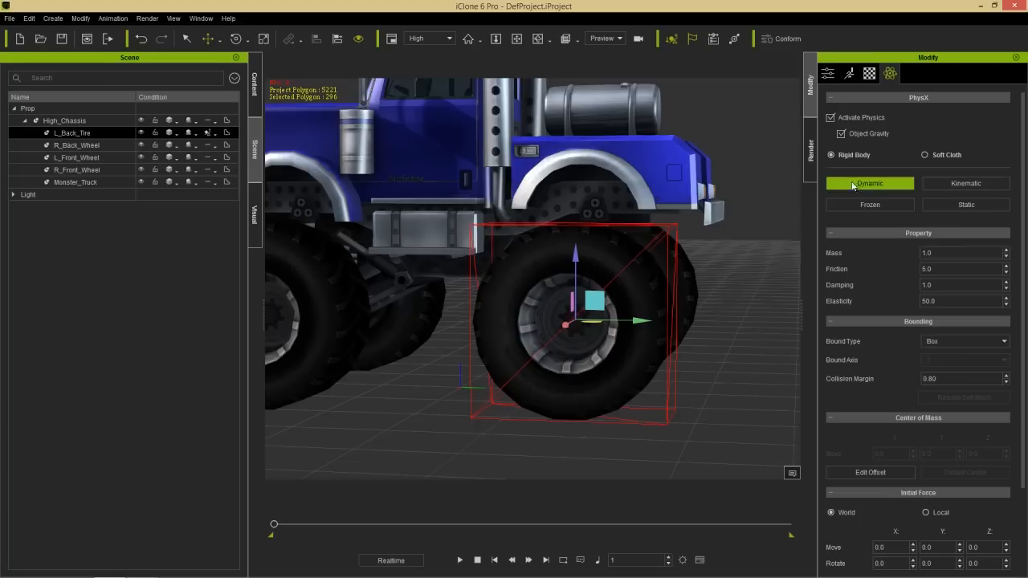
pyautogui.click(459, 559)
pyautogui.click(477, 559)
# - Set the physics bound type of L_Back_Tire to Convex Hull
pyautogui.moveTo(717, 363); pyautogui.dragTo(713, 312, button='middle')
pyautogui.scroll(-2, 713, 369)
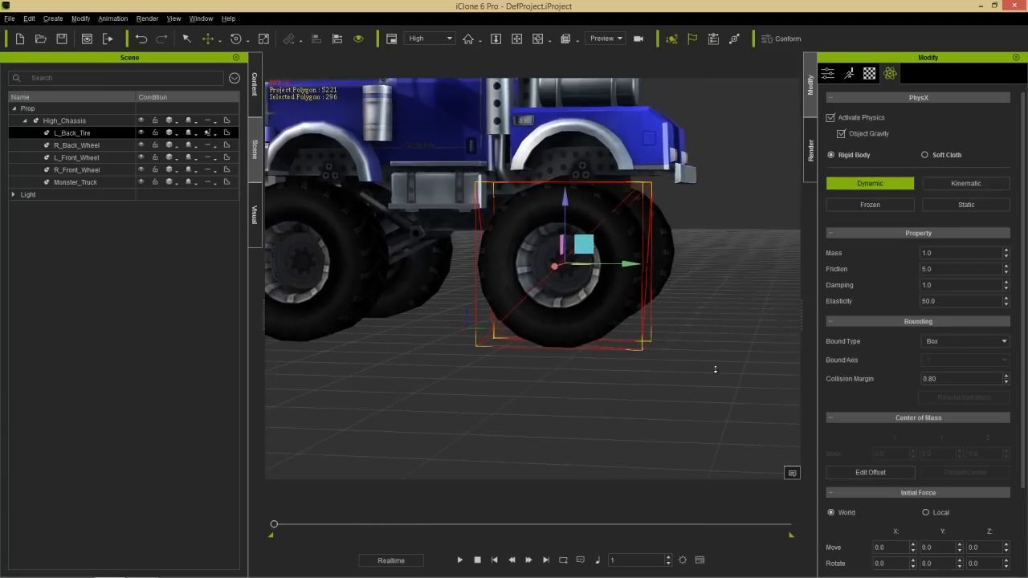
pyautogui.moveTo(712, 227); pyautogui.dragTo(710, 269, button='right')
pyautogui.moveTo(683, 248); pyautogui.dragTo(645, 229, button='middle')
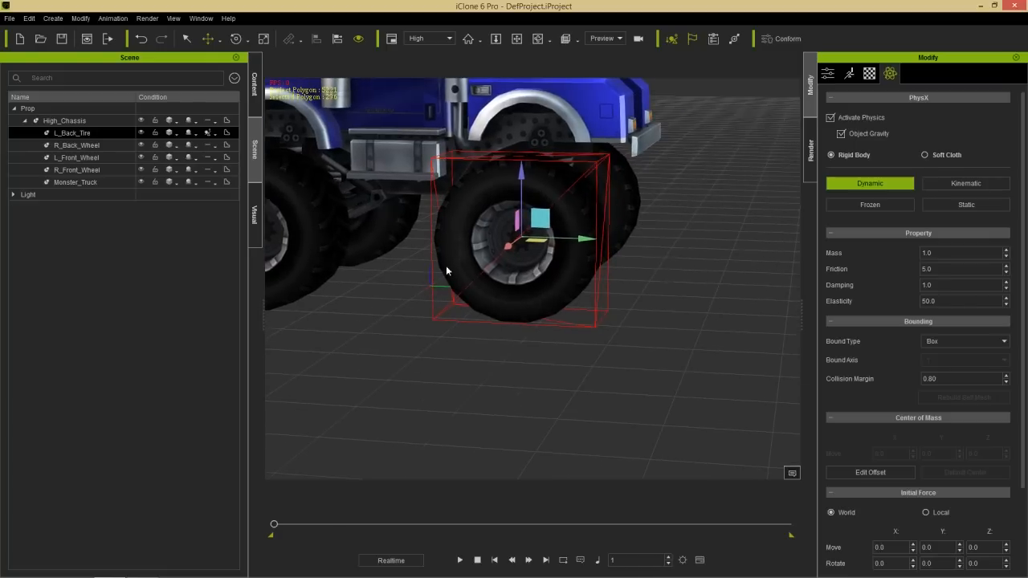
pyautogui.moveTo(1021, 200); pyautogui.dragTo(1005, 386)
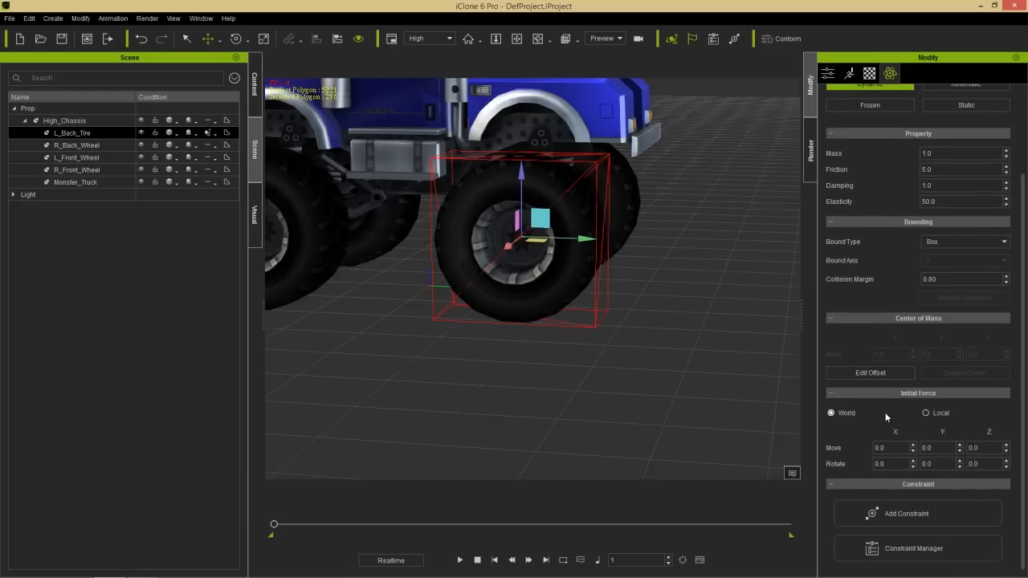
pyautogui.click(941, 241)
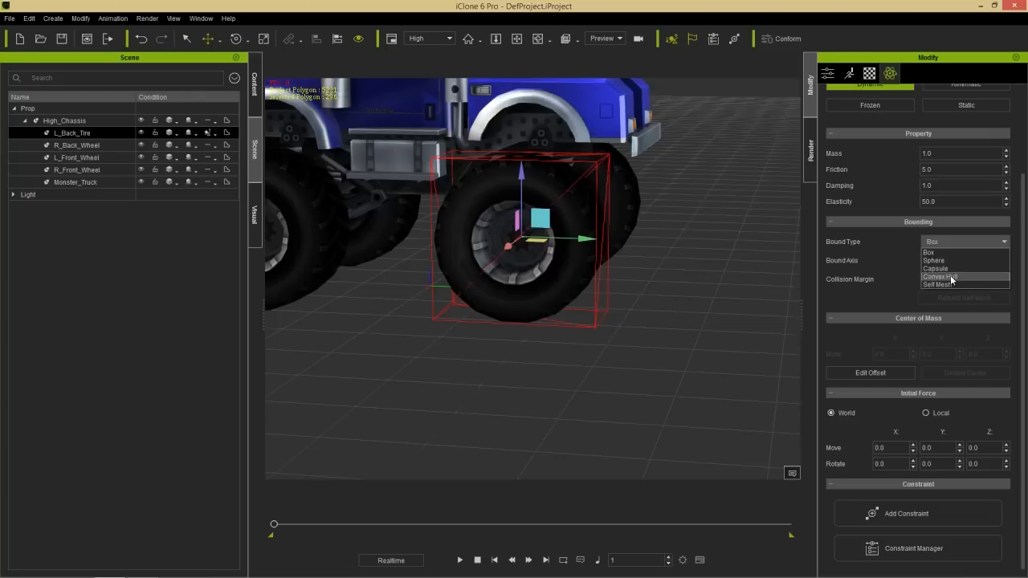
pyautogui.click(950, 265)
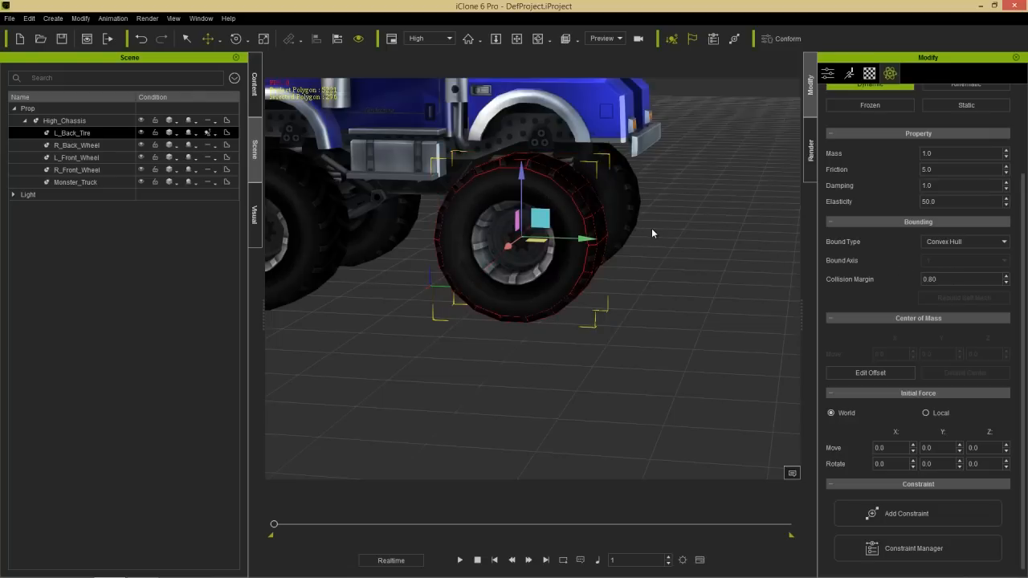
# - Add a Hinge constraint at the hub of L_Back_Tire
pyautogui.moveTo(677, 216); pyautogui.dragTo(677, 285, button='right')
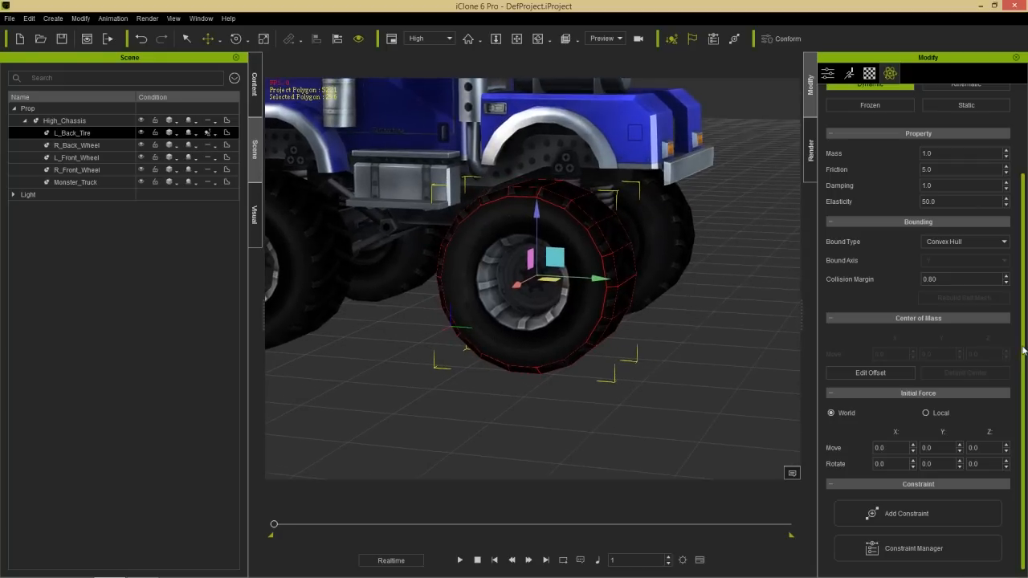
pyautogui.click(908, 514)
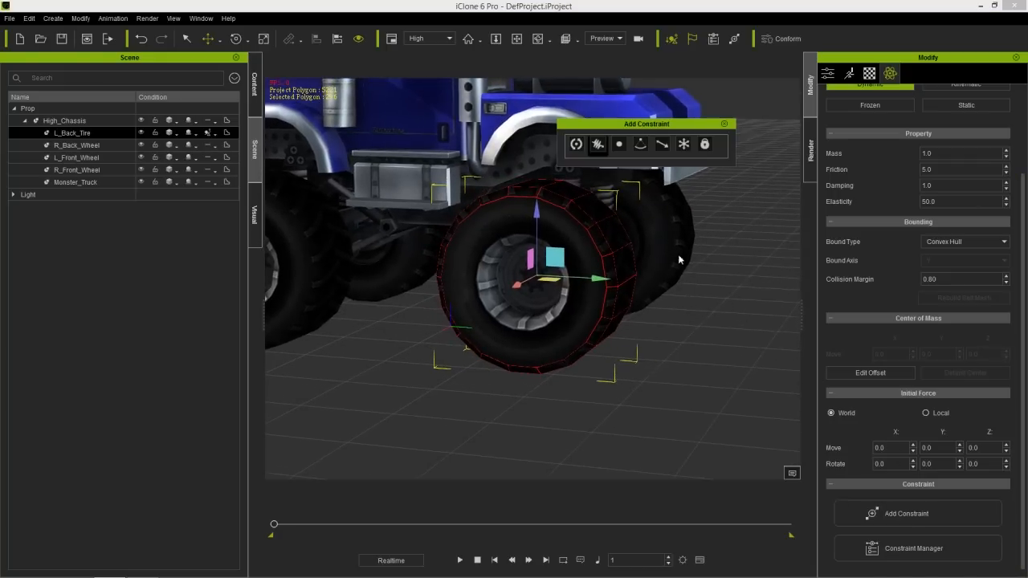
pyautogui.moveTo(647, 350); pyautogui.dragTo(730, 346, button='right')
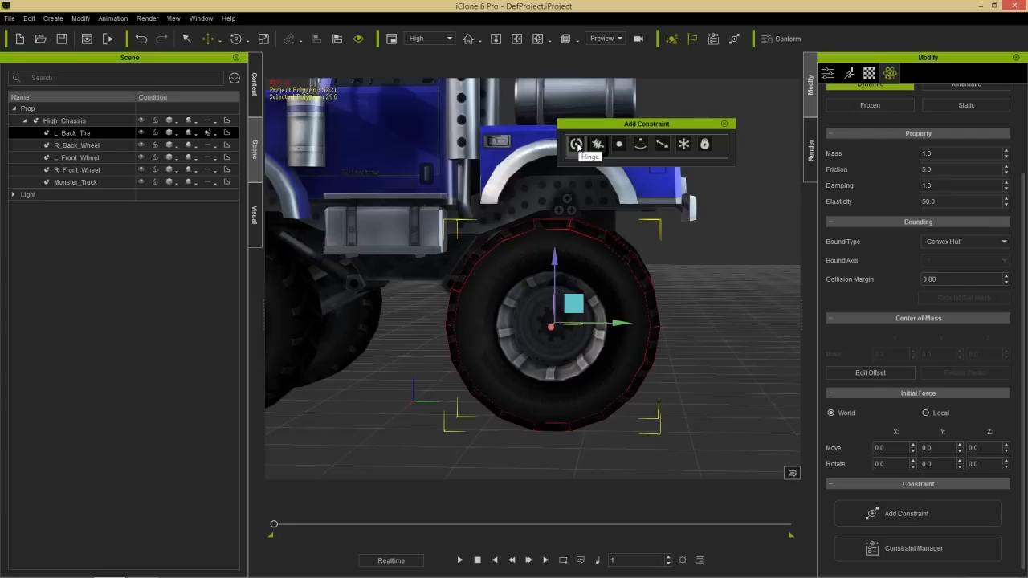
pyautogui.click(577, 145)
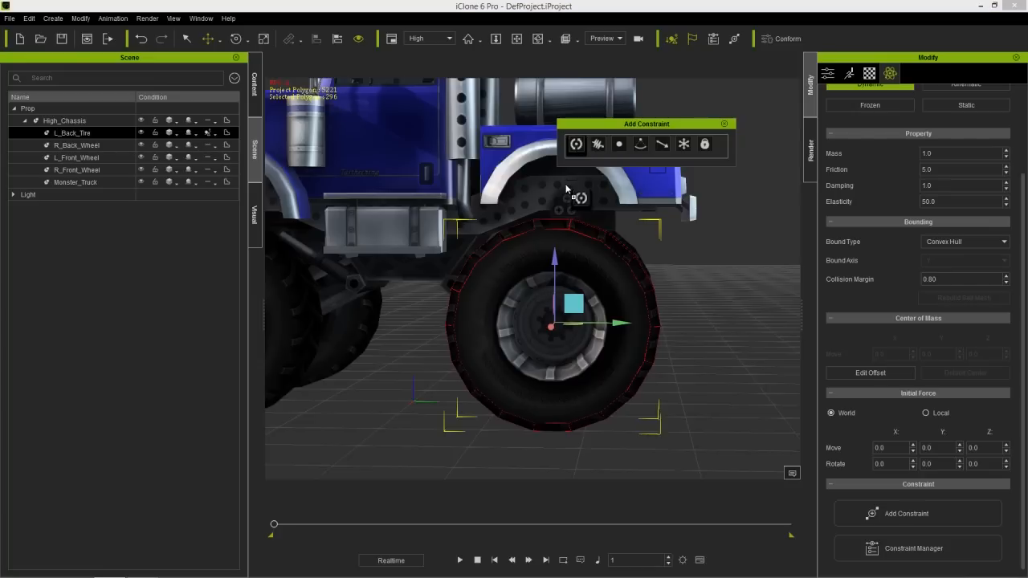
pyautogui.click(551, 327)
# - Align the hinge to the center of L_Back_Tire on the X, Y and Z axes
pyautogui.moveTo(431, 369); pyautogui.dragTo(634, 406, button='right')
pyautogui.moveTo(635, 406); pyautogui.dragTo(615, 358, button='middle')
pyautogui.moveTo(615, 358); pyautogui.dragTo(622, 298, button='right')
pyautogui.moveTo(621, 298); pyautogui.dragTo(621, 333, button='middle')
pyautogui.moveTo(621, 332); pyautogui.dragTo(588, 326, button='right')
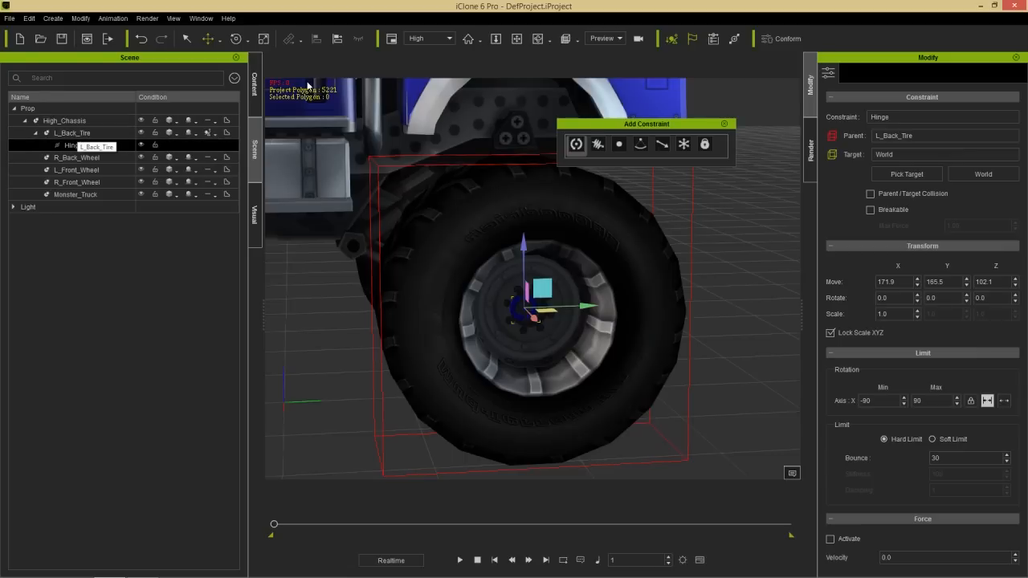
pyautogui.click(341, 41)
pyautogui.click(83, 132)
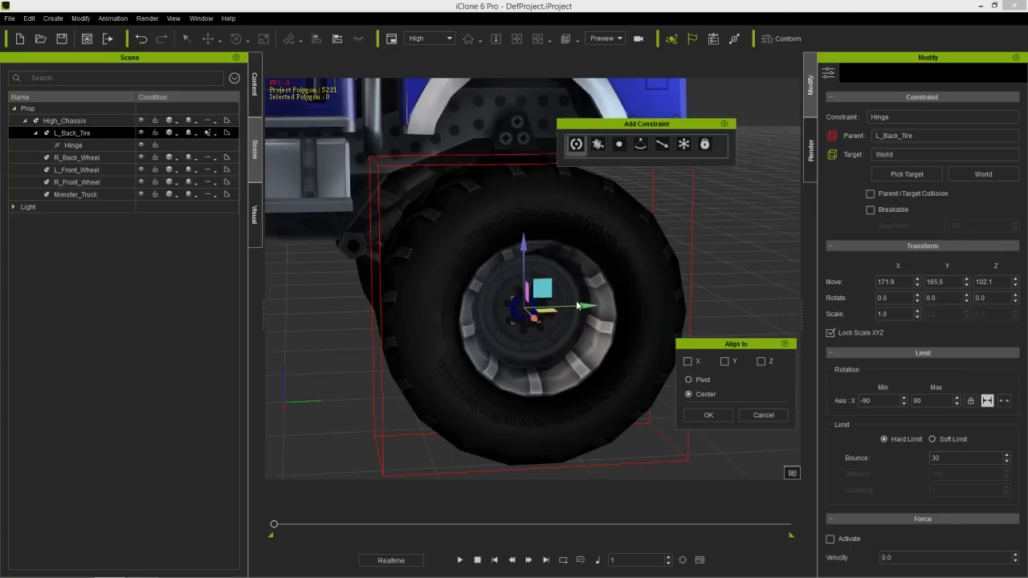
pyautogui.click(728, 362)
pyautogui.click(761, 361)
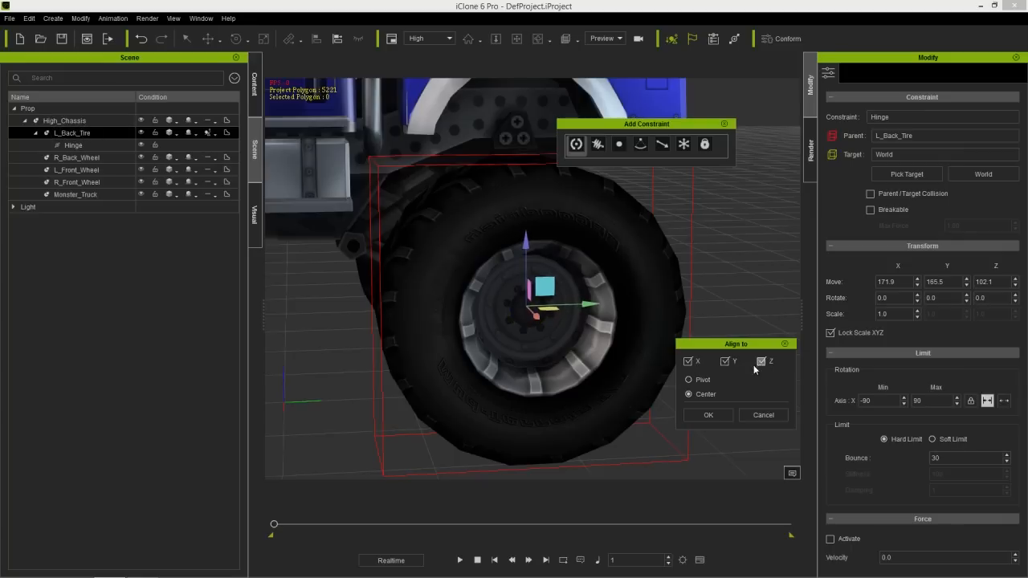
pyautogui.click(708, 414)
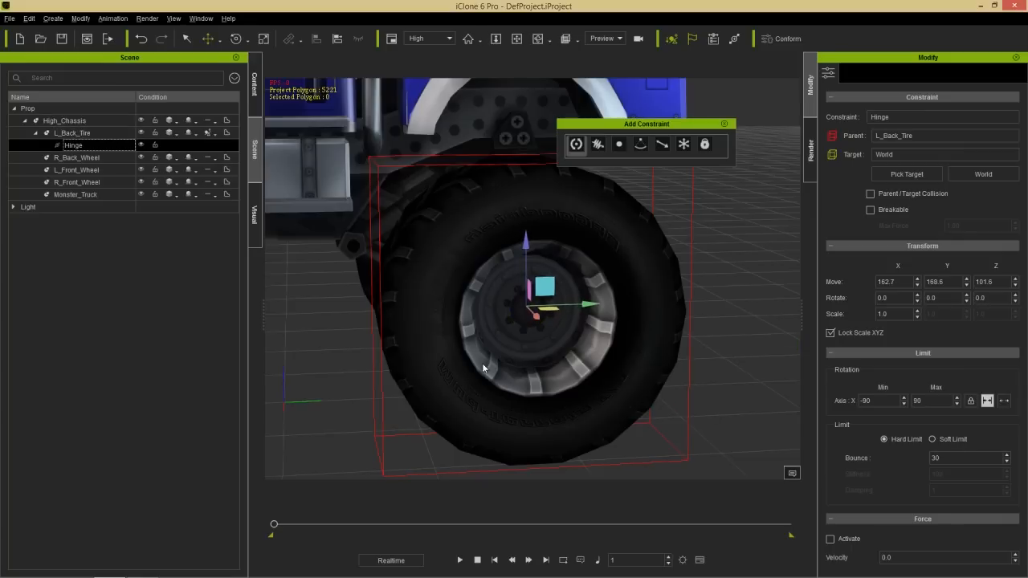
# - Move the hinge outward along X to about 196.9 on L_Back_Tire's hub and run a short playback test
pyautogui.moveTo(482, 365); pyautogui.dragTo(546, 365, button='right')
pyautogui.moveTo(550, 317); pyautogui.dragTo(573, 334)
pyautogui.moveTo(639, 398); pyautogui.dragTo(634, 351, button='right')
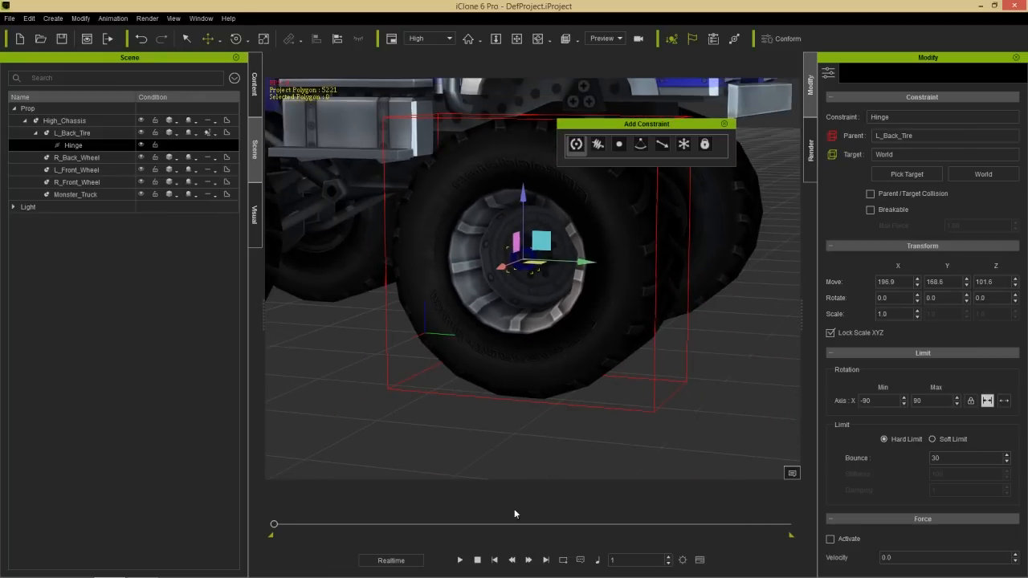
pyautogui.click(460, 559)
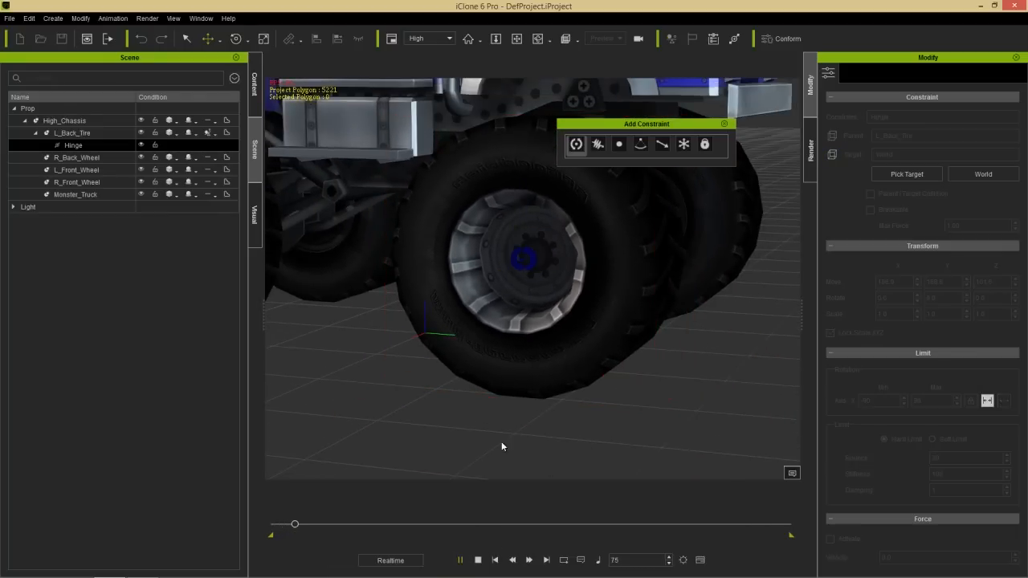
pyautogui.click(478, 560)
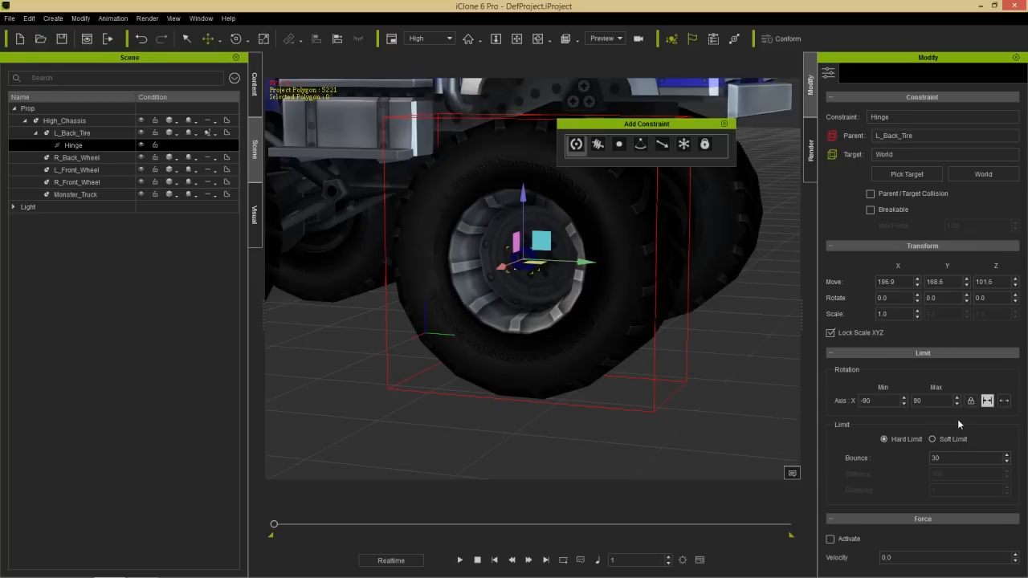
# - Set the hinge's X-axis rotation to Free and test the tire's spin with the hinge force active at velocity 5.0
pyautogui.click(1003, 401)
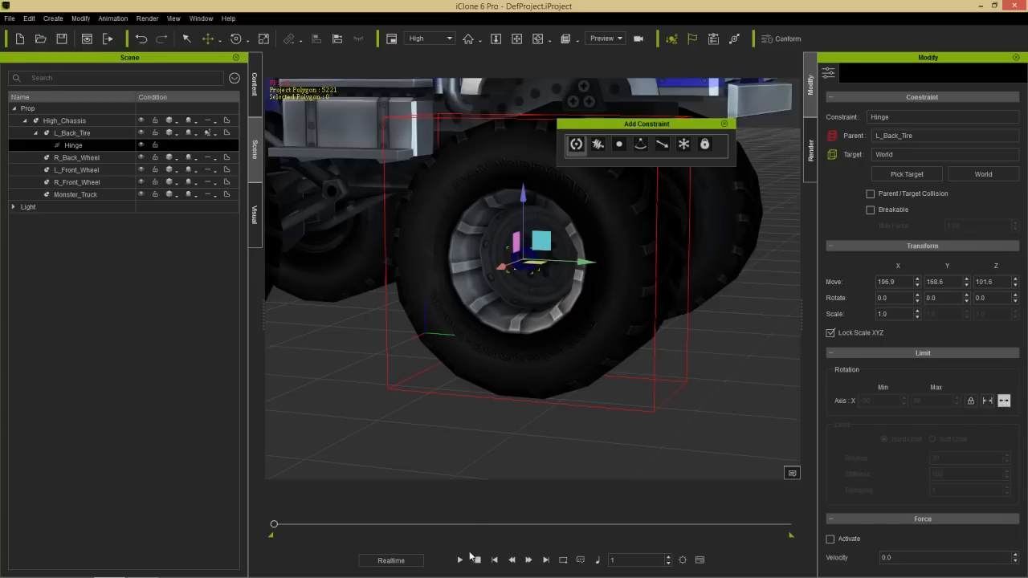
pyautogui.click(460, 559)
pyautogui.click(477, 559)
pyautogui.click(460, 560)
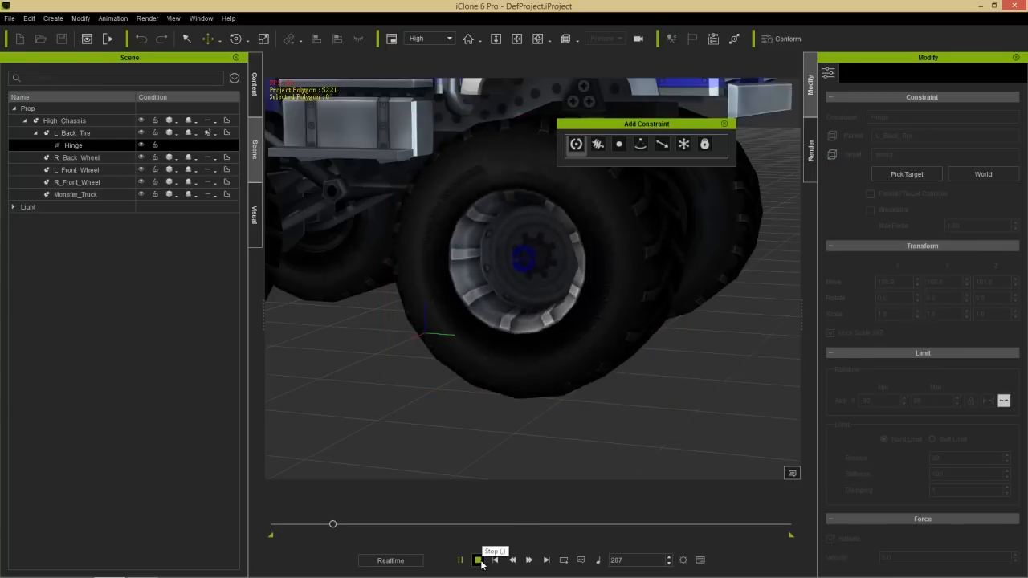
pyautogui.click(477, 561)
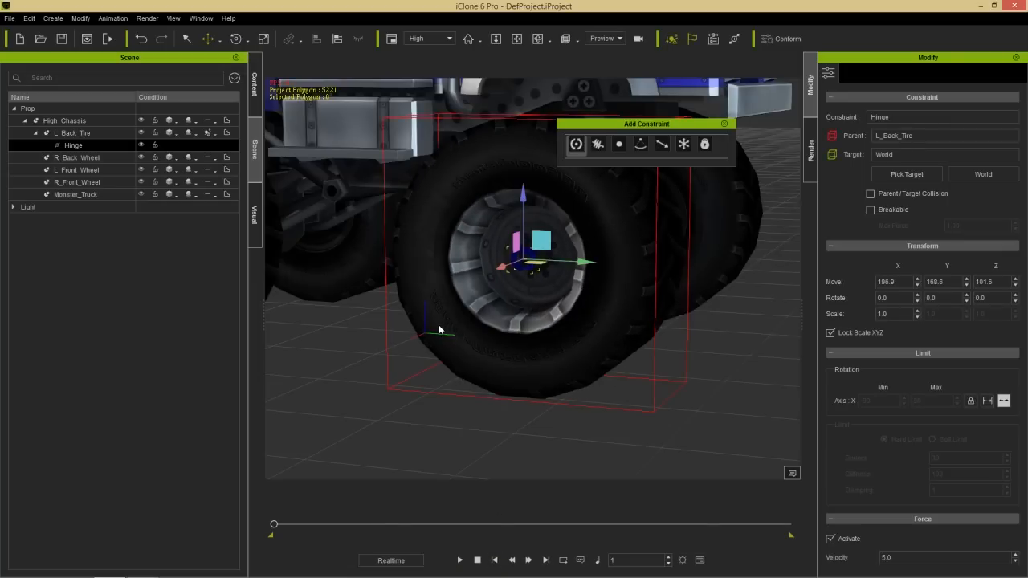
# - Keyframe High_Chassis at frame 100 by moving the whole truck forward along the Y axis
pyautogui.moveTo(391, 347); pyautogui.dragTo(446, 341, button='right')
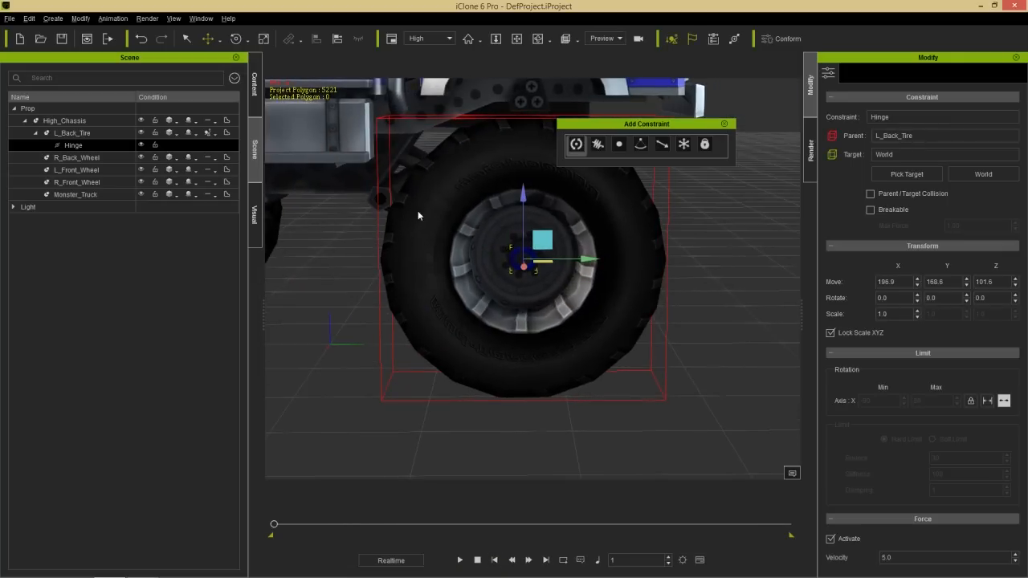
pyautogui.moveTo(423, 223); pyautogui.dragTo(468, 227, button='middle')
pyautogui.scroll(-3, 497, 331)
pyautogui.scroll(-5, 497, 337)
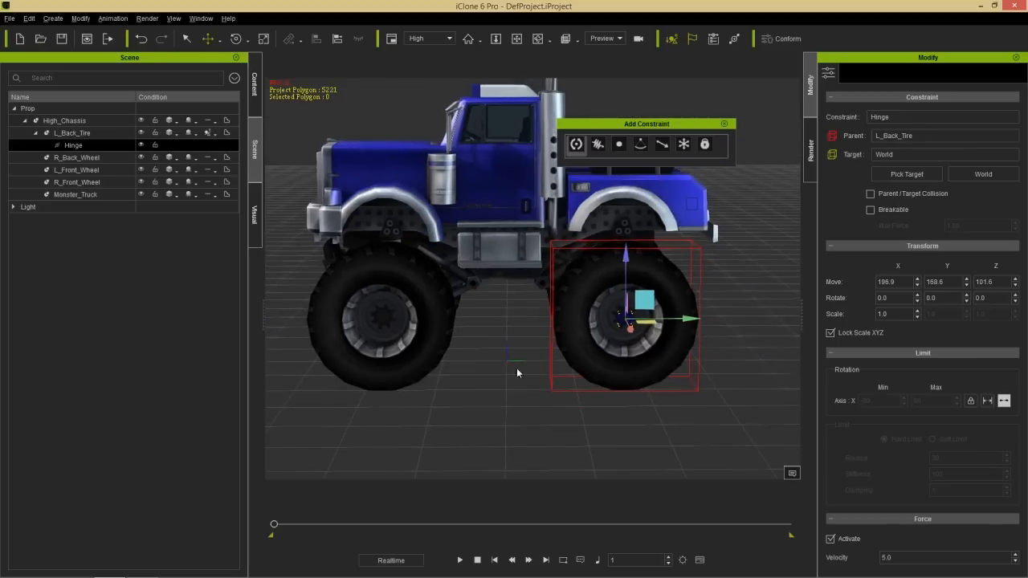
pyautogui.moveTo(475, 367); pyautogui.dragTo(513, 358, button='middle')
pyautogui.click(546, 214)
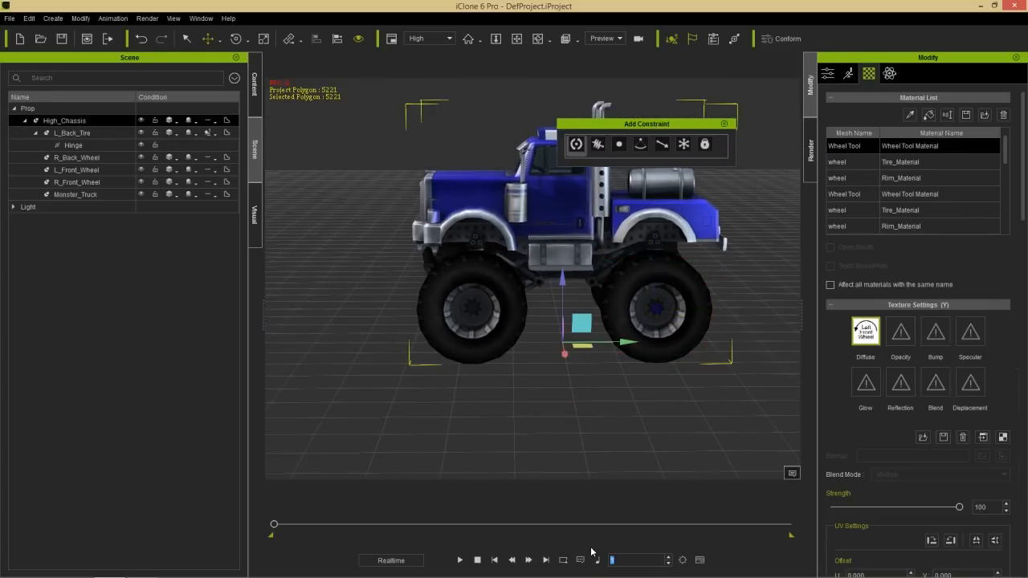
pyautogui.write('0')
pyautogui.press('Return')
pyautogui.moveTo(633, 344); pyautogui.dragTo(515, 353)
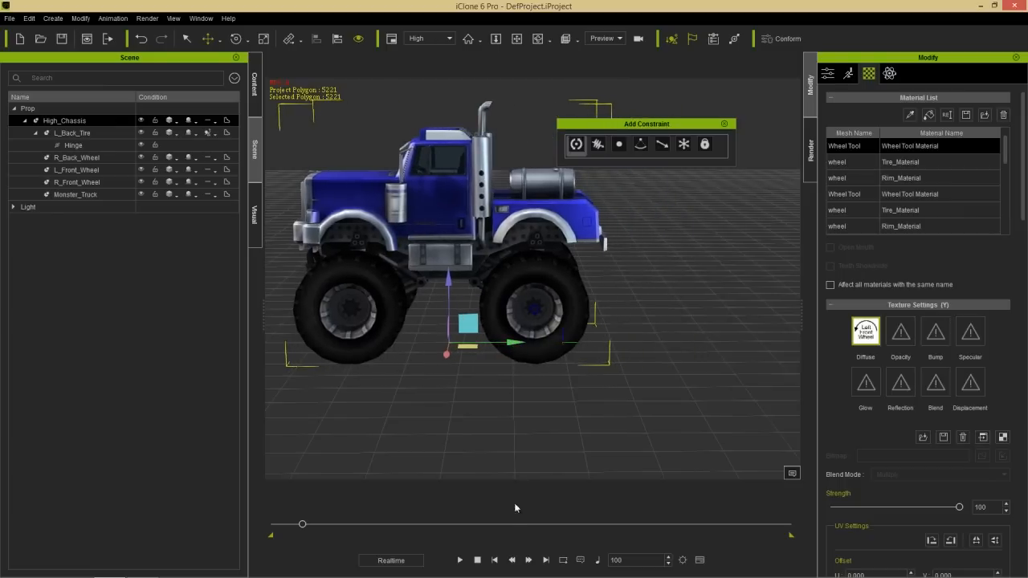
# - Play the truck's forward move from the start to check whether L_Back_Tire follows the chassis
pyautogui.click(477, 559)
pyautogui.click(460, 560)
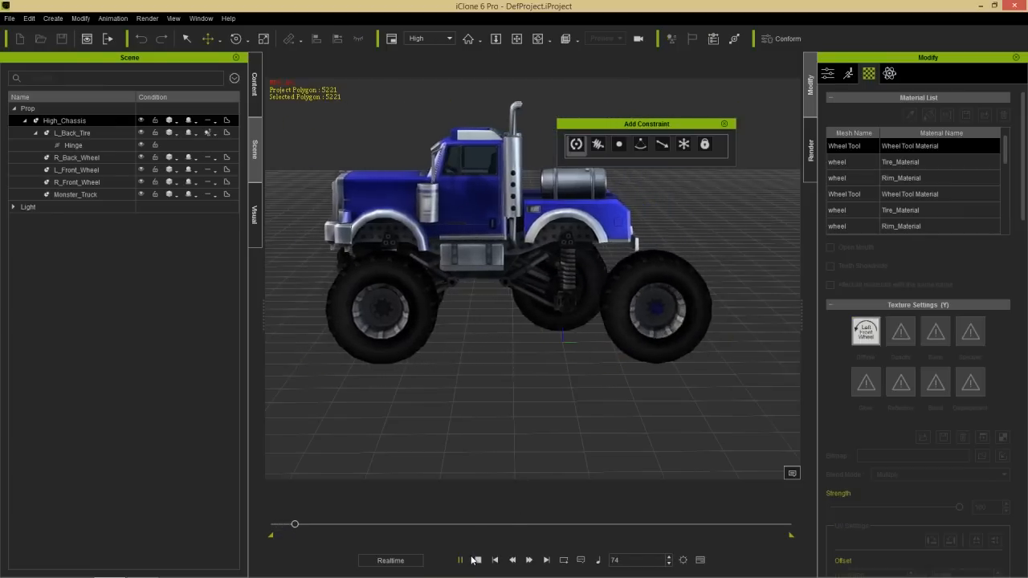
pyautogui.click(477, 560)
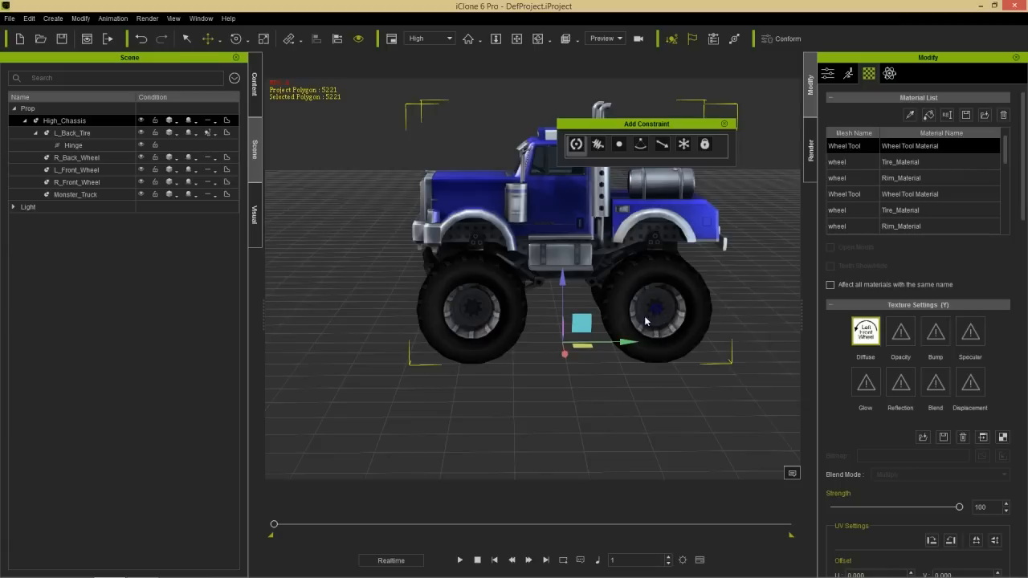
# - Add a Ball_001 prop from the 3D Blocks templates beneath the rear of the truck
pyautogui.moveTo(702, 331); pyautogui.dragTo(442, 352, button='right')
pyautogui.moveTo(590, 355); pyautogui.dragTo(616, 360, button='right')
pyautogui.moveTo(648, 362); pyautogui.dragTo(584, 352, button='middle')
pyautogui.moveTo(585, 352); pyautogui.dragTo(486, 353, button='right')
pyautogui.moveTo(487, 353); pyautogui.dragTo(540, 350, button='middle')
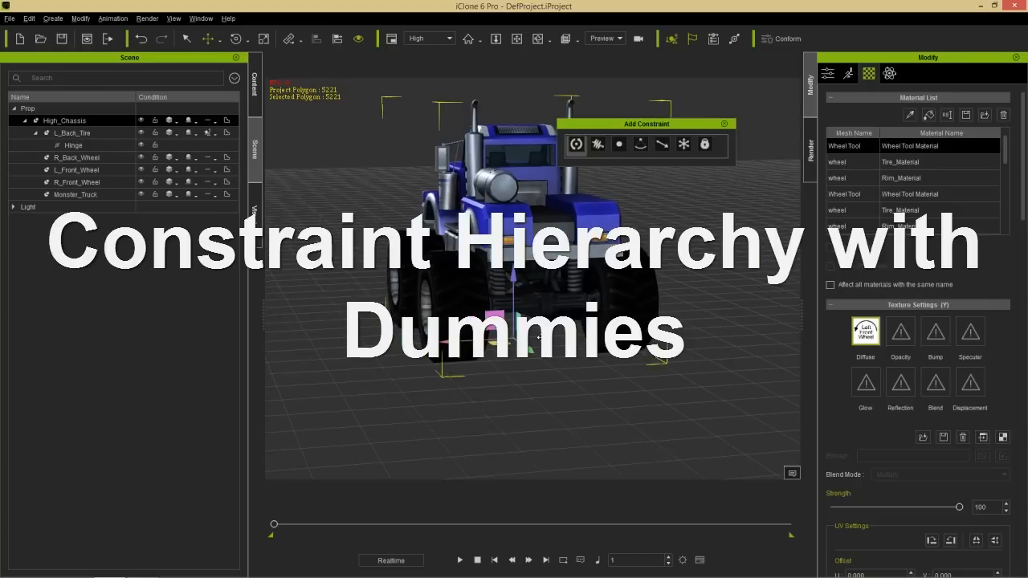
pyautogui.click(253, 91)
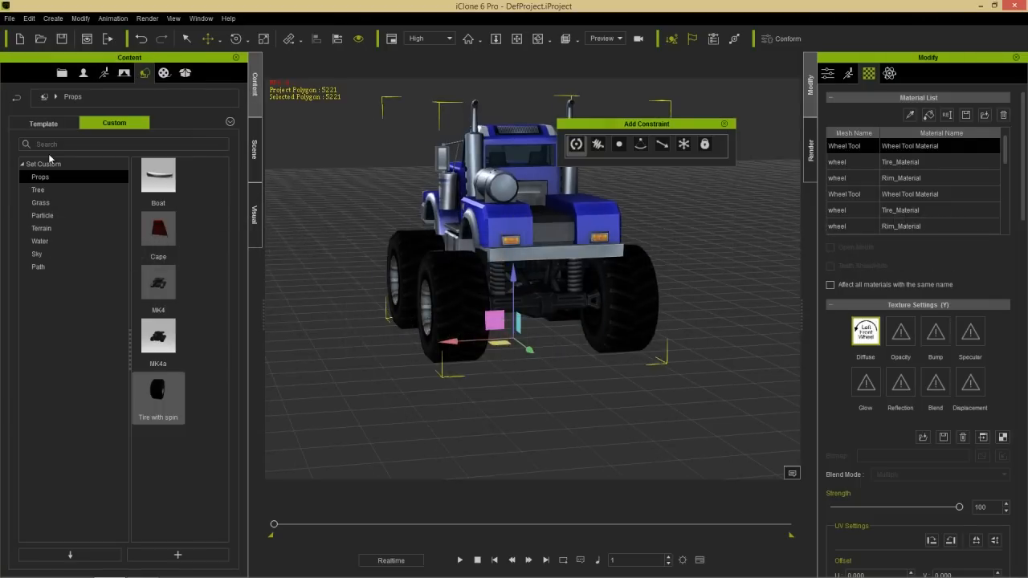
pyautogui.click(58, 124)
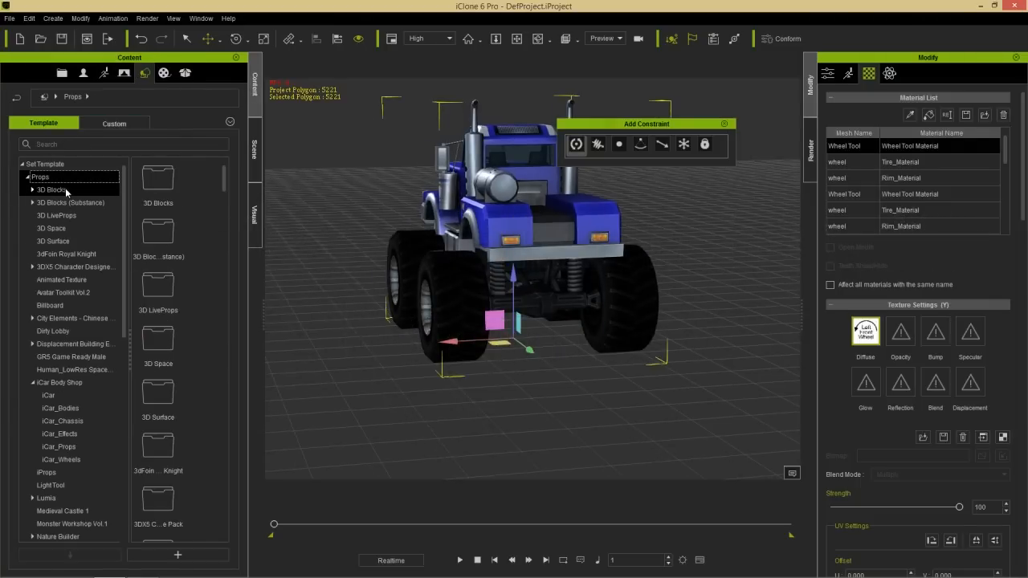
pyautogui.click(66, 188)
pyautogui.moveTo(224, 194); pyautogui.dragTo(224, 240)
pyautogui.moveTo(166, 262); pyautogui.dragTo(536, 359)
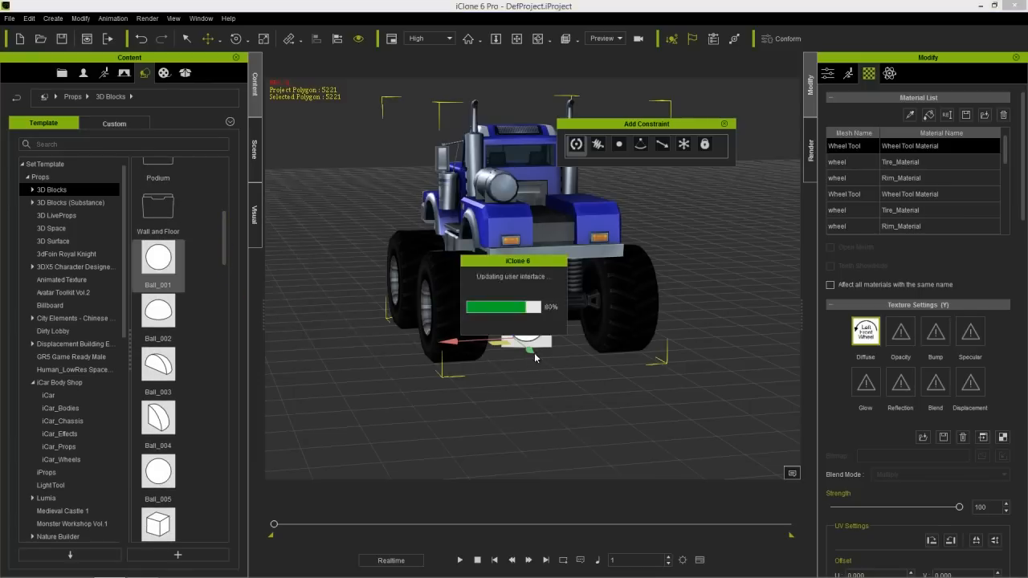
# - Scale the ball down uniformly to about 67.6 on all three axes
pyautogui.moveTo(600, 418); pyautogui.dragTo(518, 421, button='right')
pyautogui.scroll(4, 524, 377)
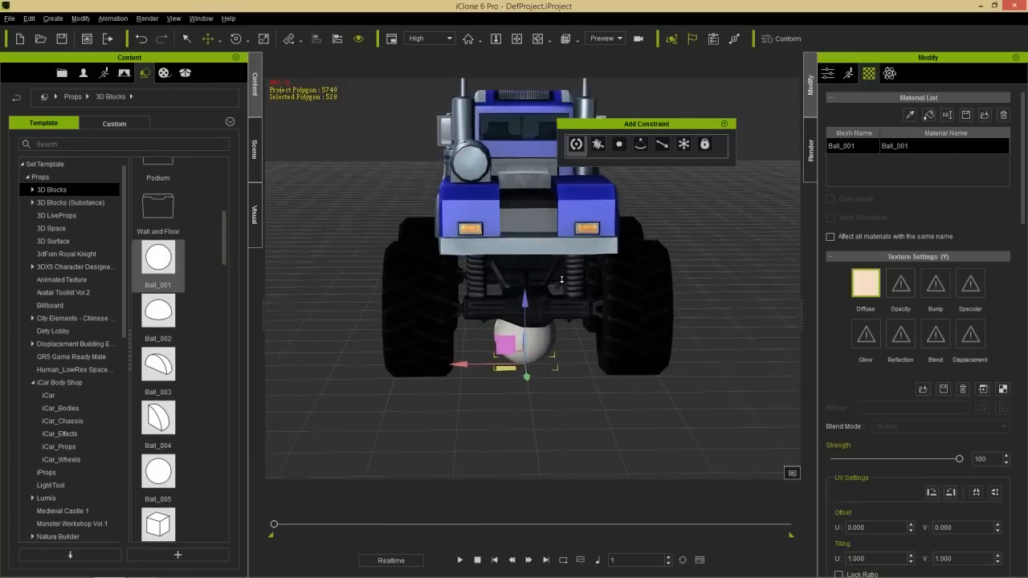
pyautogui.moveTo(541, 350); pyautogui.dragTo(522, 291, button='middle')
pyautogui.scroll(5, 521, 293)
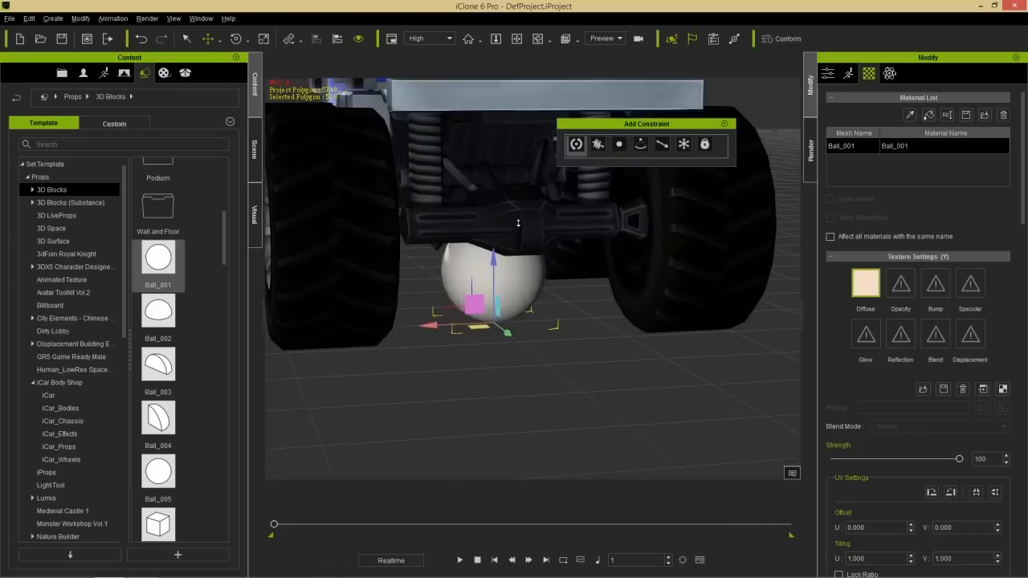
pyautogui.press('r')
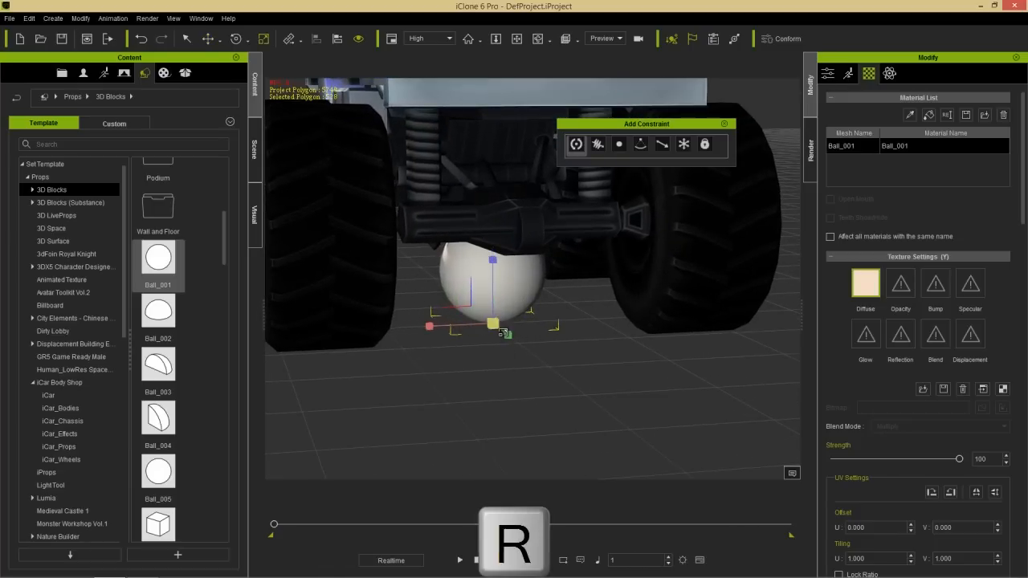
# - Move the ball up to the middle of the rear axle, at about X -6.6, Y 180.1, Z 75.1
pyautogui.press('w')
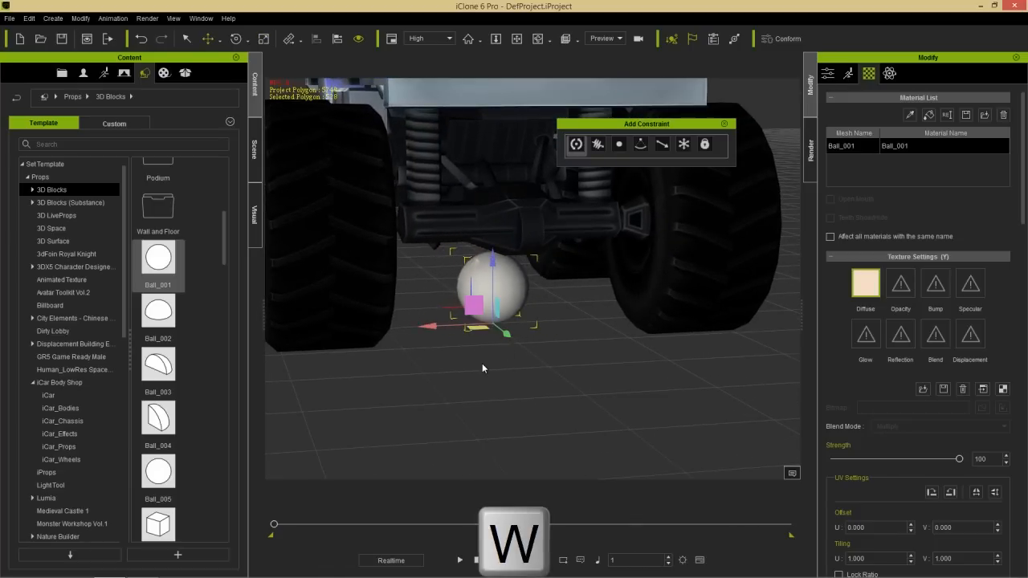
pyautogui.moveTo(455, 404); pyautogui.dragTo(568, 397, button='right')
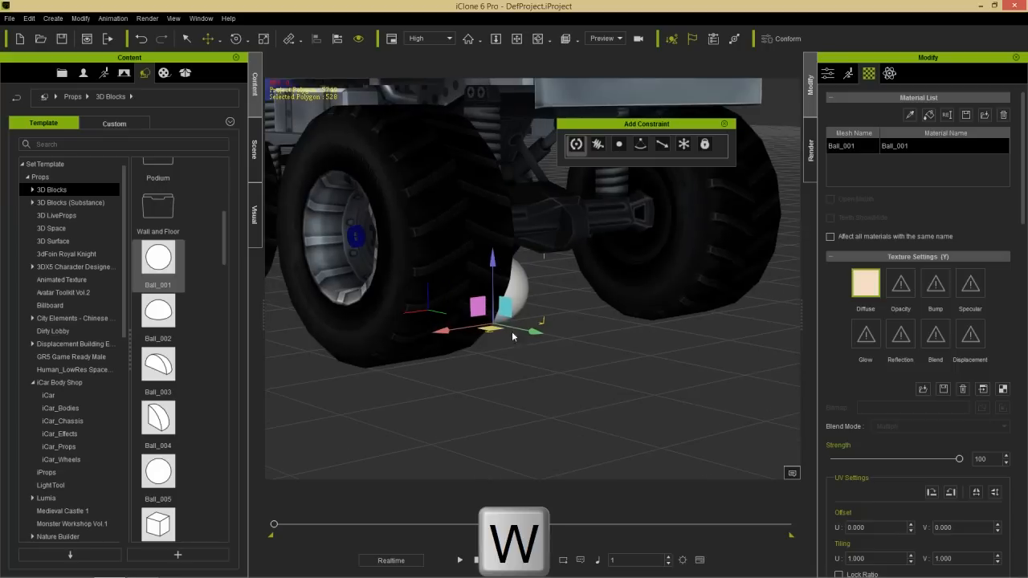
pyautogui.moveTo(507, 308); pyautogui.dragTo(565, 236)
pyautogui.moveTo(643, 273); pyautogui.dragTo(473, 315, button='right')
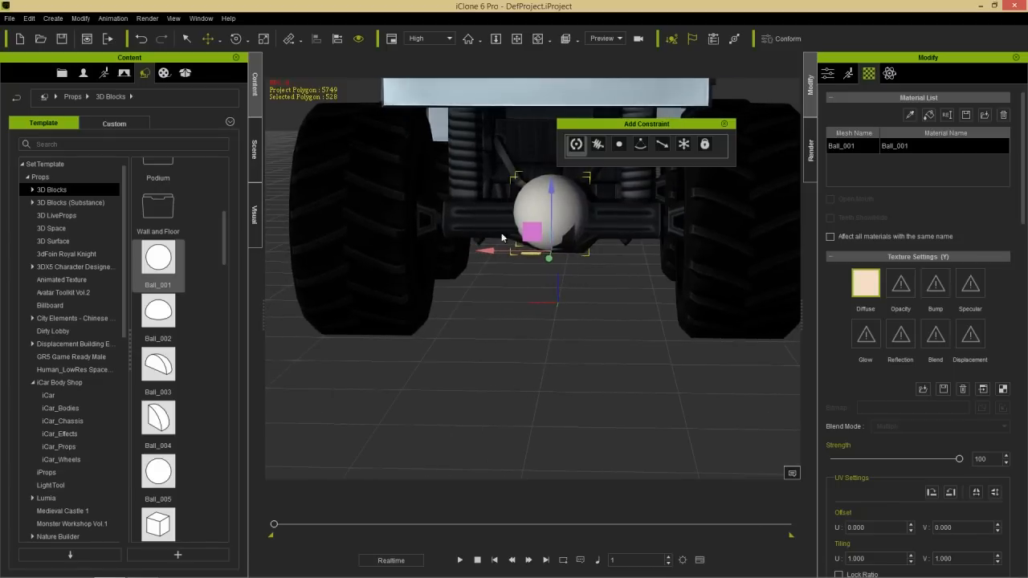
pyautogui.moveTo(486, 249); pyautogui.dragTo(494, 248)
pyautogui.moveTo(516, 276); pyautogui.dragTo(603, 290, button='right')
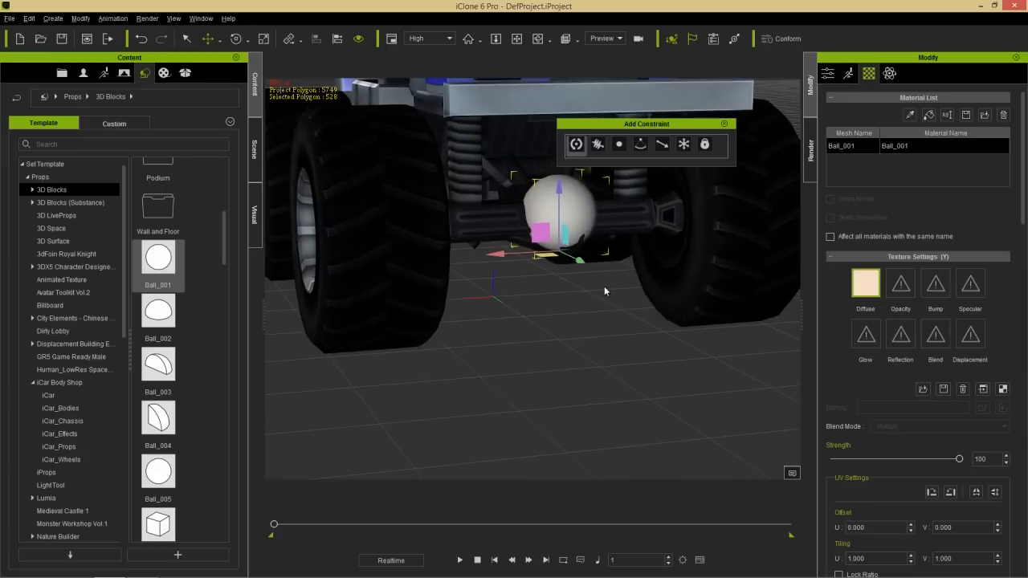
pyautogui.moveTo(490, 295); pyautogui.dragTo(522, 336, button='right')
# - Rename the ball prop in the scene as Axel Dummy
pyautogui.click(255, 151)
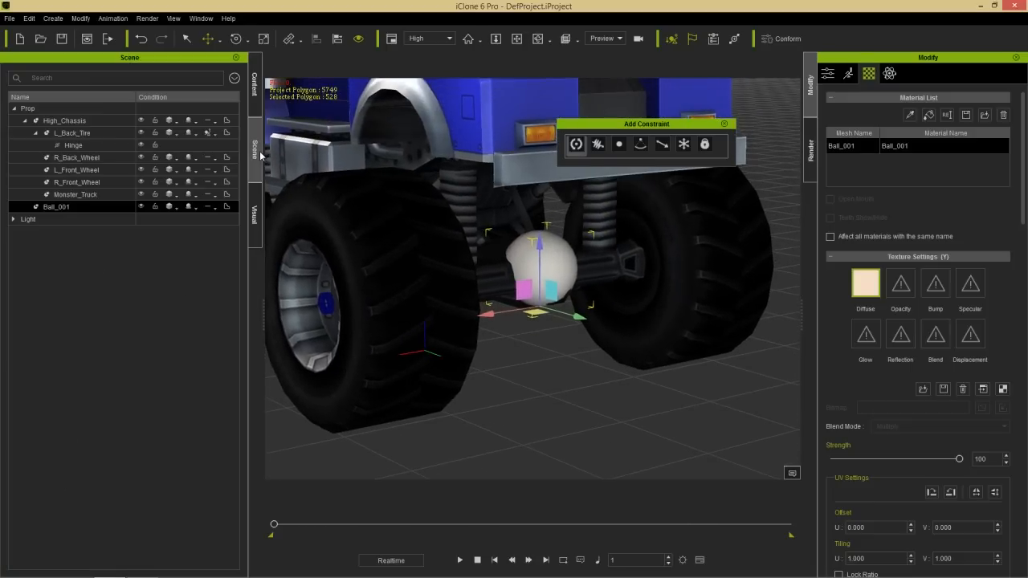
pyautogui.doubleClick(70, 208)
pyautogui.write('Axel Dummy')
pyautogui.press('Return')
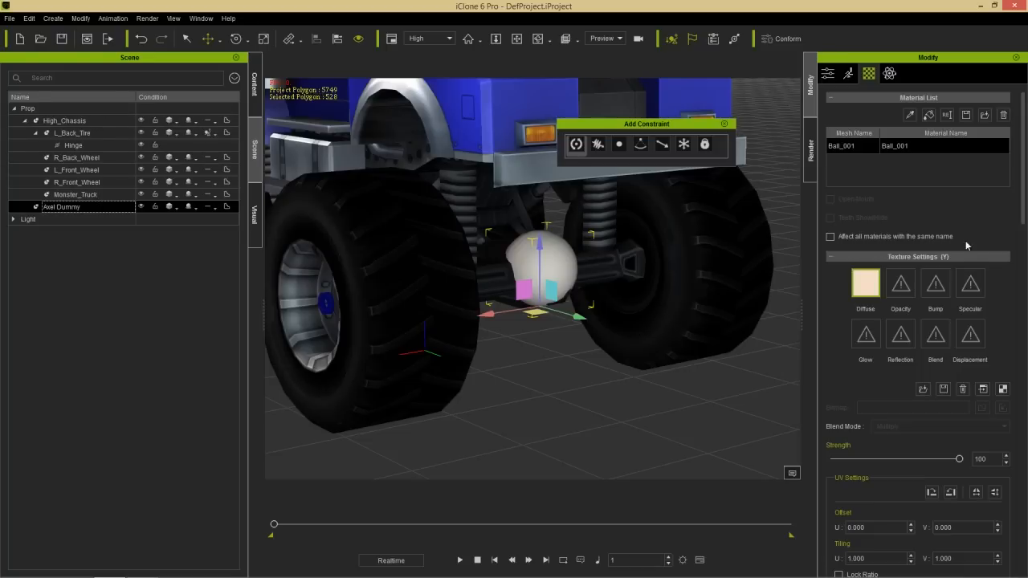
# - Attach Axel Dummy to High_Chassis as its parent
pyautogui.click(827, 73)
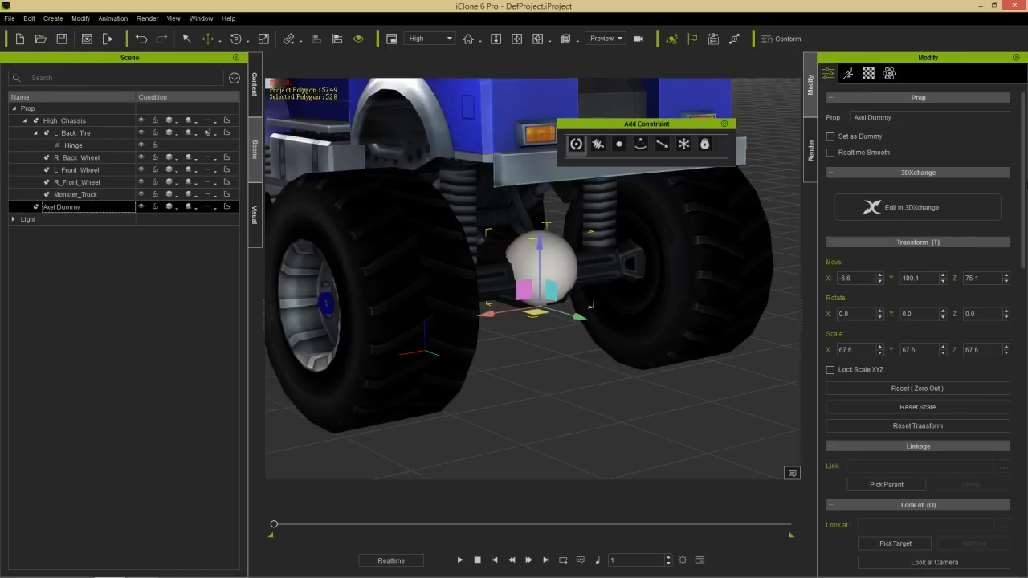
pyautogui.scroll(-1, 1024, 214)
pyautogui.moveTo(1023, 214); pyautogui.dragTo(1012, 379)
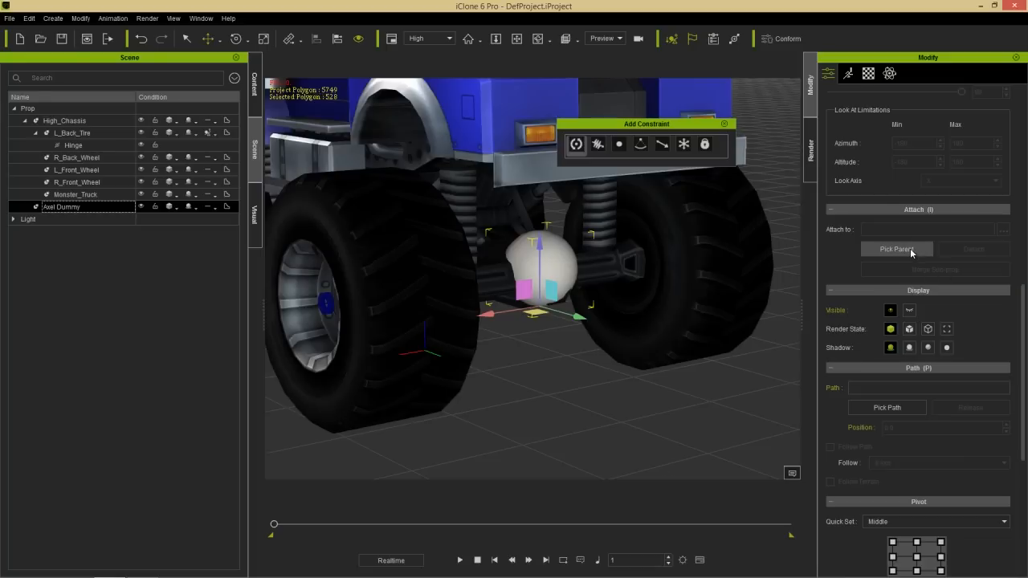
pyautogui.click(896, 249)
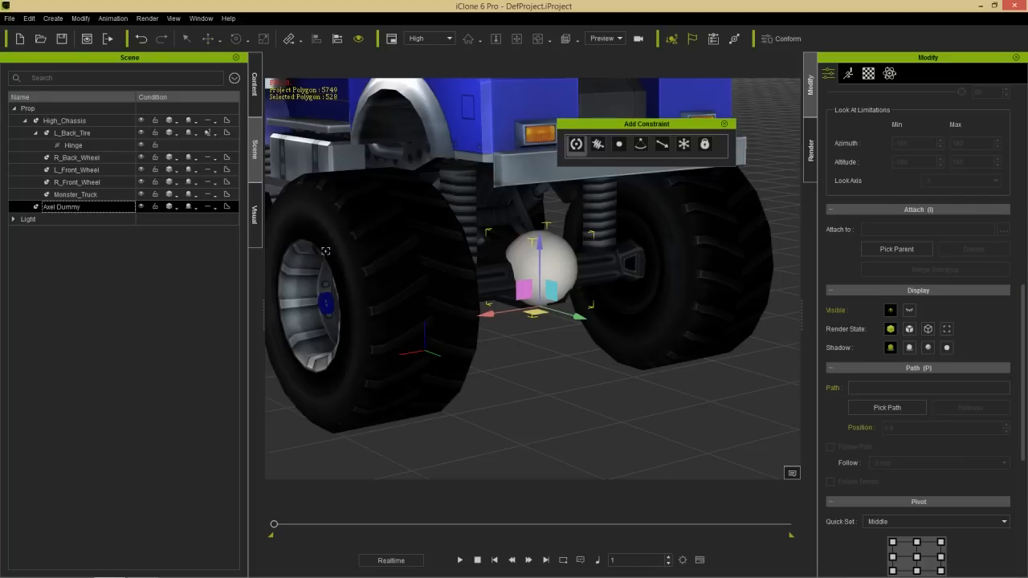
pyautogui.click(62, 121)
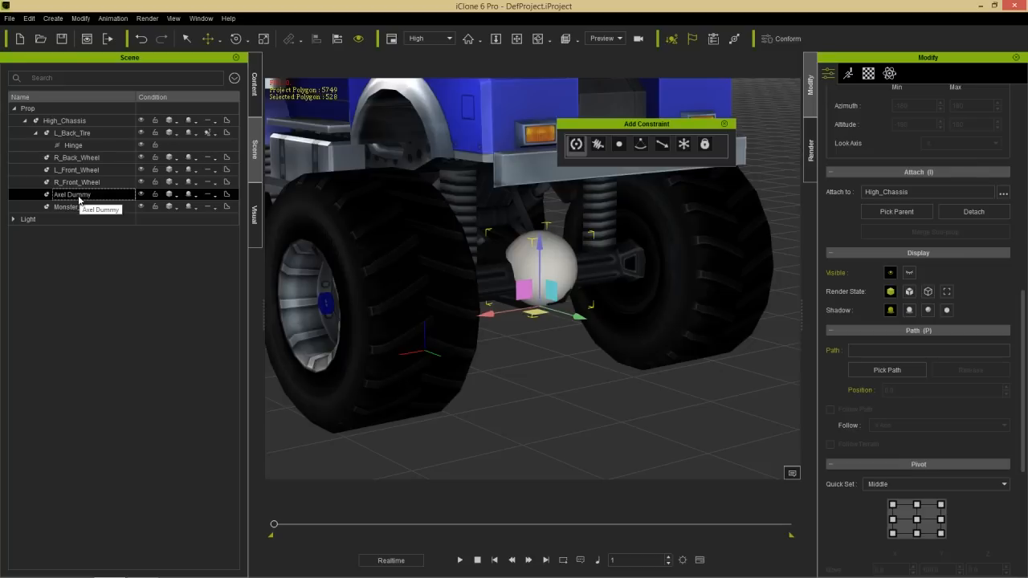
# - Activate physics on Axel Dummy as a dynamic rigid body and run a short playback to test it
pyautogui.click(895, 73)
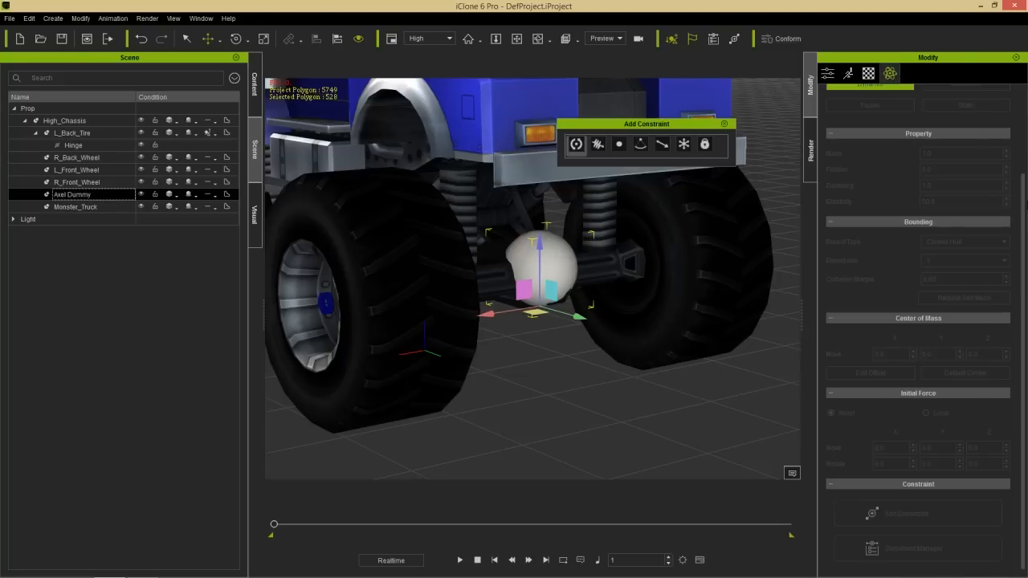
pyautogui.scroll(3, 897, 115)
pyautogui.click(874, 117)
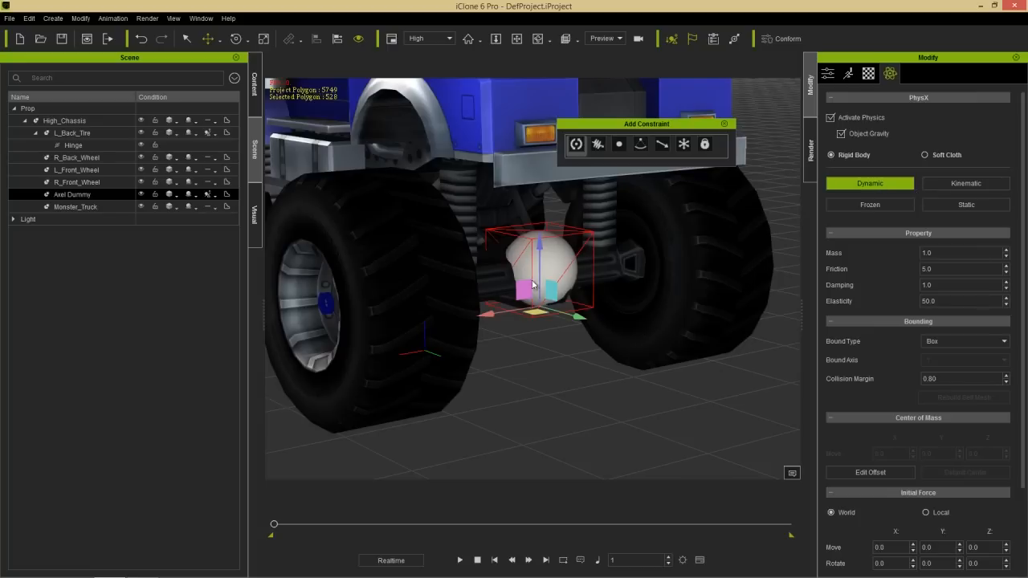
pyautogui.click(462, 560)
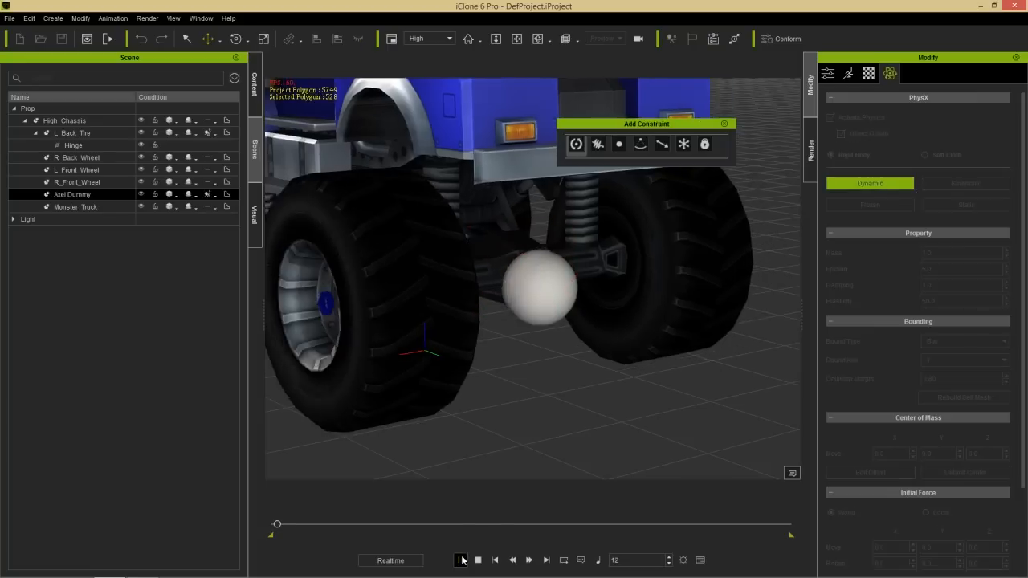
pyautogui.click(476, 560)
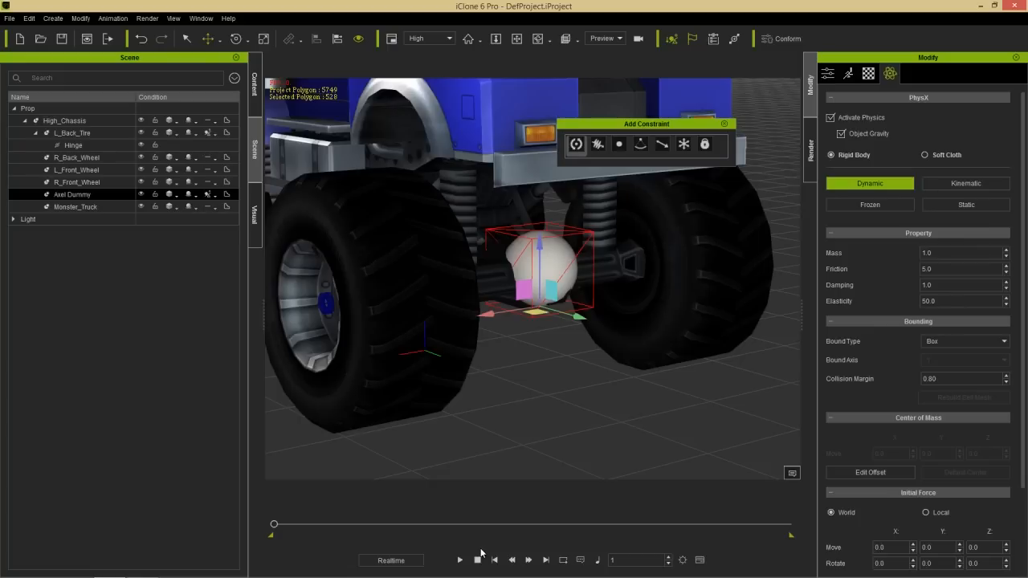
# - Set the target of L_Back_Tire's hinge constraint to Axel Dummy
pyautogui.click(74, 145)
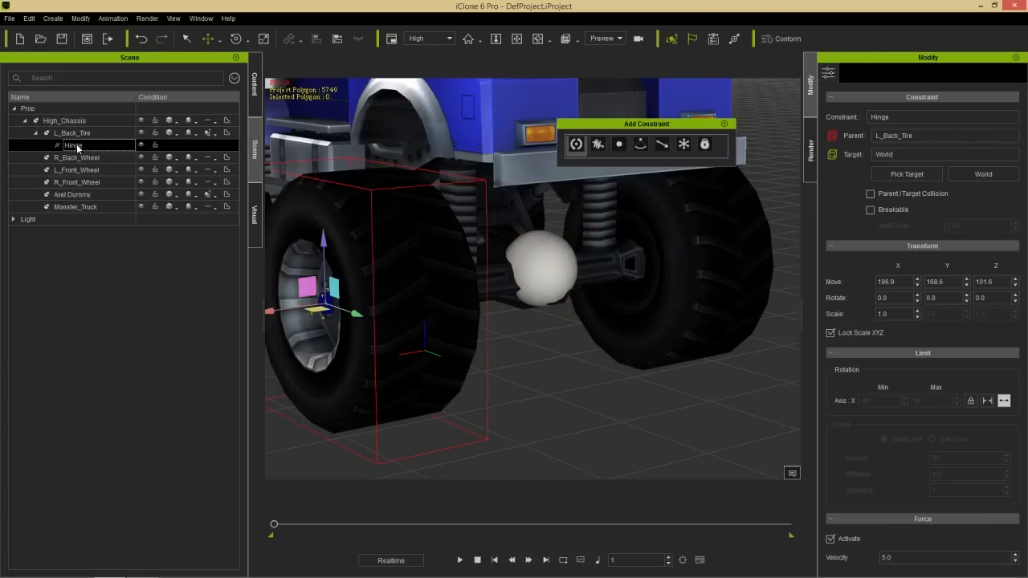
pyautogui.click(906, 176)
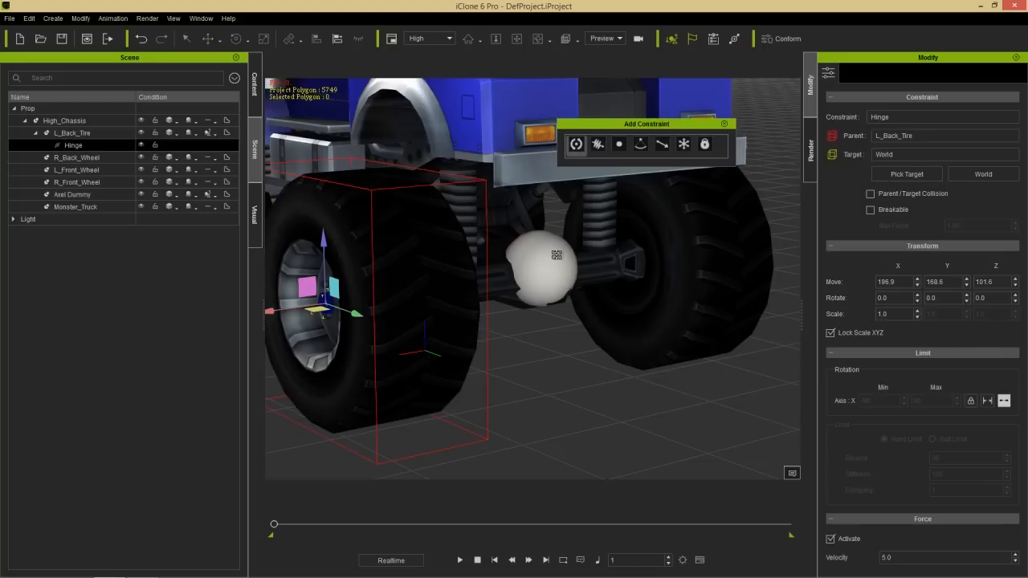
pyautogui.click(539, 260)
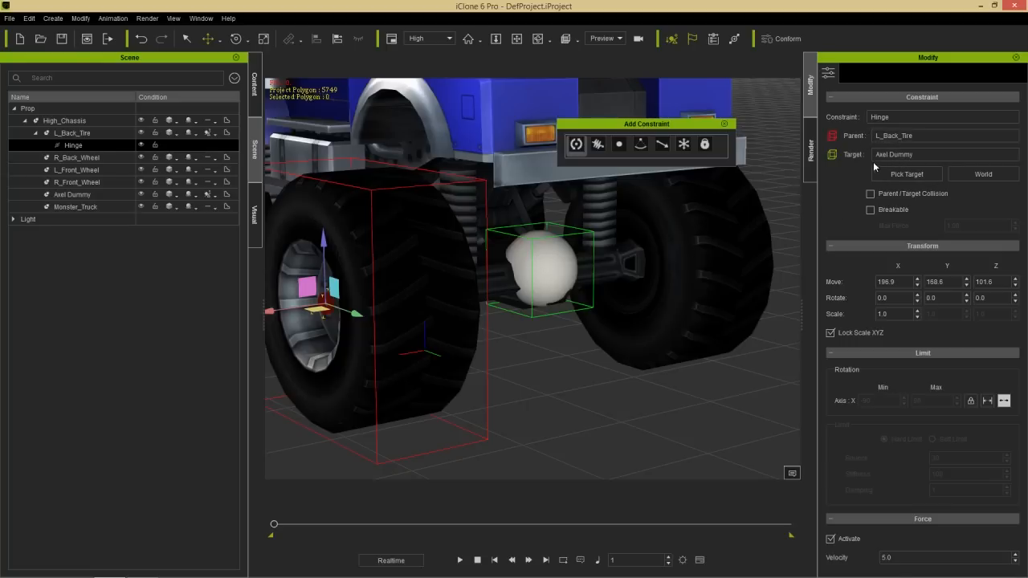
# - Run a short playback to test the retargeted hinge, and review L_Back_Tire and its Hinge constraint
pyautogui.click(460, 560)
pyautogui.click(477, 560)
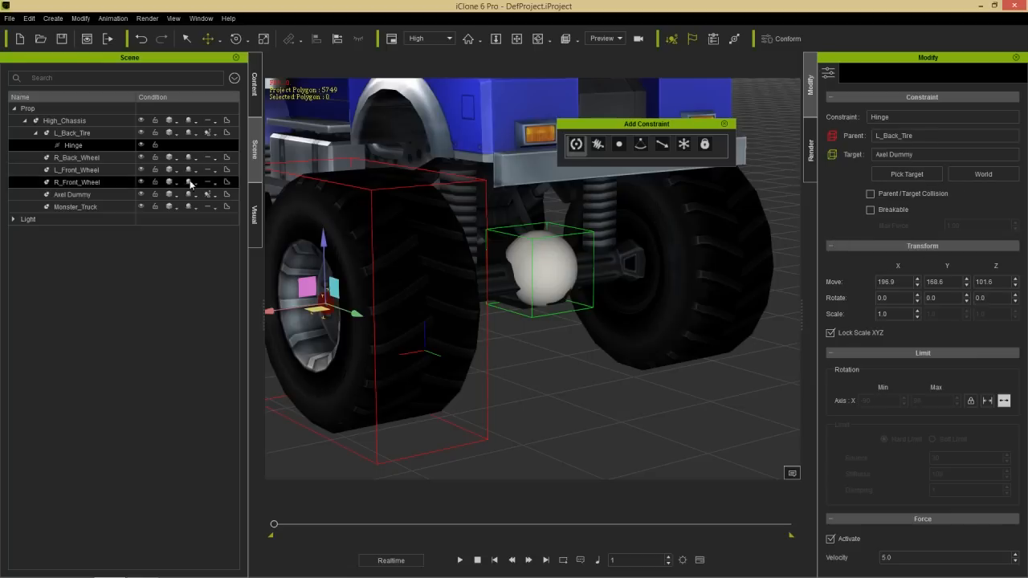
pyautogui.click(86, 135)
pyautogui.click(77, 146)
# - Add a Spring constraint to Axel Dummy, placing it at the top of the ball
pyautogui.click(86, 195)
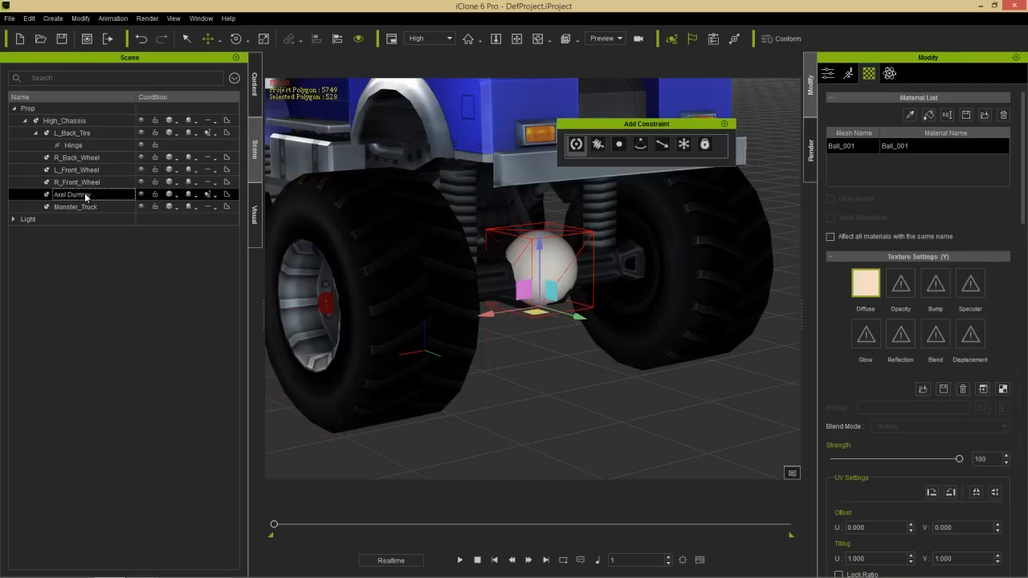
pyautogui.click(889, 74)
pyautogui.scroll(-4, 1015, 314)
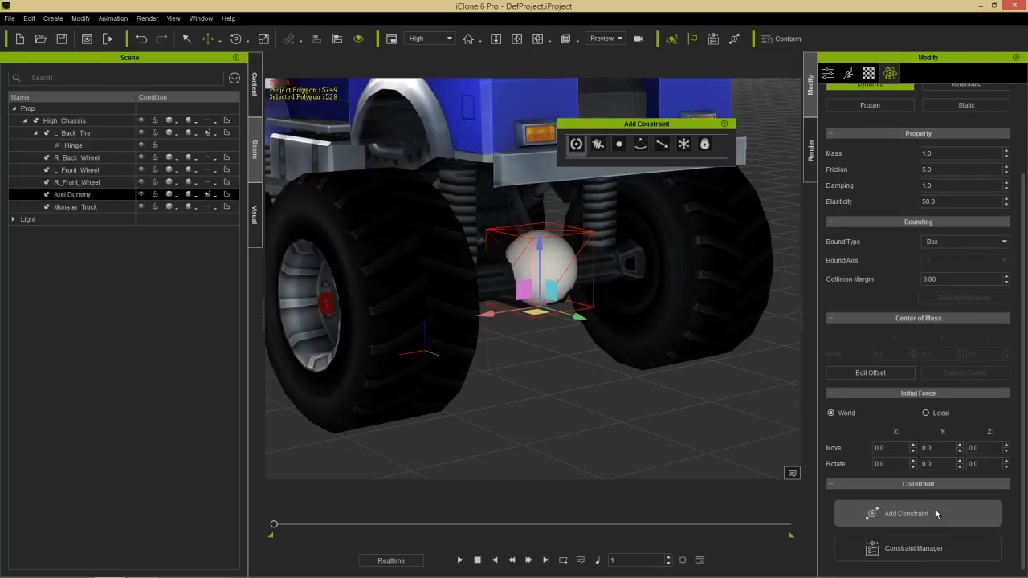
pyautogui.click(602, 147)
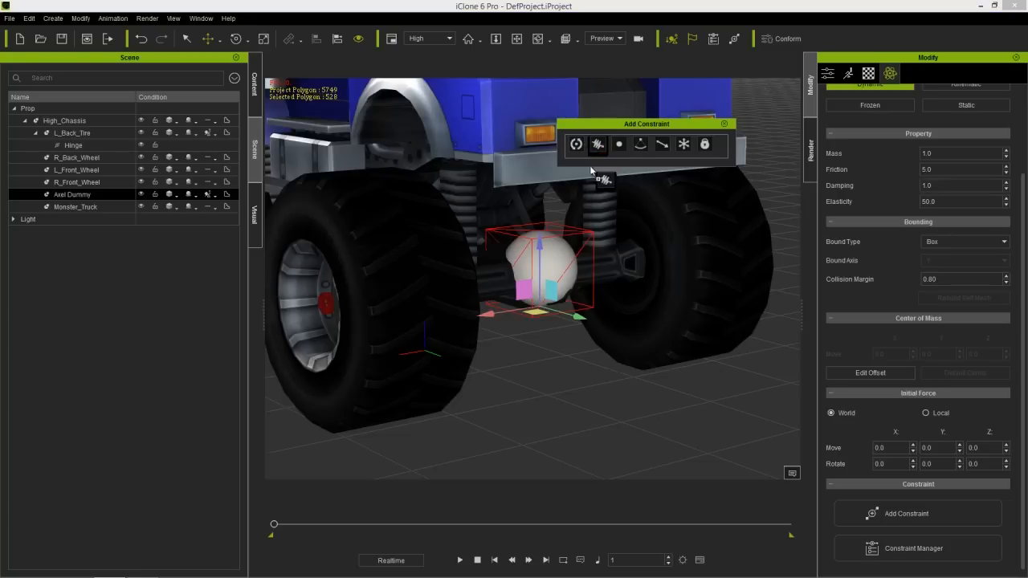
pyautogui.click(540, 235)
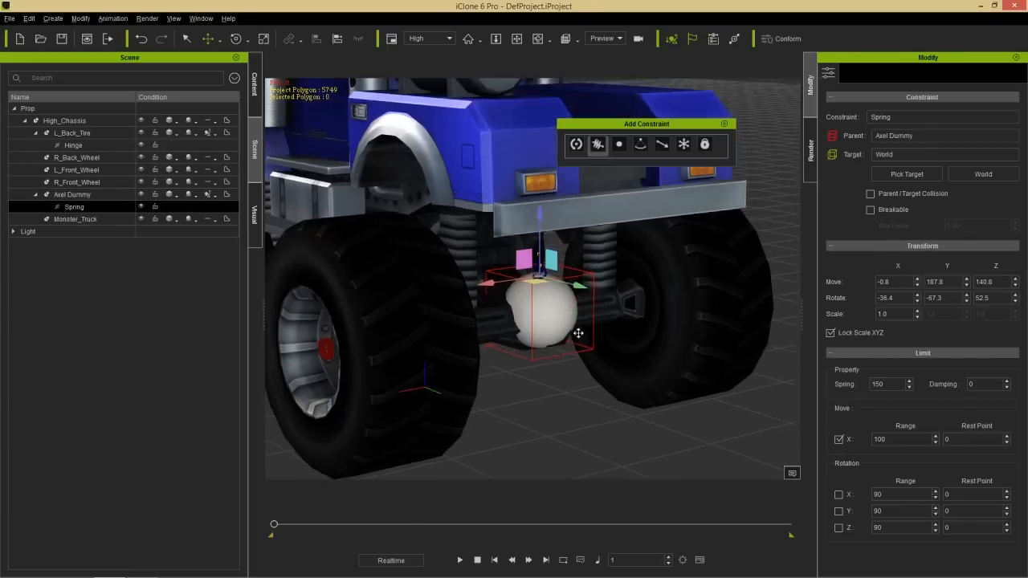
# - Raise the Spring constraint above the Axel Dummy ball to a Z position of 155.0
pyautogui.scroll(5, 578, 333)
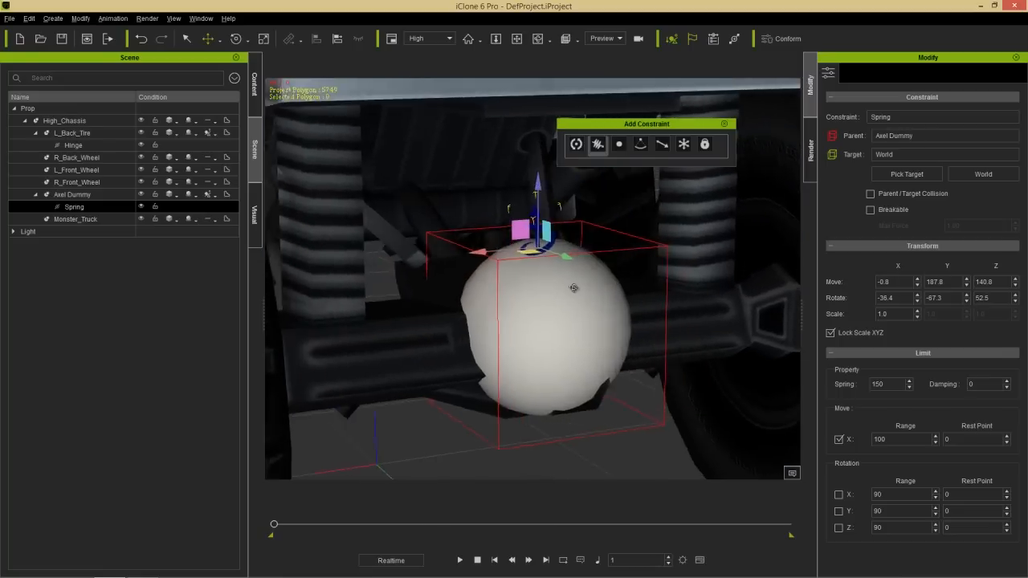
pyautogui.moveTo(542, 192); pyautogui.dragTo(546, 152)
pyautogui.moveTo(575, 269); pyautogui.dragTo(501, 304, button='right')
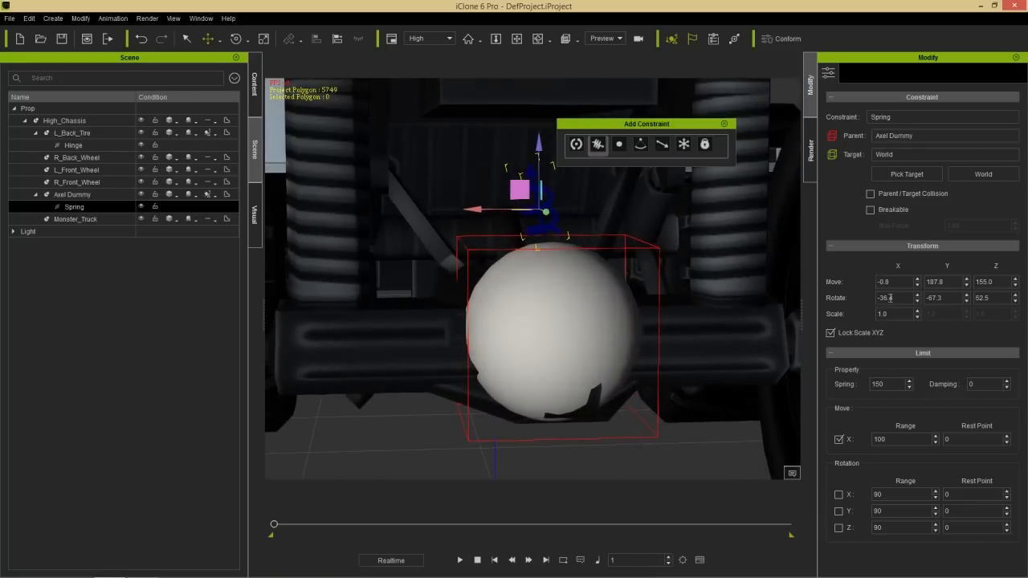
# - Zero the Spring constraint's X rotation and set its Y rotation to -90 so it stands upright above the ball
pyautogui.moveTo(889, 298); pyautogui.dragTo(881, 296)
pyautogui.write('0')
pyautogui.press('Tab')
pyautogui.write('0')
pyautogui.press('Return')
pyautogui.moveTo(943, 296); pyautogui.dragTo(910, 295)
pyautogui.write('-90')
pyautogui.press('Return')
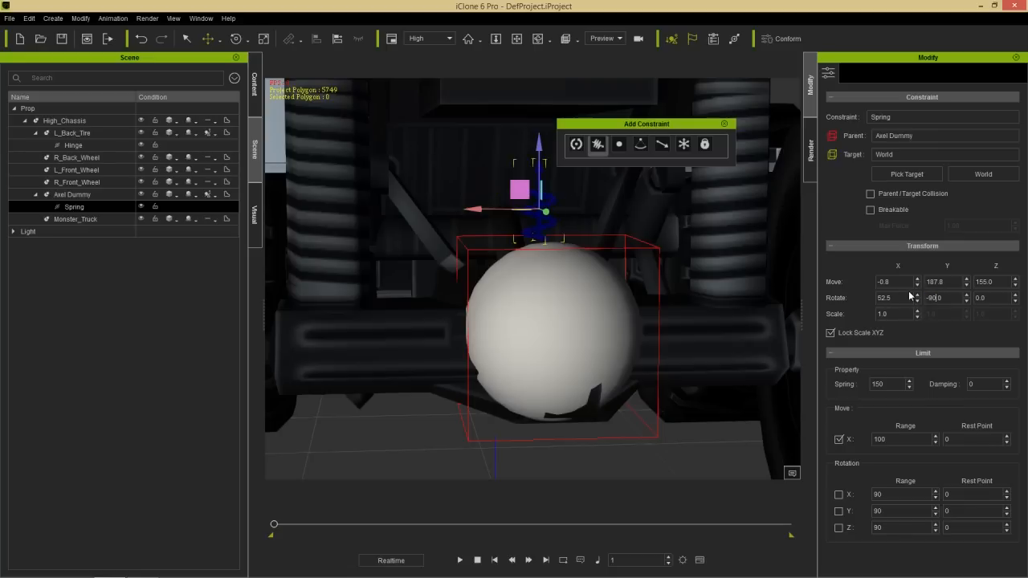
pyautogui.moveTo(468, 322); pyautogui.dragTo(487, 340, button='right')
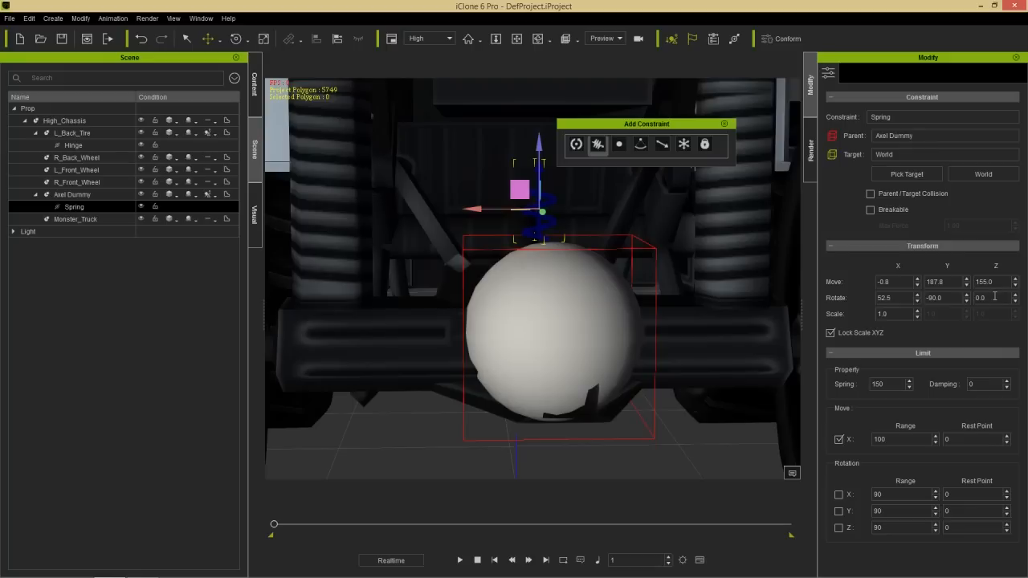
# - Align the Spring constraint to the center of Axel Dummy on the X and Y axes only
pyautogui.moveTo(622, 333)
pyautogui.mouseDown(button='right')
pyautogui.moveTo(630, 335)
pyautogui.moveTo(615, 341)
pyautogui.mouseUp(button='right')
pyautogui.moveTo(477, 207); pyautogui.dragTo(490, 208)
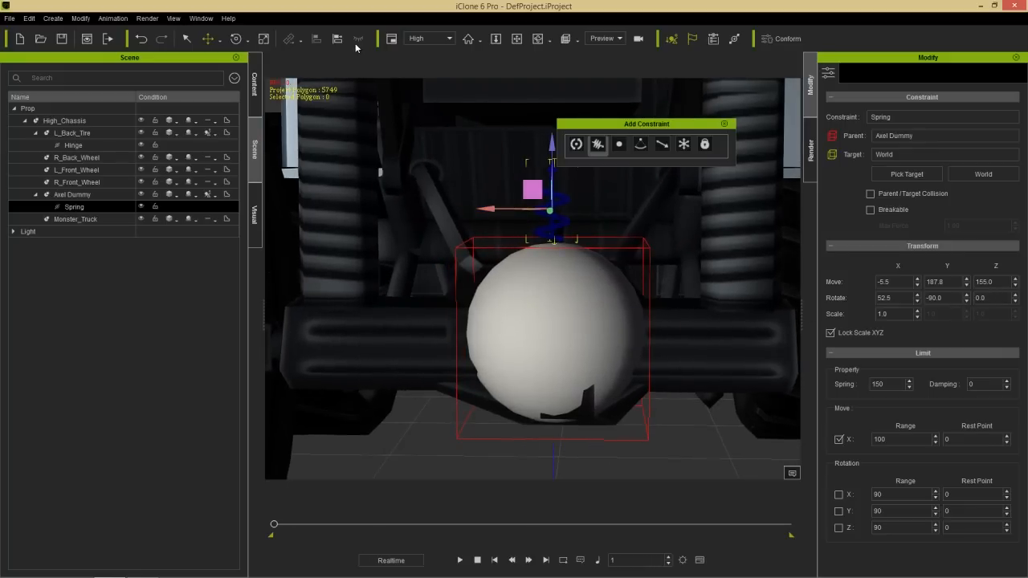
pyautogui.click(546, 319)
pyautogui.click(687, 361)
pyautogui.click(725, 361)
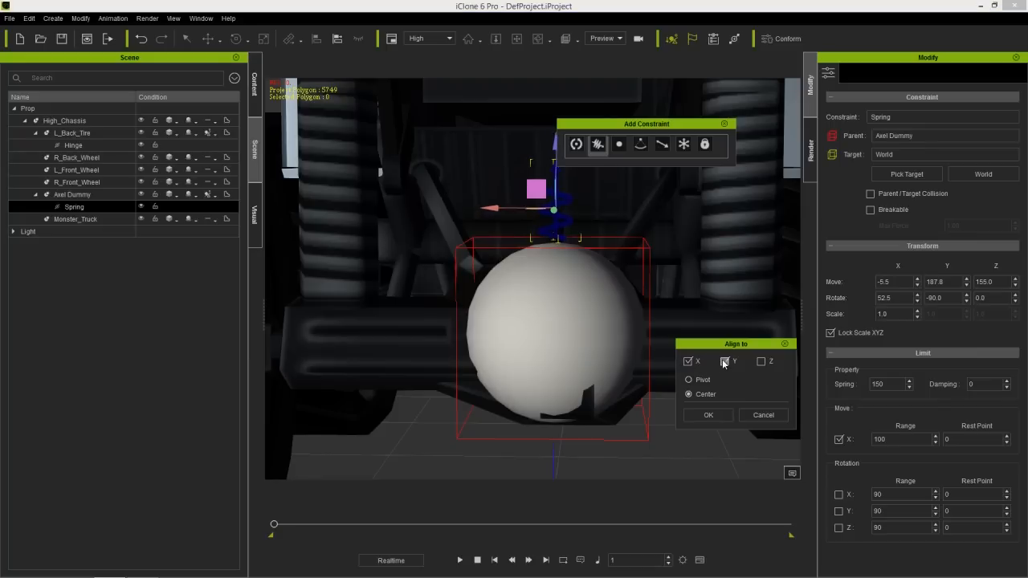
pyautogui.click(760, 361)
pyautogui.click(760, 362)
pyautogui.click(708, 415)
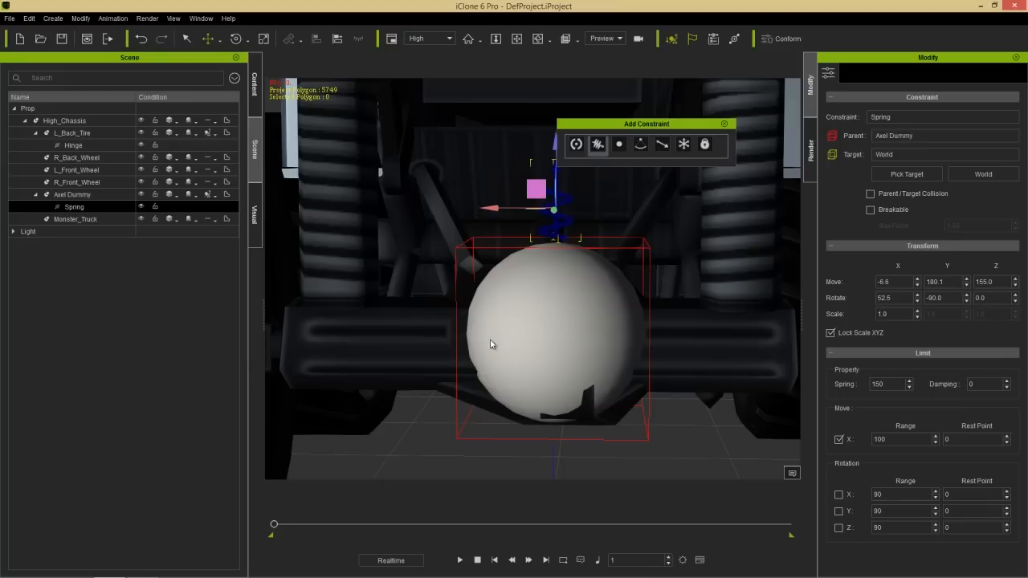
# - Play the simulation several times from an angled rear view to test the spring at its default strength of 150
pyautogui.moveTo(474, 352); pyautogui.dragTo(617, 351, button='right')
pyautogui.moveTo(616, 351); pyautogui.dragTo(614, 389, button='middle')
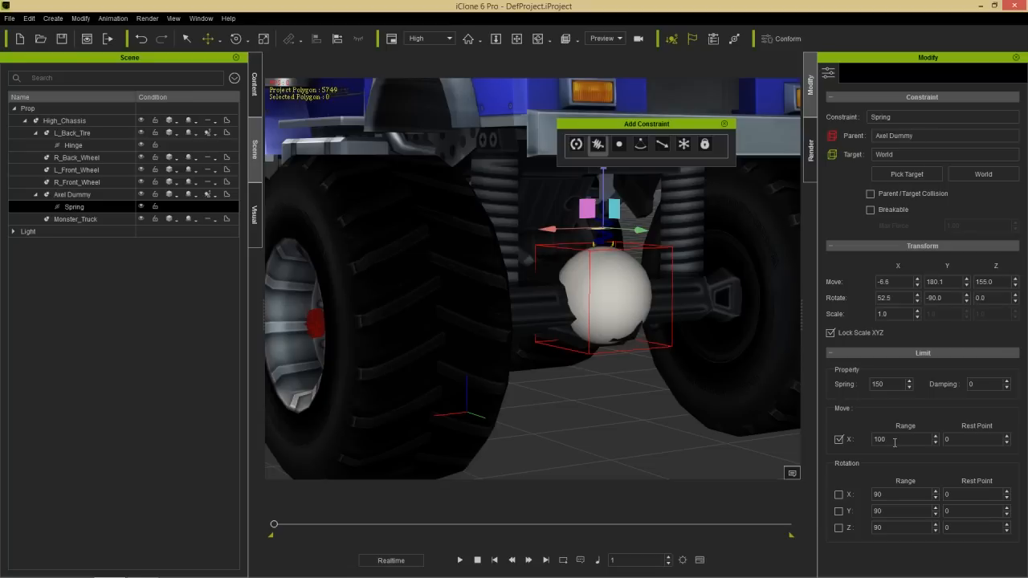
pyautogui.click(460, 560)
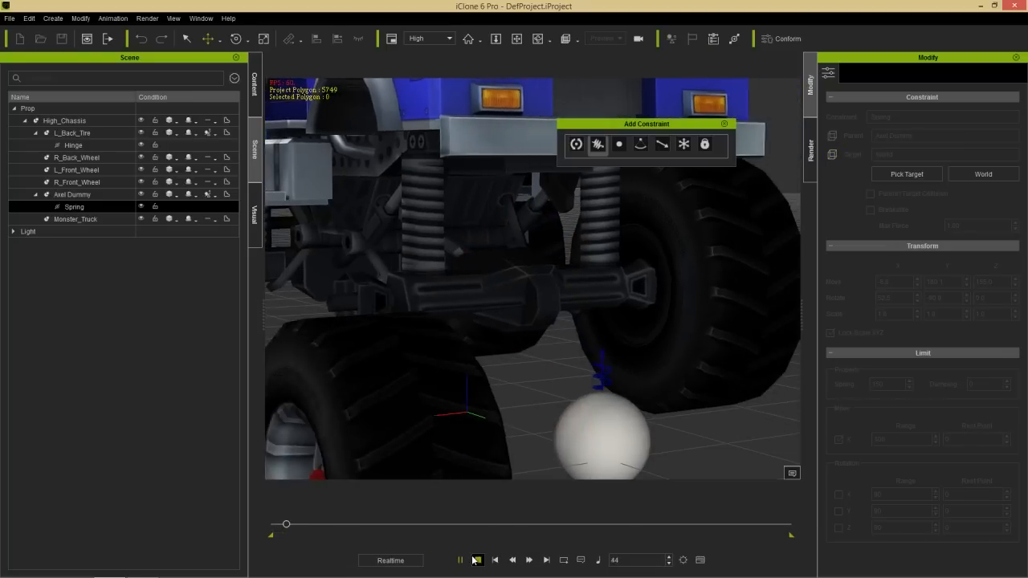
pyautogui.click(476, 560)
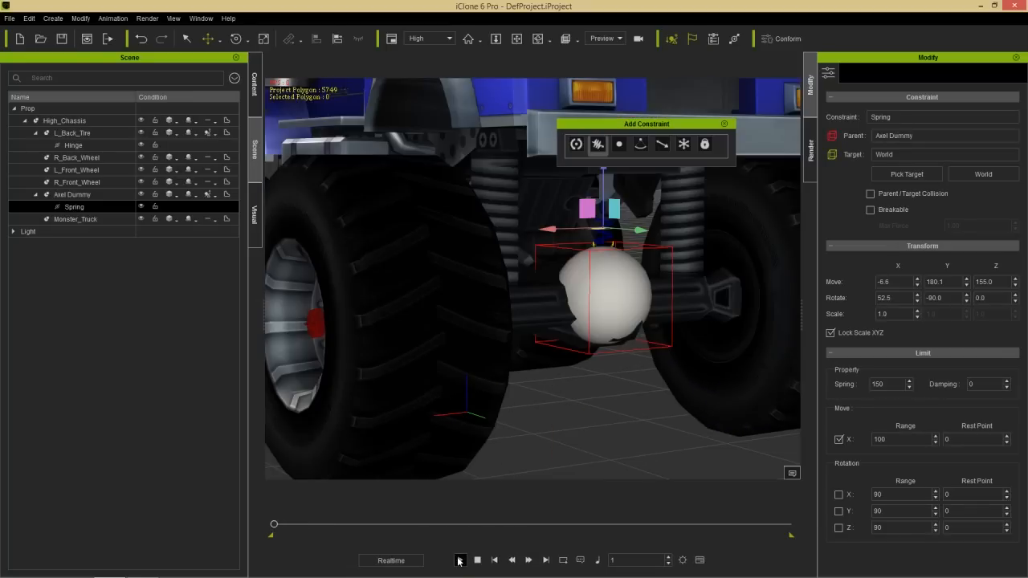
pyautogui.click(459, 560)
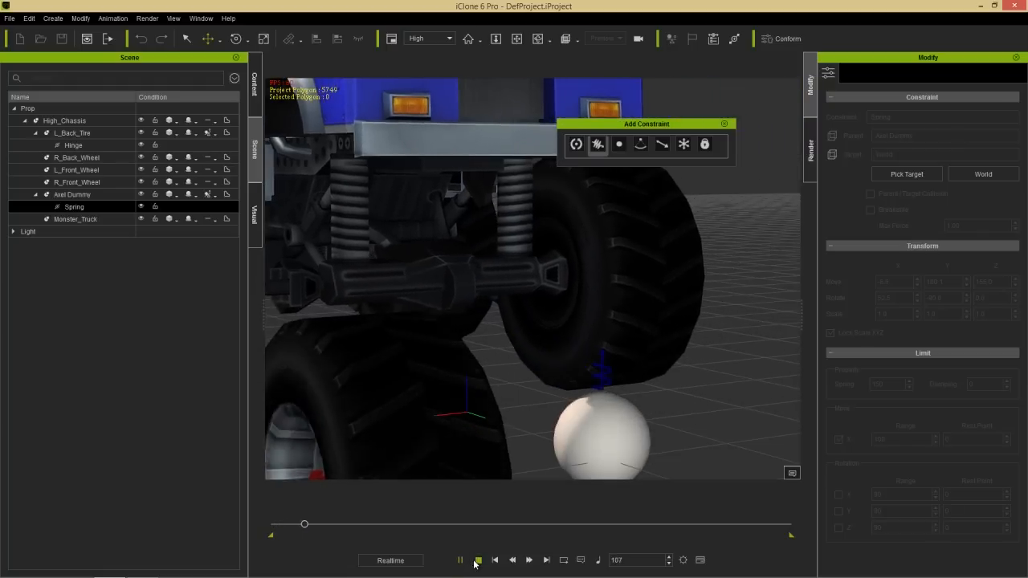
pyautogui.click(477, 560)
pyautogui.click(461, 560)
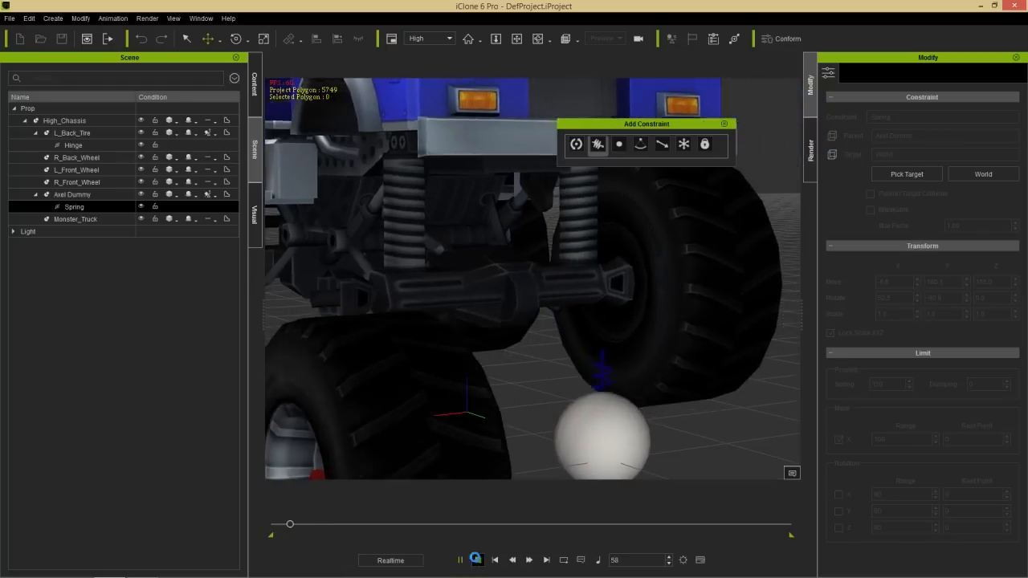
pyautogui.click(476, 560)
# - Try a Spring value of 600 on Axel Dummy's spring constraint and test it with a short playback
pyautogui.moveTo(885, 384); pyautogui.dragTo(842, 384)
pyautogui.write('600')
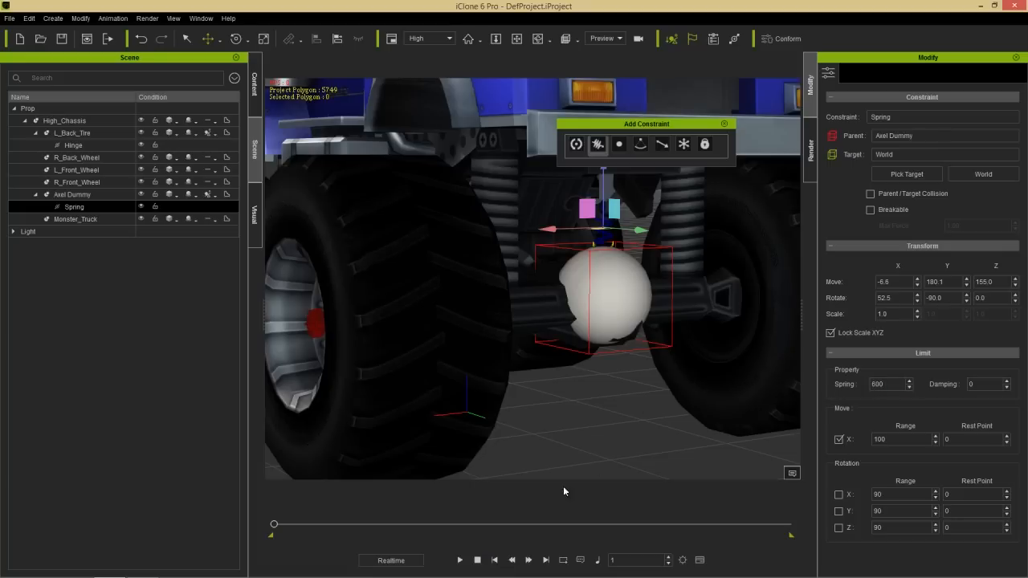
pyautogui.click(459, 560)
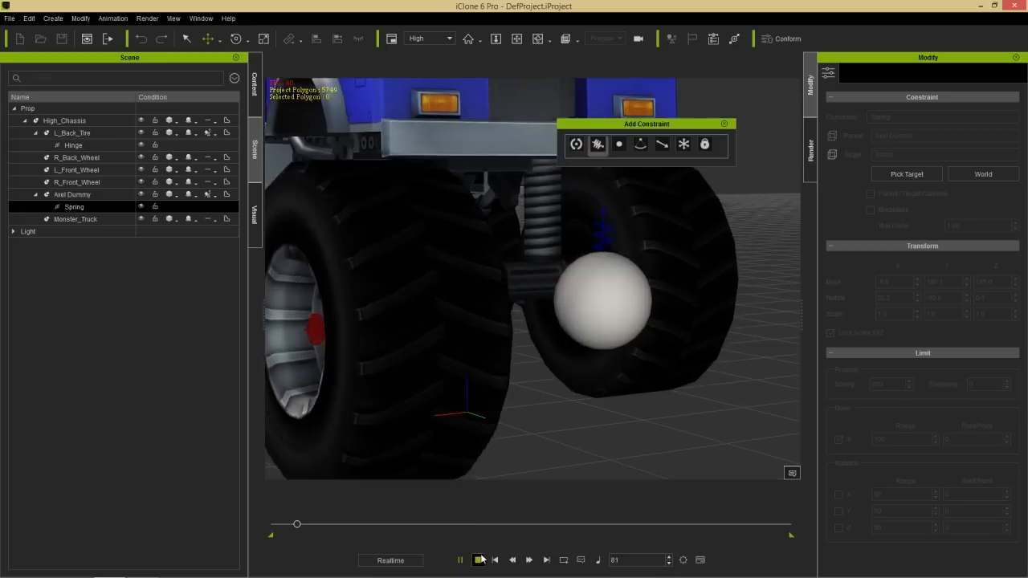
pyautogui.click(477, 559)
# - Set the constraint's Spring value to 250 and test it with a short playback
pyautogui.doubleClick(893, 384)
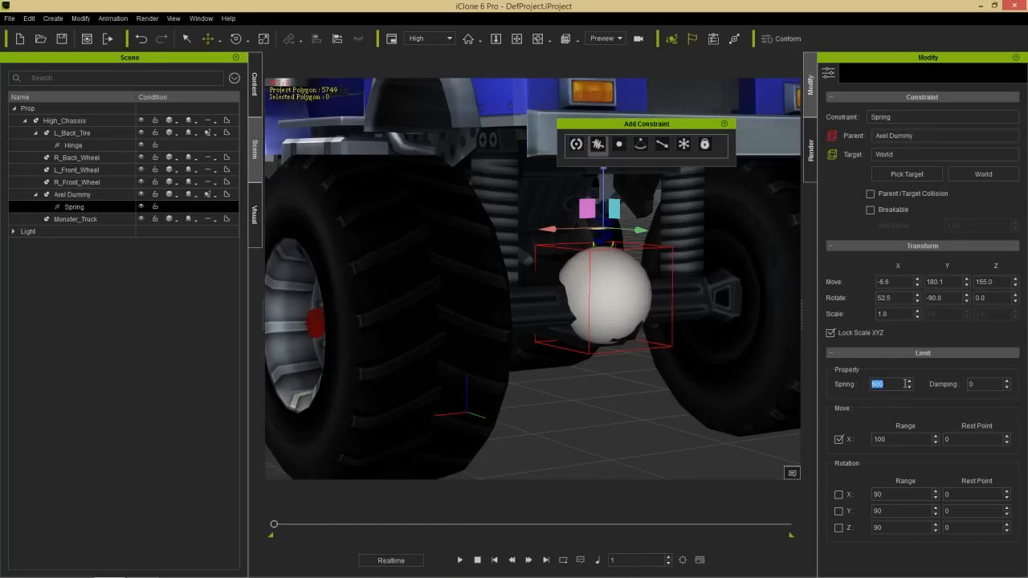
pyautogui.write('250')
pyautogui.click(459, 560)
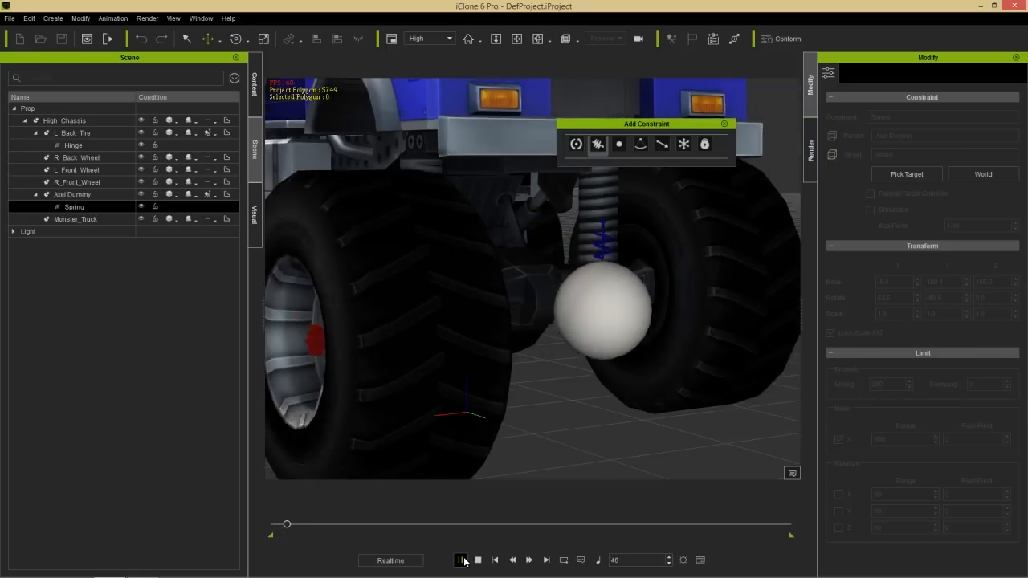
pyautogui.click(478, 559)
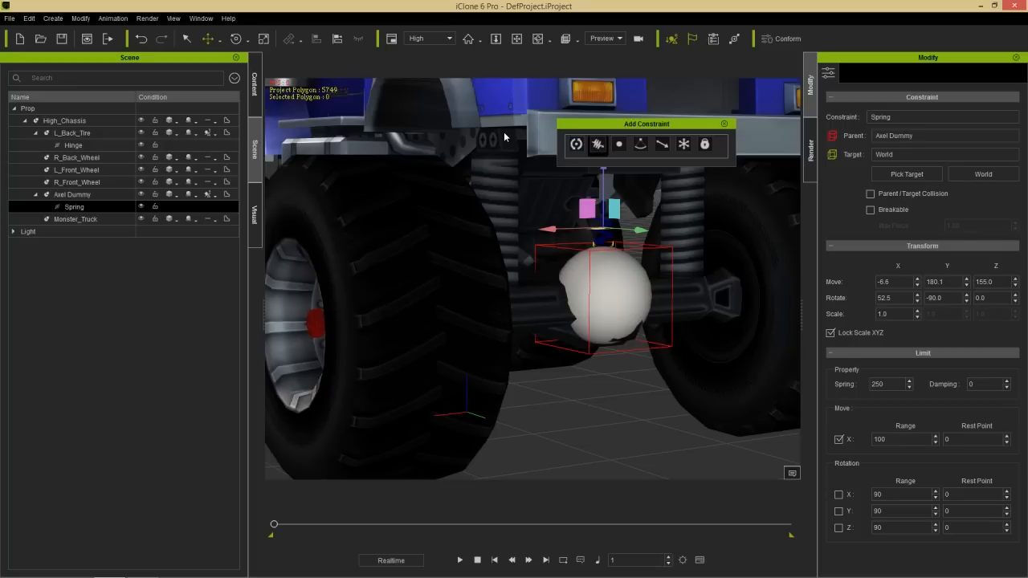
# - Add a second Ball_001 prop from the 3D Blocks library to the scene beside the truck's axle
pyautogui.moveTo(505, 134); pyautogui.dragTo(562, 195, button='middle')
pyautogui.scroll(-3, 584, 273)
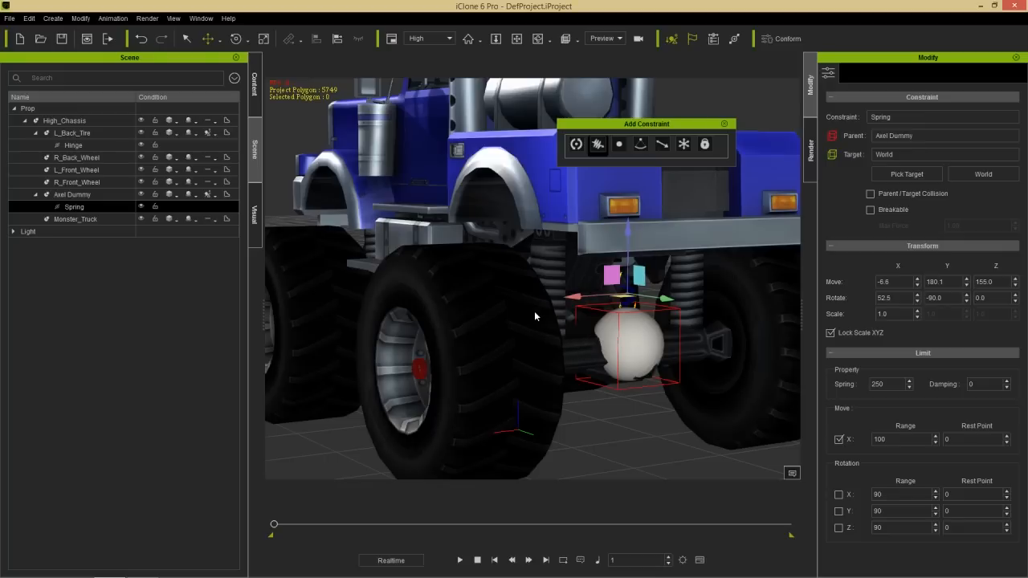
pyautogui.moveTo(478, 336); pyautogui.dragTo(447, 352, button='right')
pyautogui.click(255, 97)
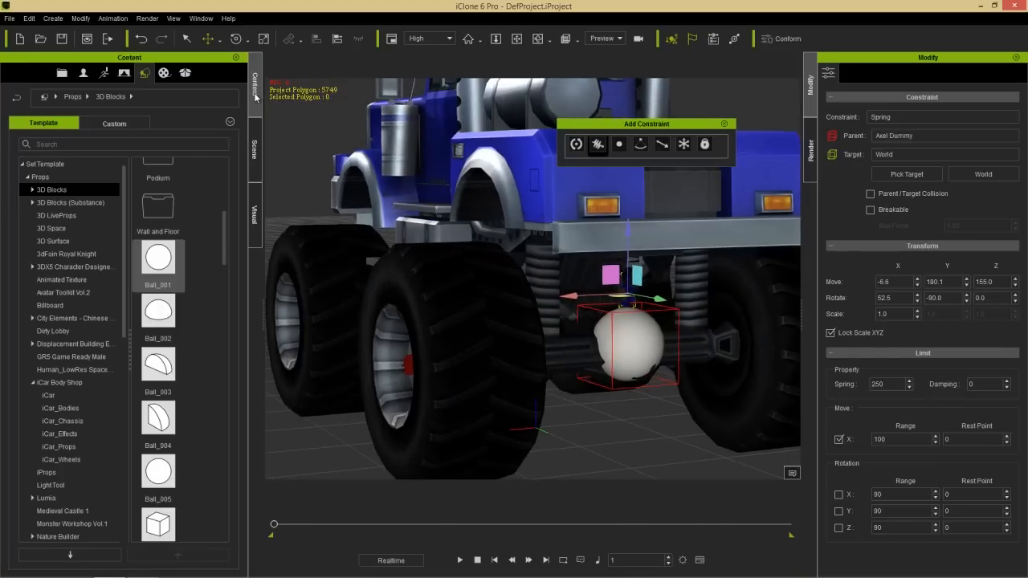
pyautogui.moveTo(163, 265); pyautogui.dragTo(628, 425)
# - Align the new Ball_001 to the center of High_Chassis on the X, Y and Z axes
pyautogui.moveTo(691, 407); pyautogui.dragTo(590, 409, button='right')
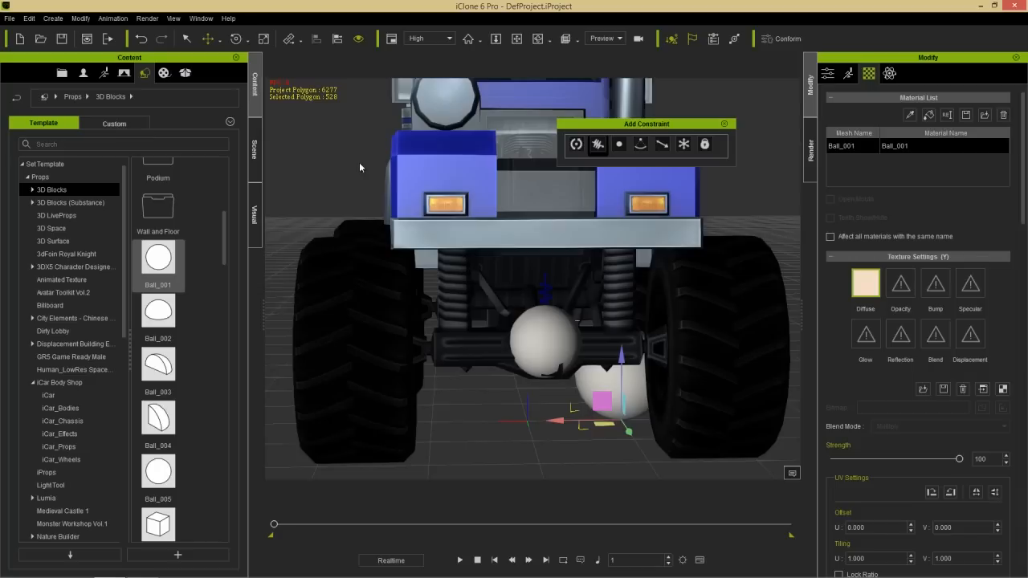
pyautogui.click(254, 148)
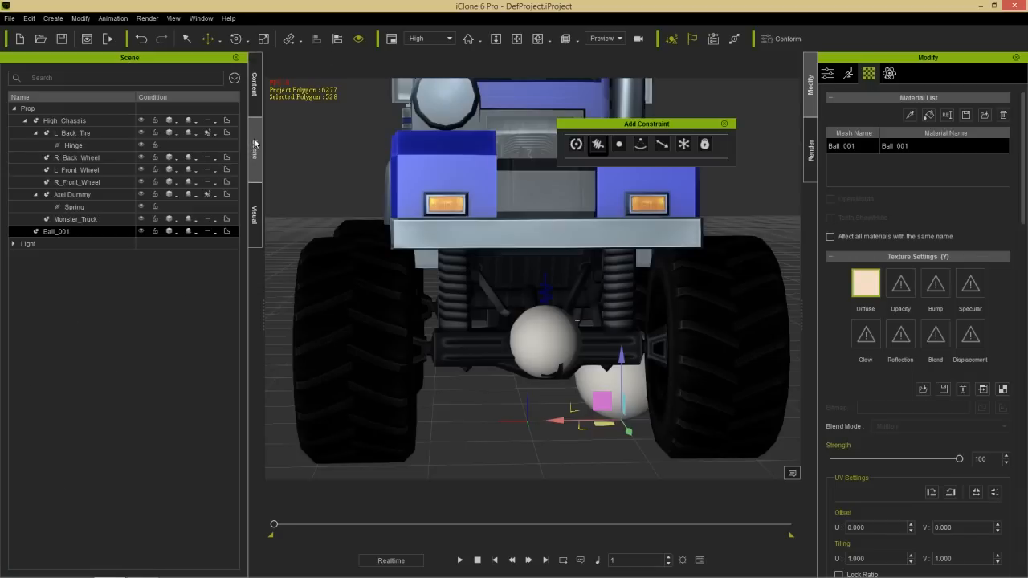
pyautogui.click(337, 39)
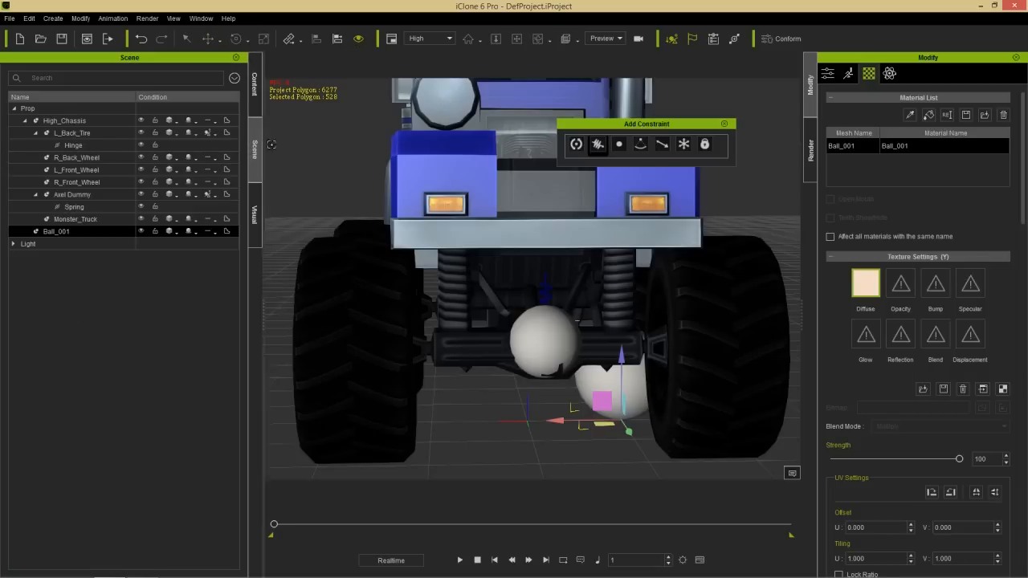
pyautogui.click(71, 121)
pyautogui.click(687, 361)
pyautogui.click(725, 361)
pyautogui.click(759, 362)
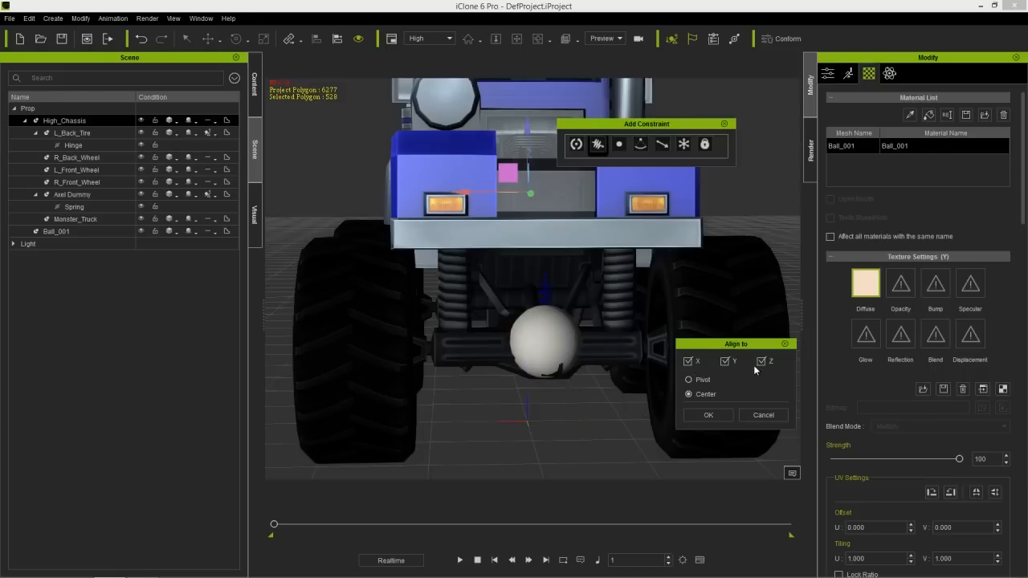
pyautogui.click(709, 414)
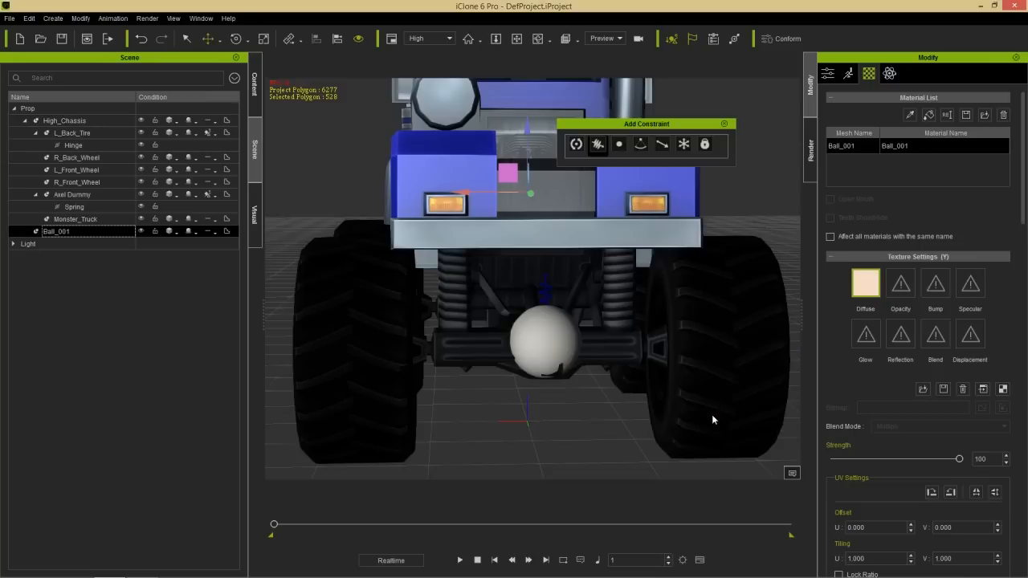
# - Rename the new Ball_001 prop in the scene as Body Dummy
pyautogui.click(78, 230)
pyautogui.click(79, 232)
pyautogui.write('Truck Dum')
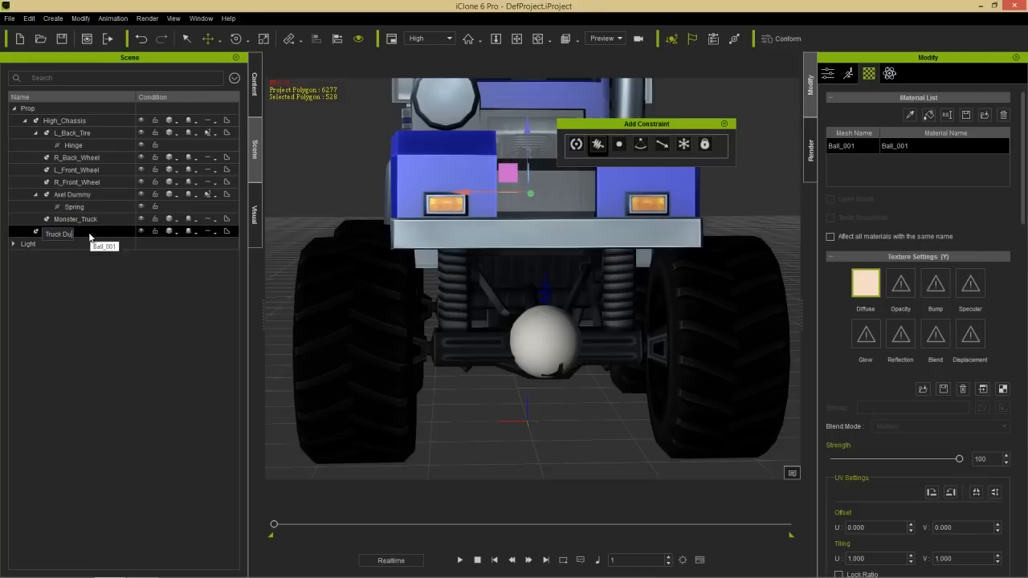
pyautogui.press('BackSpace')
pyautogui.press('BackSpace')
pyautogui.press('BackSpace')
pyautogui.press('BackSpace')
pyautogui.press('BackSpace')
pyautogui.press('BackSpace')
pyautogui.press('BackSpace')
pyautogui.press('BackSpace')
pyautogui.press('BackSpace')
pyautogui.write('Body Dummy')
pyautogui.press('Return')
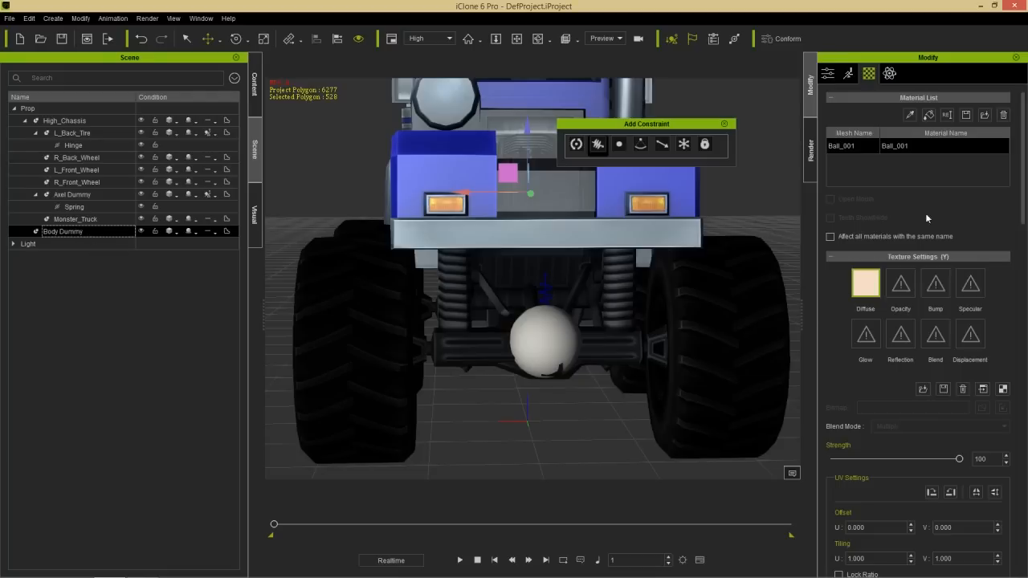
# - Attach Body Dummy to High_Chassis as its parent
pyautogui.click(832, 73)
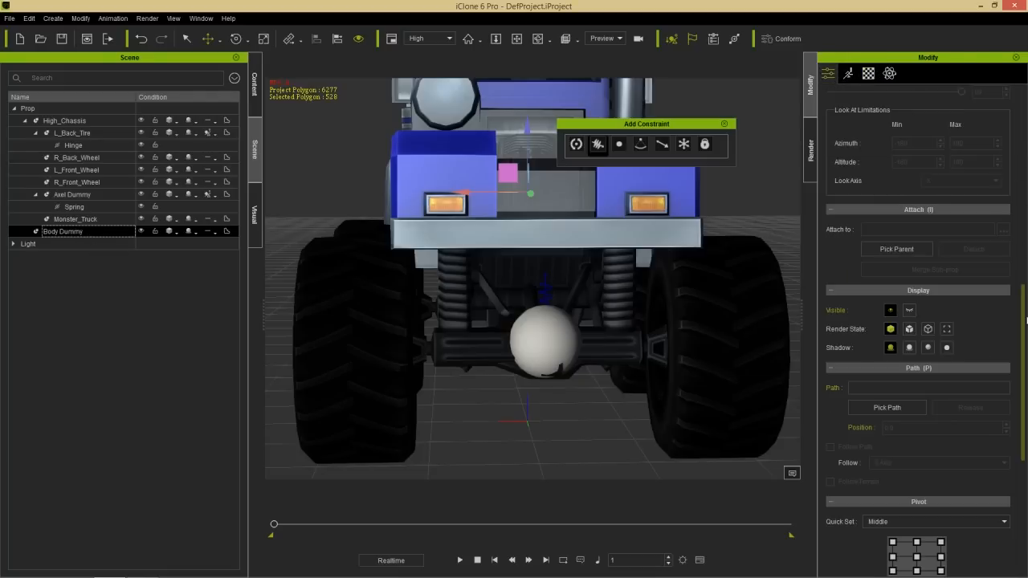
pyautogui.moveTo(1027, 320)
pyautogui.mouseDown()
pyautogui.moveTo(1024, 446)
pyautogui.moveTo(1024, 314)
pyautogui.mouseUp()
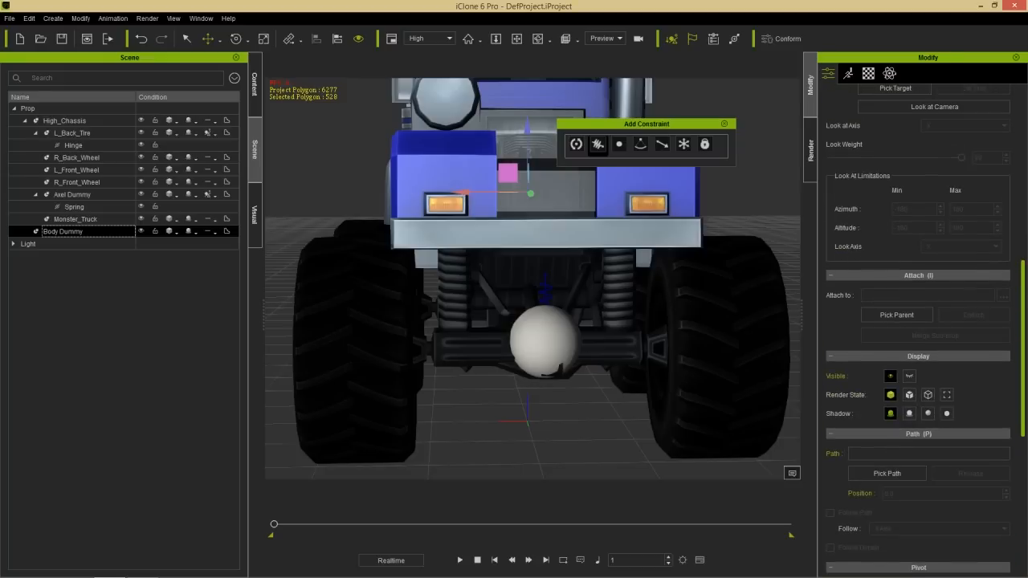
pyautogui.click(897, 315)
pyautogui.click(84, 121)
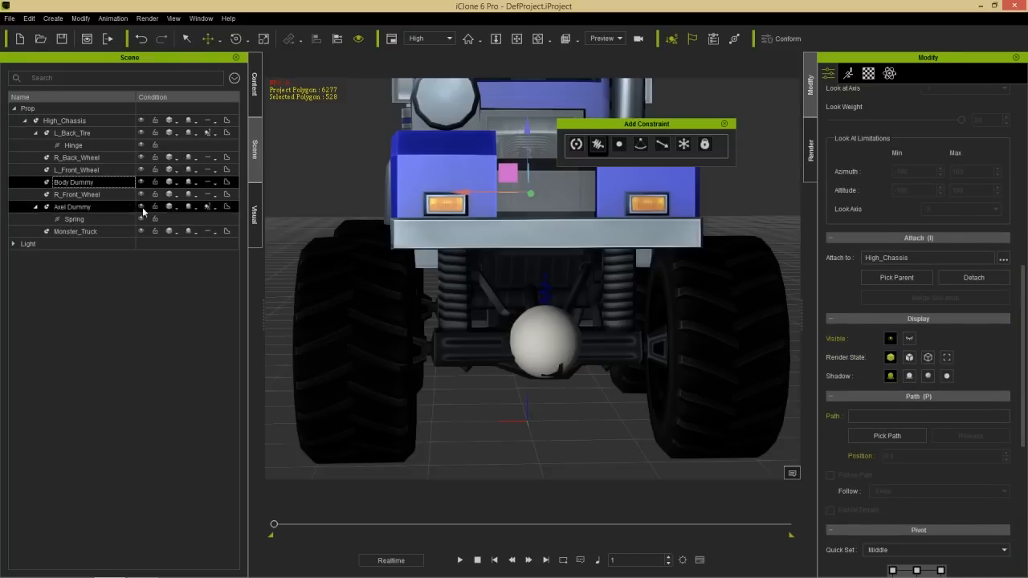
# - Activate physics on Body Dummy as a rigid body
pyautogui.moveTo(429, 313); pyautogui.dragTo(553, 291, button='right')
pyautogui.click(890, 73)
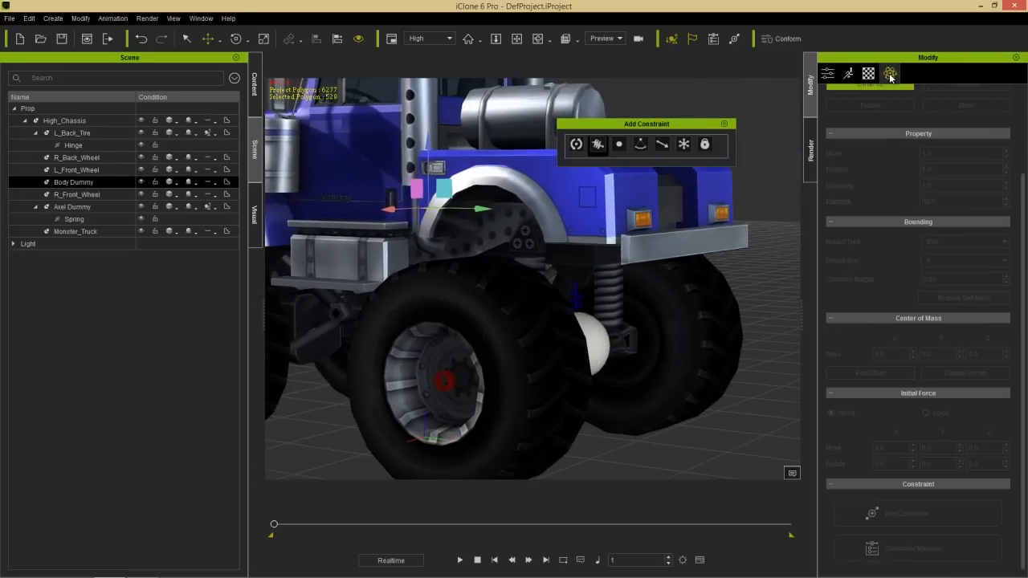
pyautogui.moveTo(1024, 218); pyautogui.dragTo(1023, 185)
pyautogui.click(855, 118)
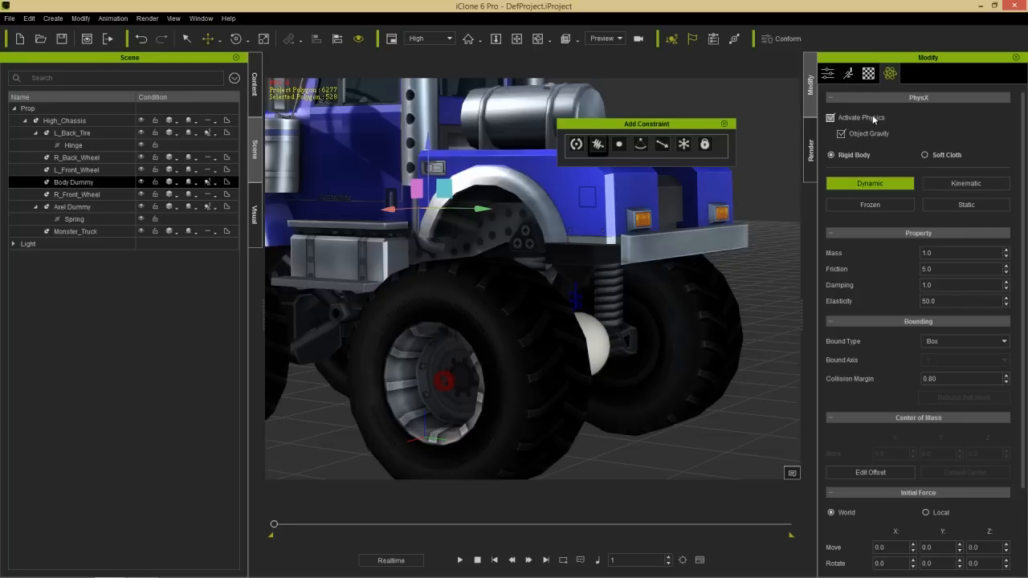
# - Set Body Dummy's rigid body type to Kinematic and play the simulation to test the truck
pyautogui.click(950, 183)
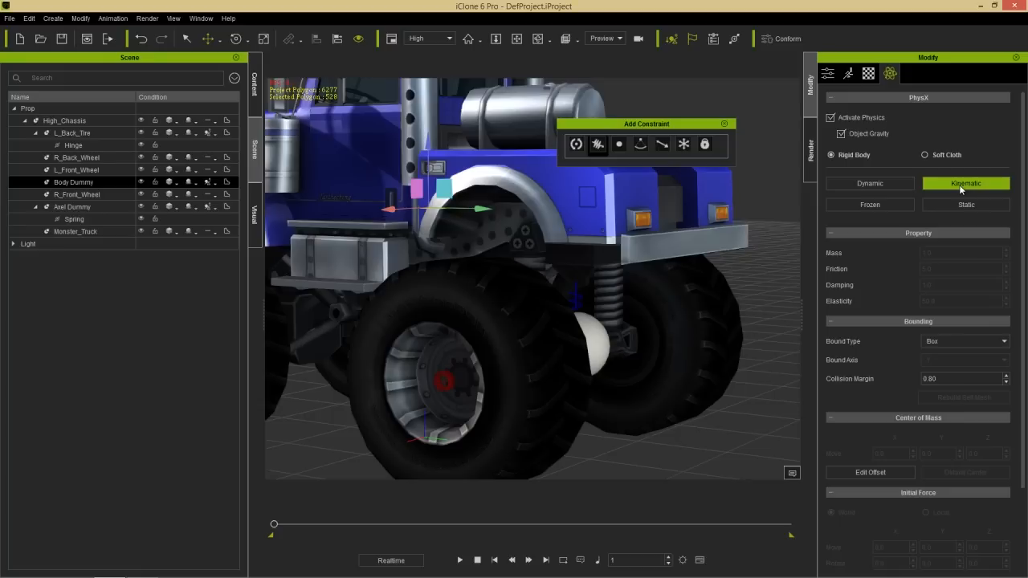
pyautogui.moveTo(658, 269); pyautogui.dragTo(563, 324, button='right')
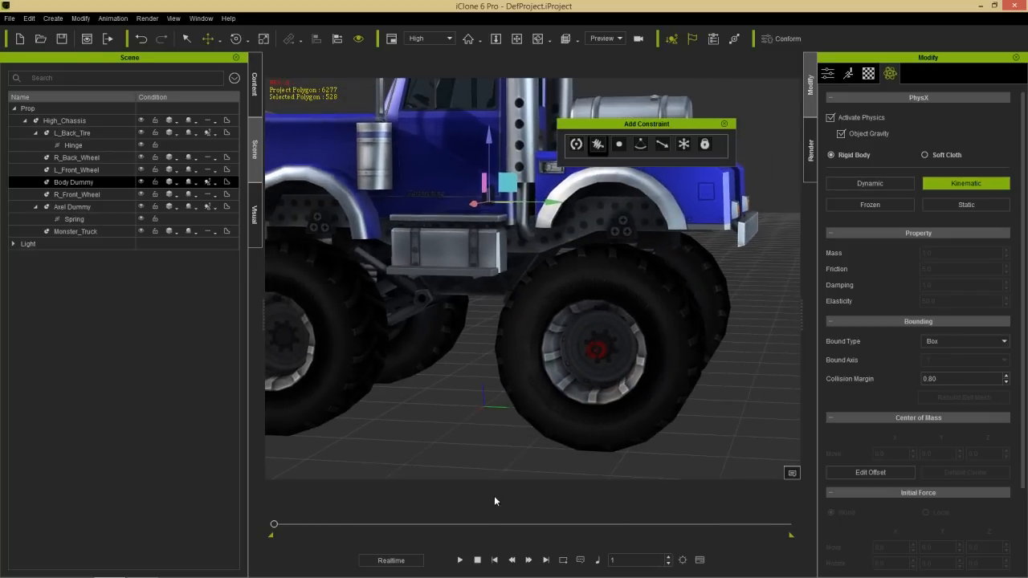
pyautogui.click(459, 560)
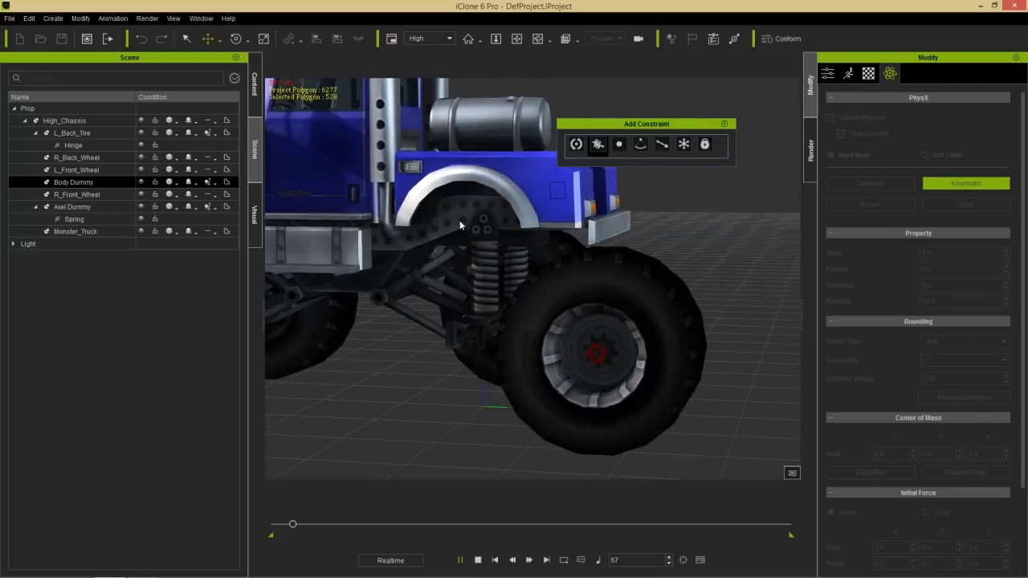
pyautogui.click(477, 560)
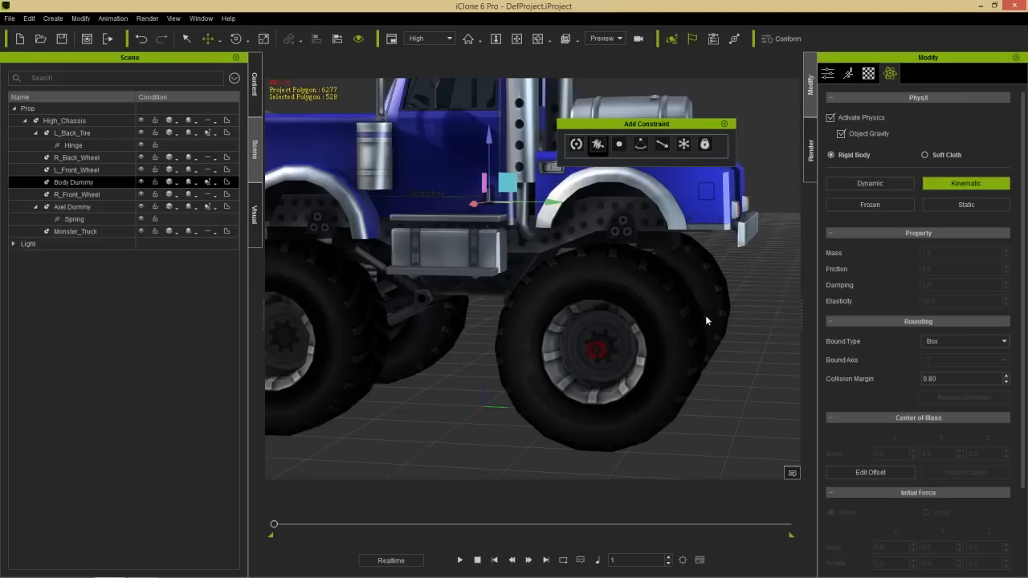
# - Try to pick Body Dummy from the scene list as the target of Axel Dummy's Spring constraint
pyautogui.moveTo(741, 305); pyautogui.dragTo(535, 325, button='right')
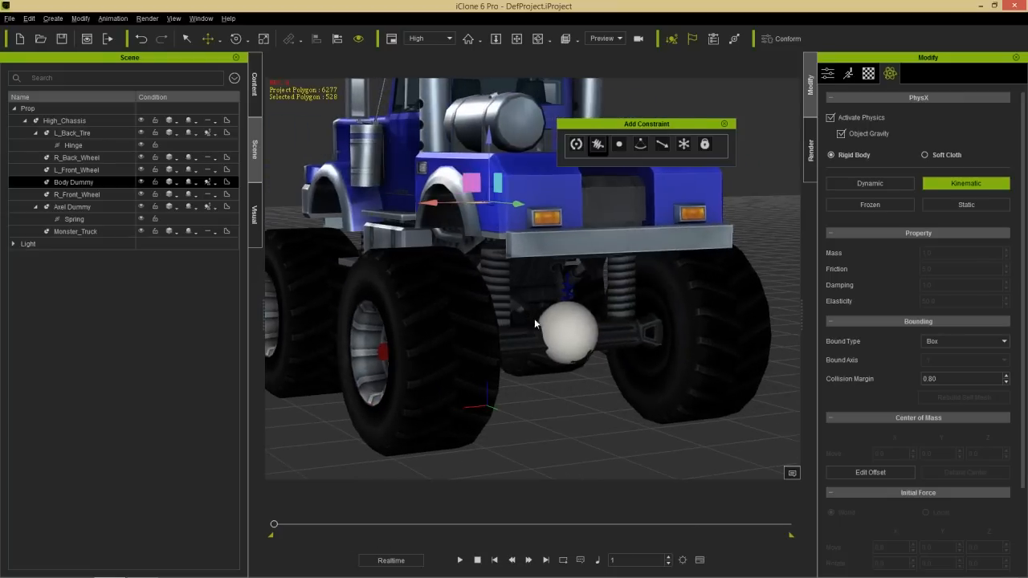
pyautogui.click(571, 295)
pyautogui.click(88, 209)
pyautogui.click(82, 219)
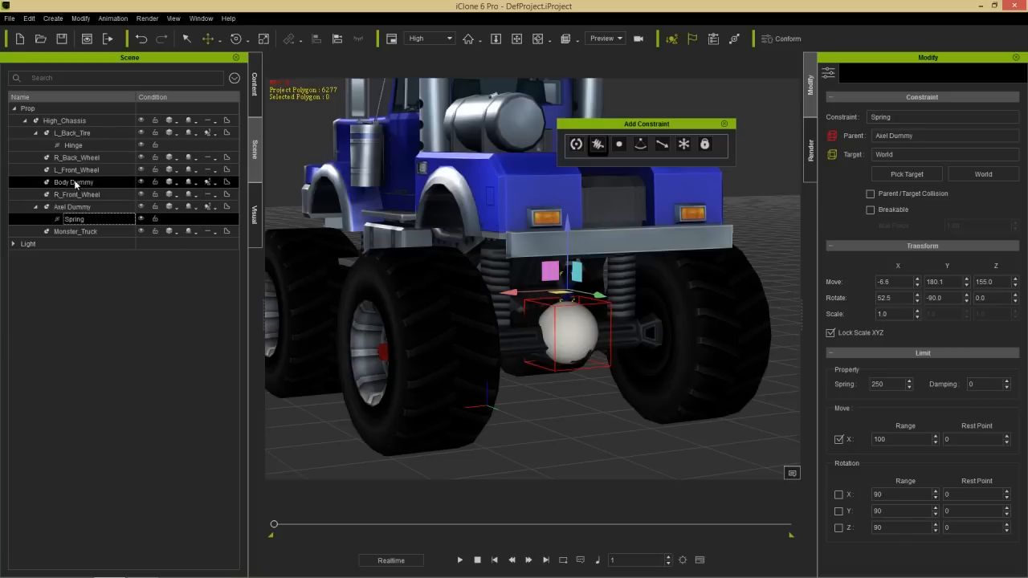
pyautogui.click(906, 173)
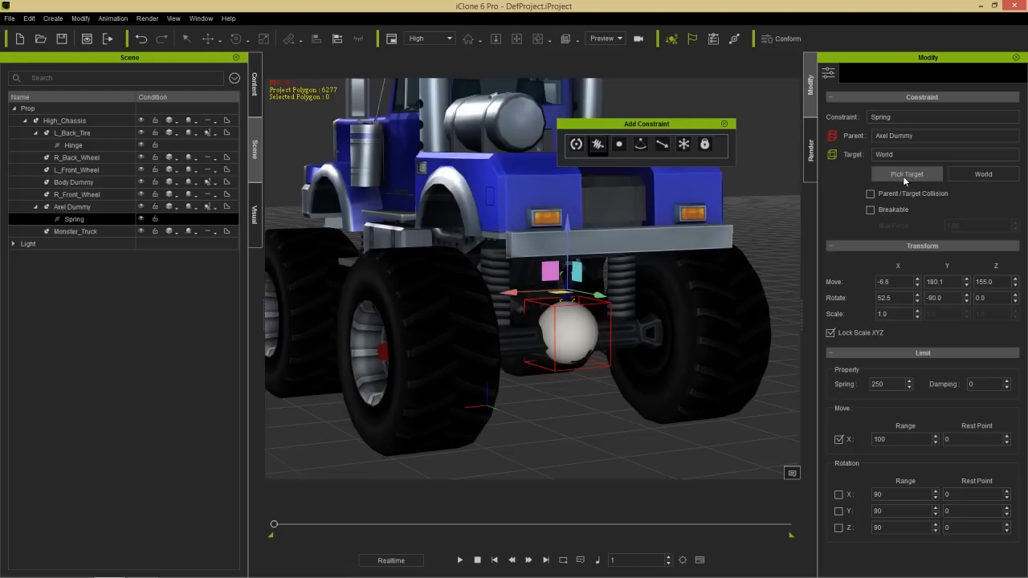
pyautogui.click(71, 183)
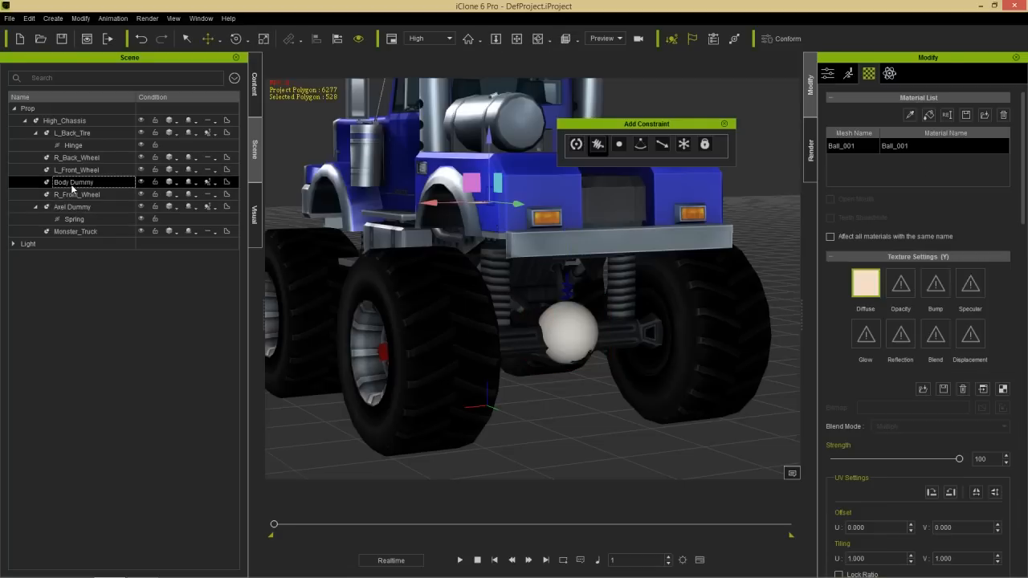
# - Move Body Dummy out behind the truck along the Y axis and pick it as the Spring constraint's target
pyautogui.click(81, 219)
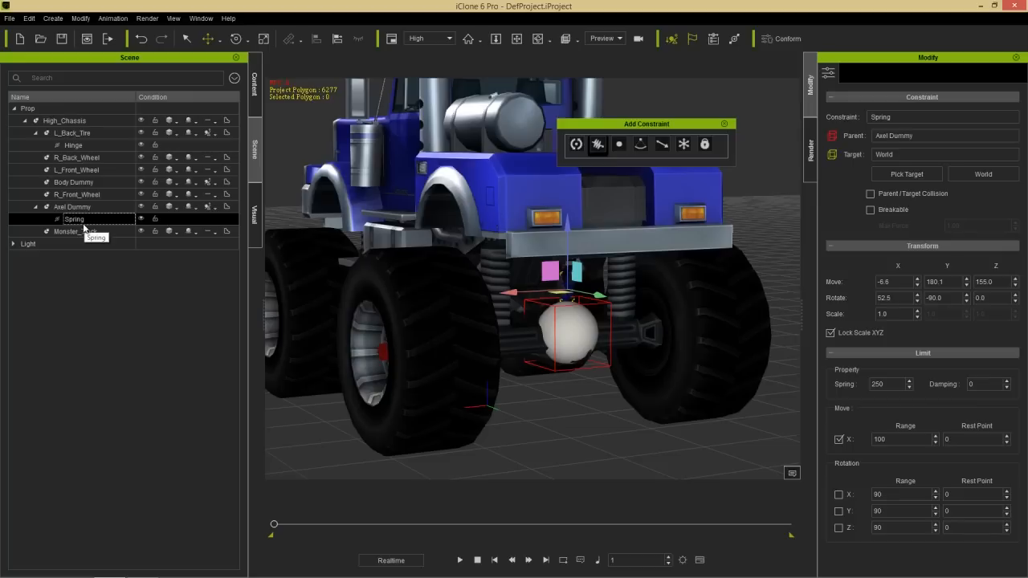
pyautogui.click(74, 182)
pyautogui.moveTo(514, 206); pyautogui.dragTo(634, 215)
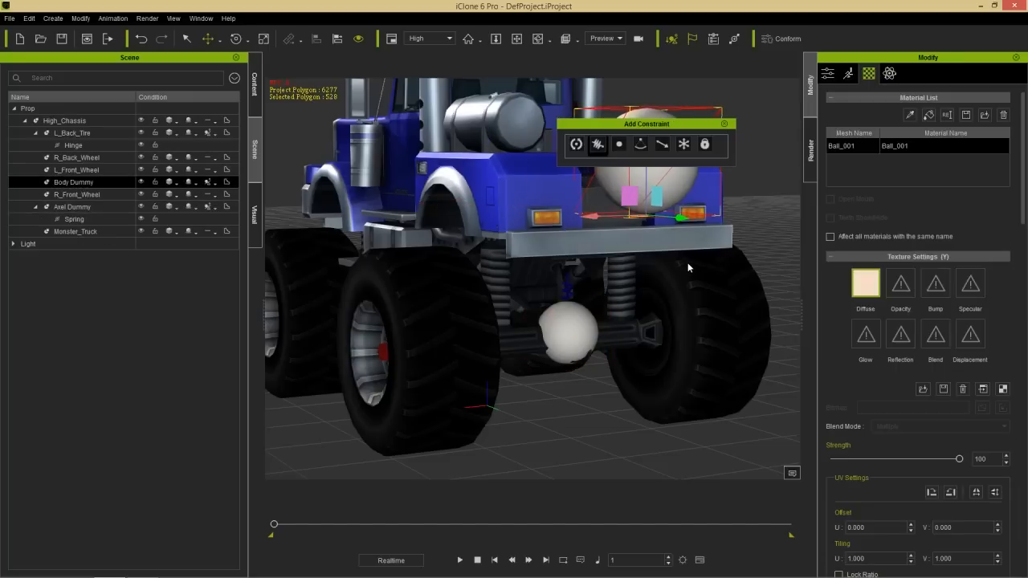
pyautogui.click(80, 218)
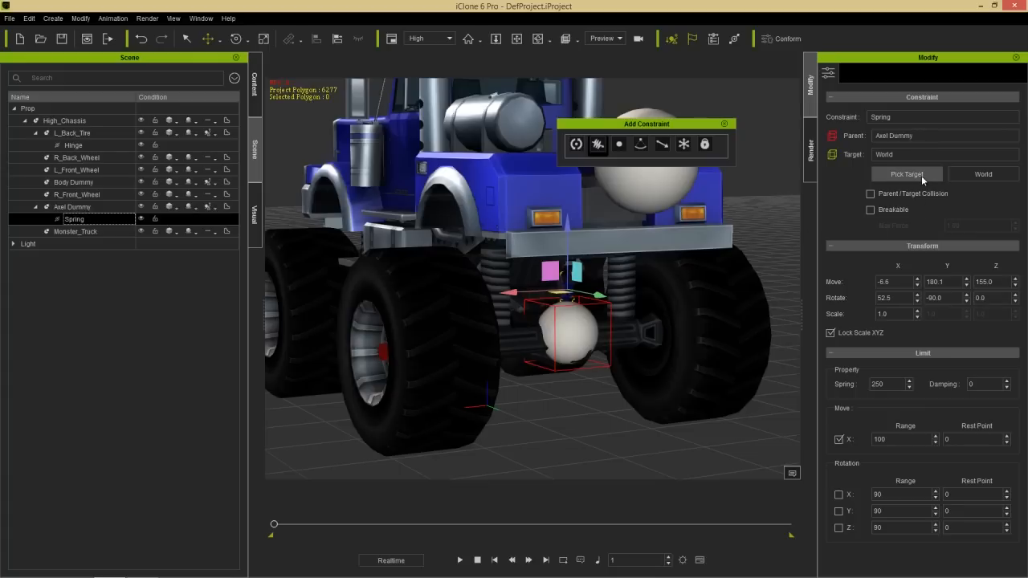
pyautogui.click(922, 180)
pyautogui.click(656, 179)
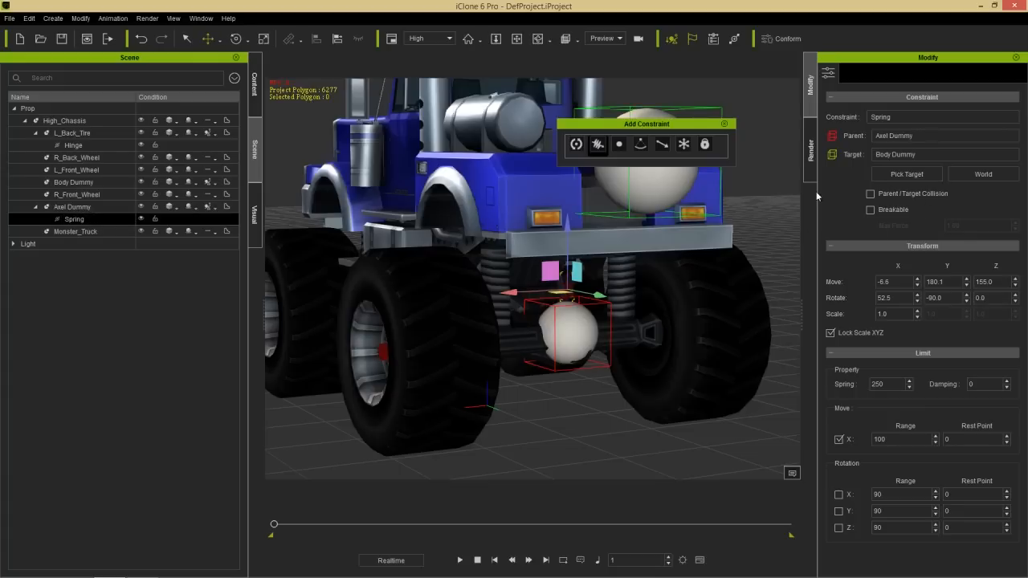
# - Move Body Dummy back along the Y axis into the middle of the chassis
pyautogui.moveTo(477, 342); pyautogui.dragTo(666, 362, button='middle')
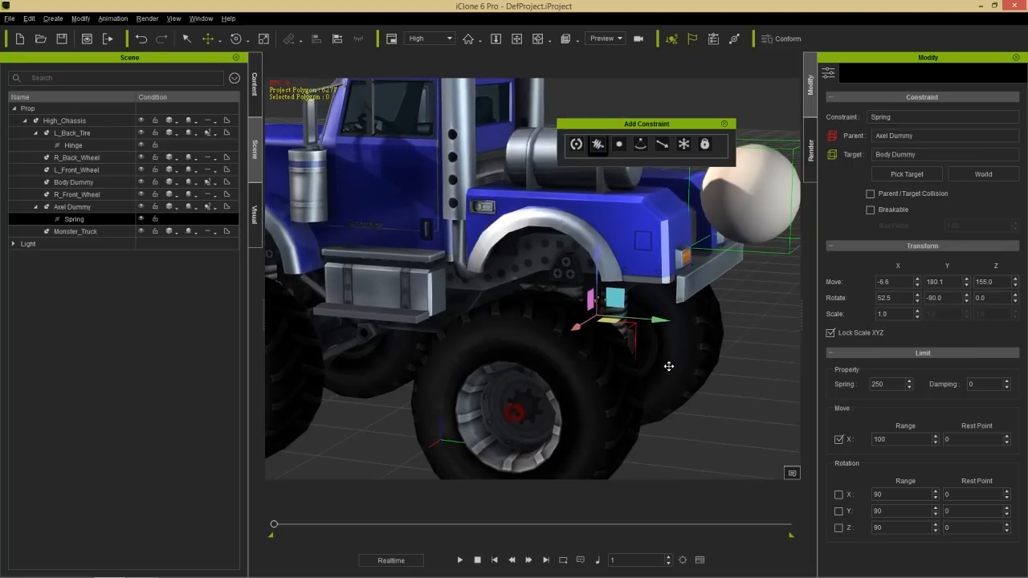
pyautogui.click(741, 211)
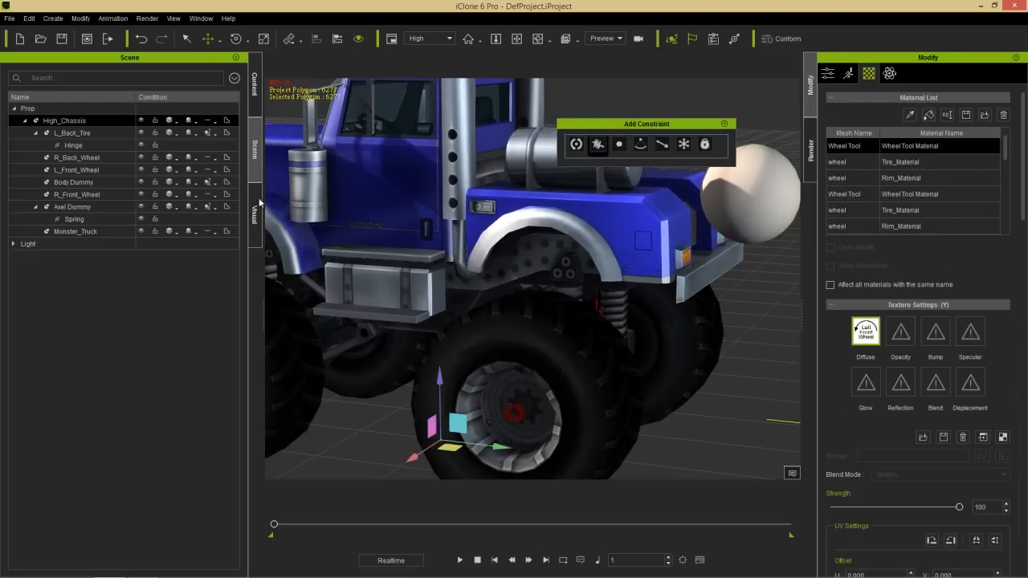
pyautogui.click(74, 183)
pyautogui.moveTo(598, 345); pyautogui.dragTo(551, 374, button='middle')
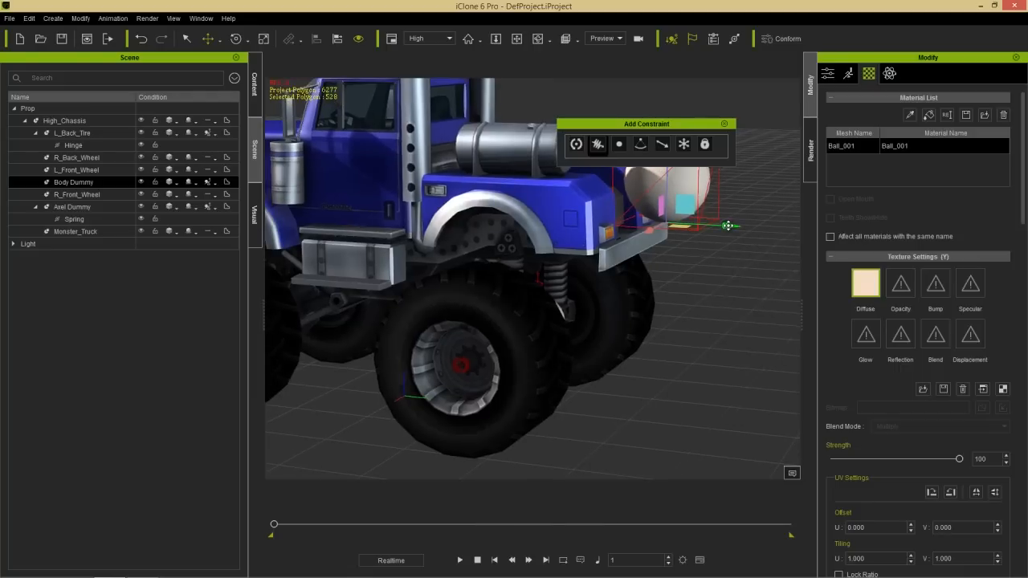
pyautogui.moveTo(728, 225); pyautogui.dragTo(444, 228)
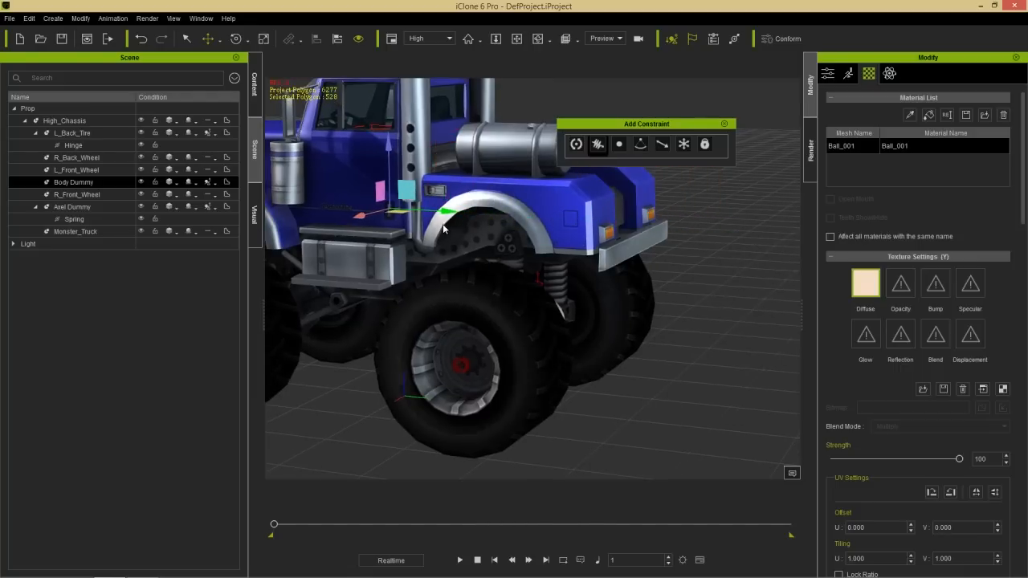
# - Play the simulation twice to check how the truck, wheel and sprung axle dummy move together
pyautogui.moveTo(504, 327); pyautogui.dragTo(576, 383, button='middle')
pyautogui.moveTo(476, 309); pyautogui.dragTo(607, 323, button='middle')
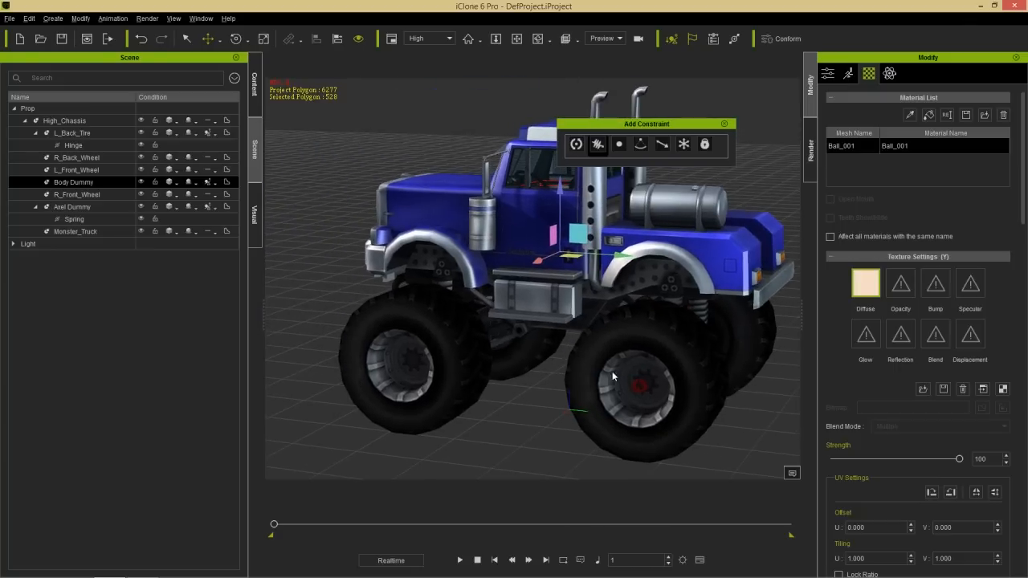
pyautogui.scroll(-1, 541, 367)
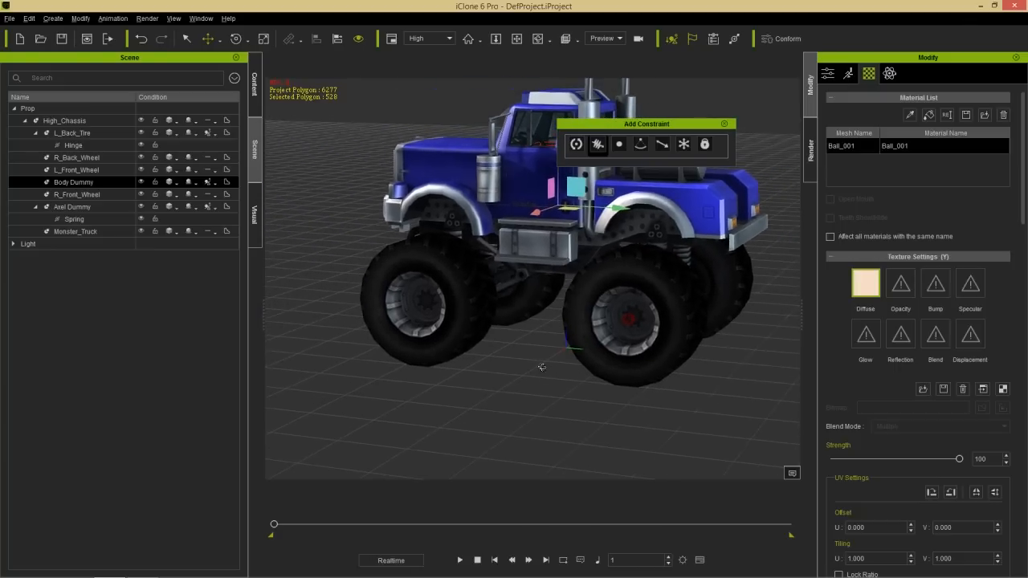
pyautogui.moveTo(541, 367); pyautogui.dragTo(567, 370, button='right')
pyautogui.click(463, 559)
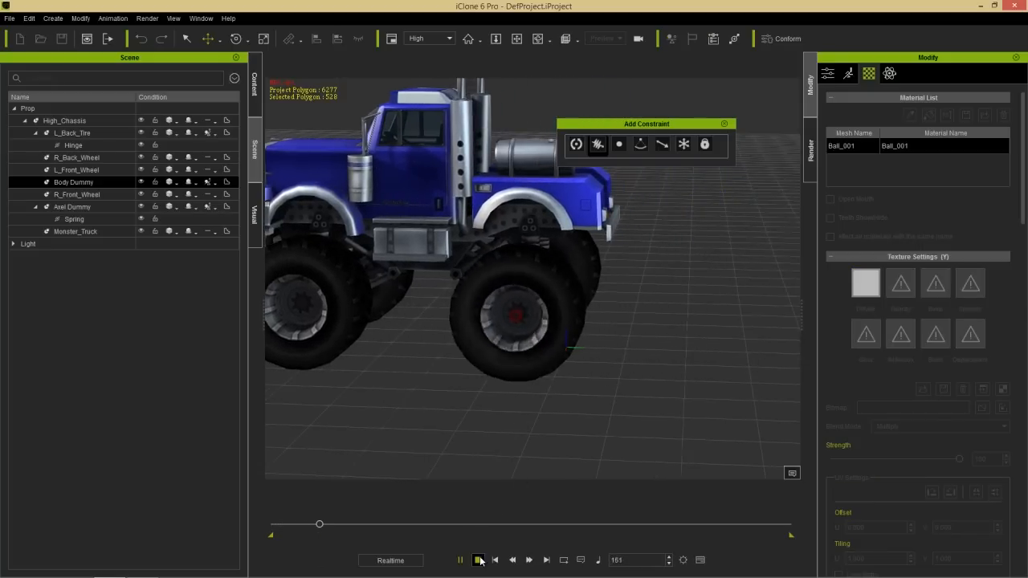
pyautogui.click(477, 559)
pyautogui.click(461, 560)
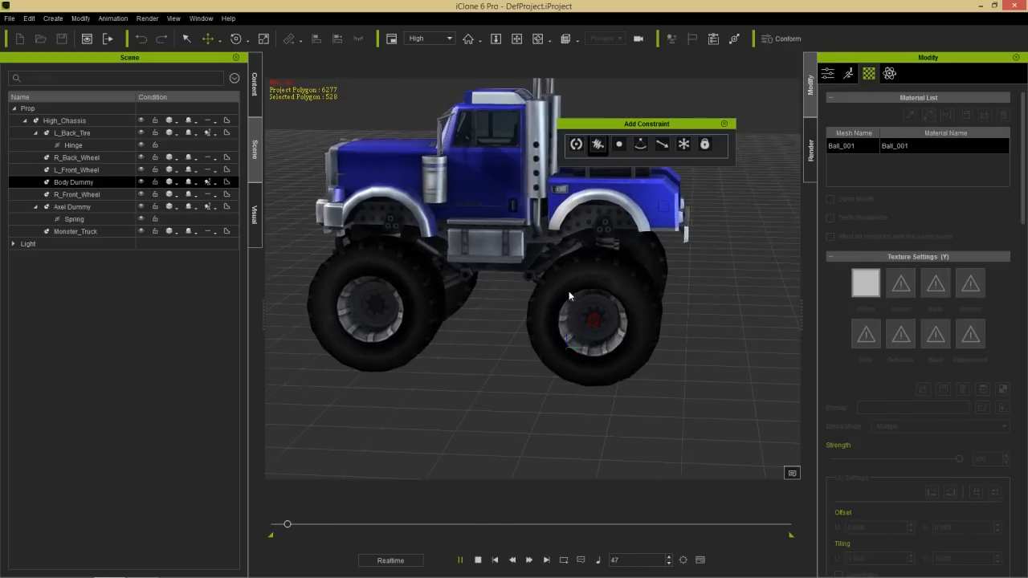
pyautogui.click(479, 559)
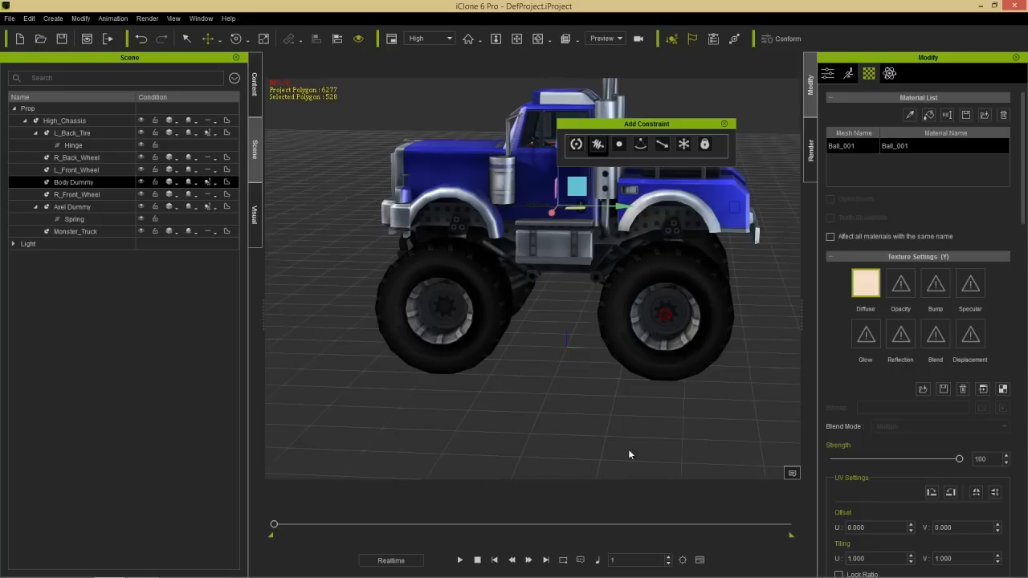
# - Show High_Chassis in the timeline and delete its Transform key near frame 100
pyautogui.click(523, 163)
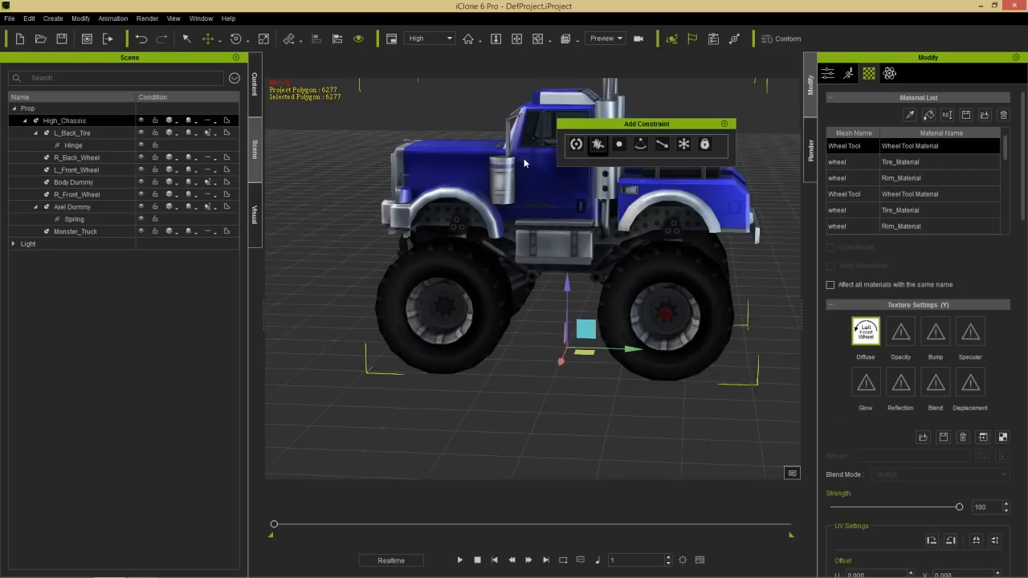
pyautogui.press('F3')
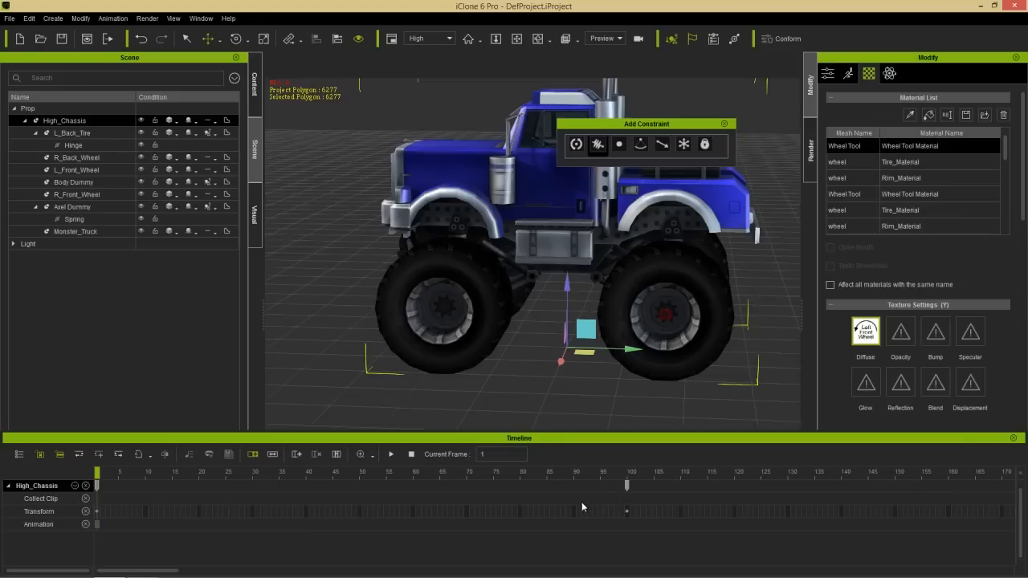
pyautogui.scroll(-5, 586, 493)
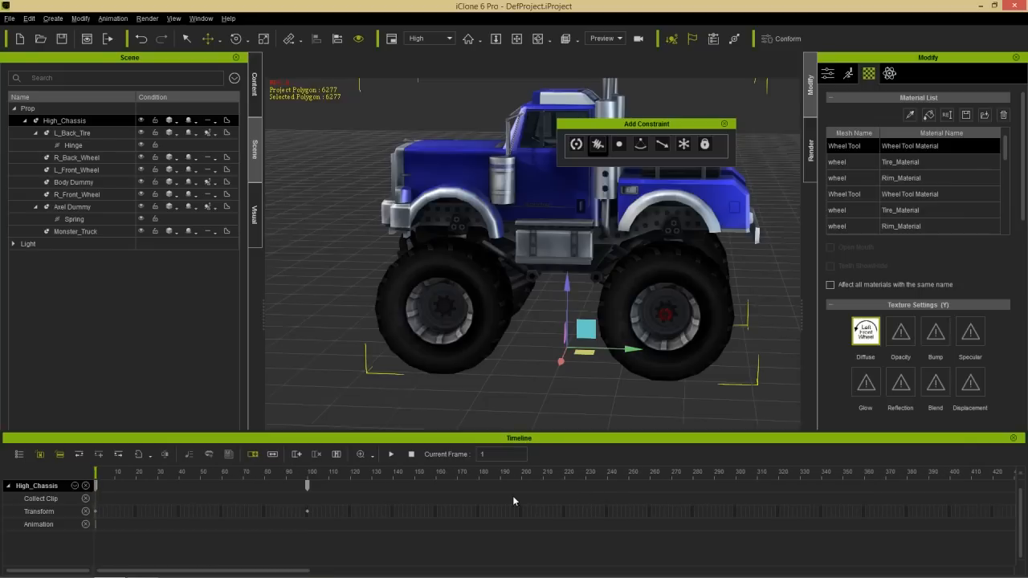
pyautogui.scroll(-2, 494, 499)
pyautogui.moveTo(446, 473); pyautogui.dragTo(495, 479)
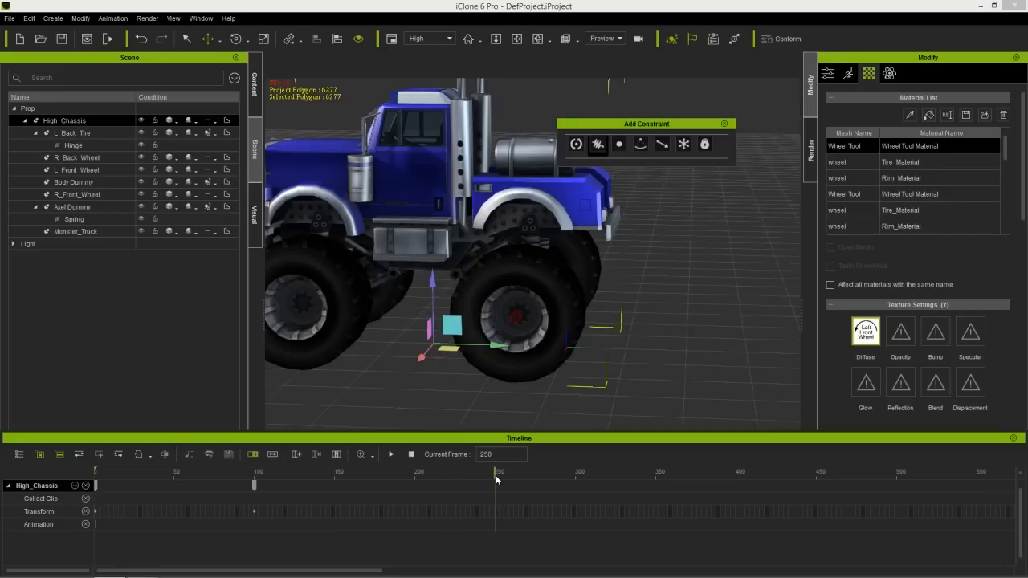
pyautogui.click(255, 510)
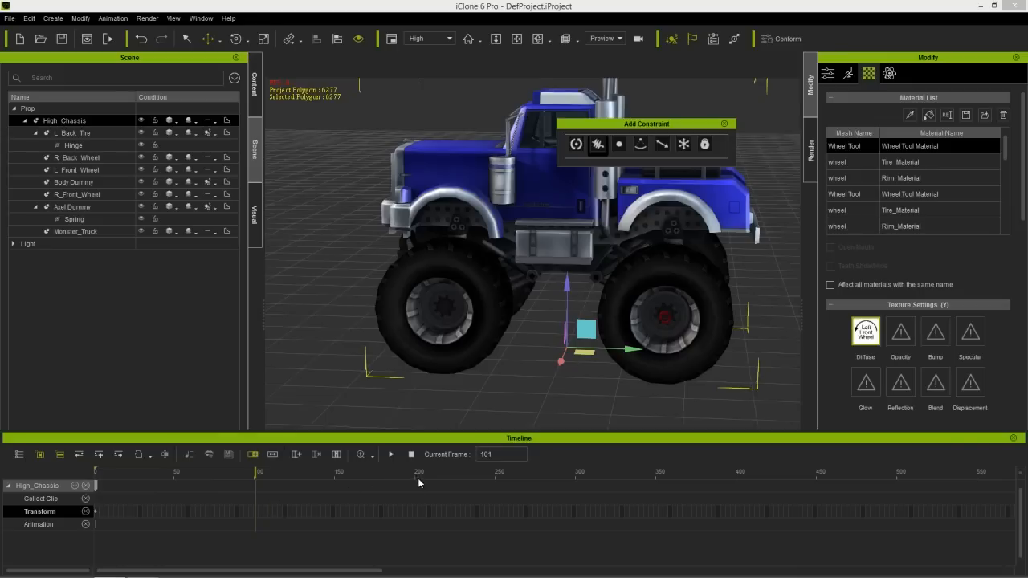
# - At frame 250, move High_Chassis forward along the Y axis to key a longer drive
pyautogui.doubleClick(499, 454)
pyautogui.write('250')
pyautogui.press('Return')
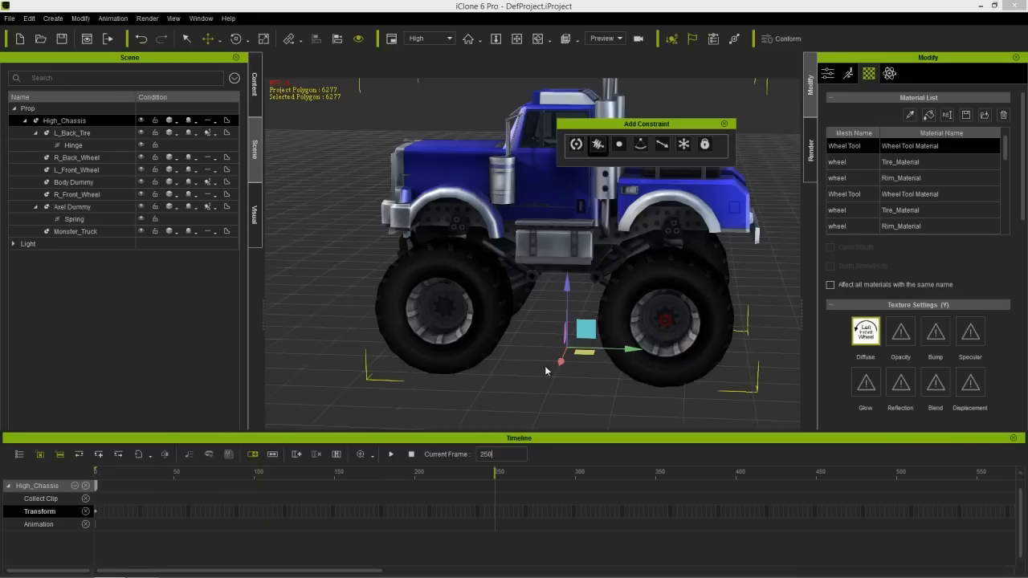
pyautogui.moveTo(546, 262); pyautogui.dragTo(556, 392, button='right')
pyautogui.moveTo(439, 298); pyautogui.dragTo(550, 277, button='middle')
pyautogui.moveTo(550, 277); pyautogui.dragTo(556, 363, button='right')
pyautogui.moveTo(537, 251); pyautogui.dragTo(540, 346, button='right')
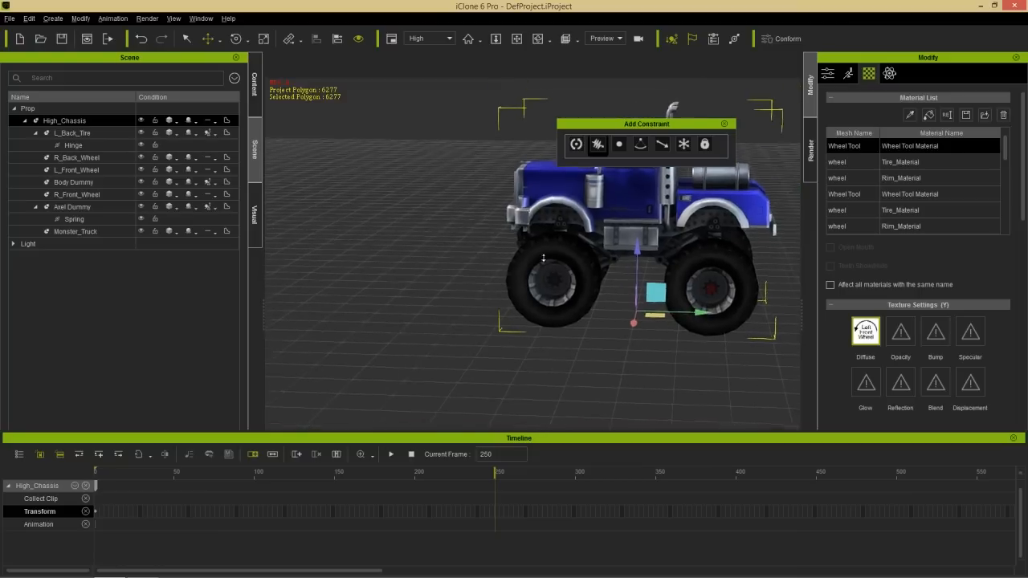
pyautogui.keyDown('alt'); pyautogui.moveTo(539, 350); pyautogui.dragTo(584, 316); pyautogui.keyUp('alt')
pyautogui.moveTo(573, 273); pyautogui.dragTo(574, 341, button='right')
pyautogui.moveTo(530, 317); pyautogui.dragTo(601, 340, button='middle')
pyautogui.keyDown('alt'); pyautogui.moveTo(601, 340); pyautogui.dragTo(610, 310); pyautogui.keyUp('alt')
pyautogui.moveTo(732, 326); pyautogui.dragTo(440, 336)
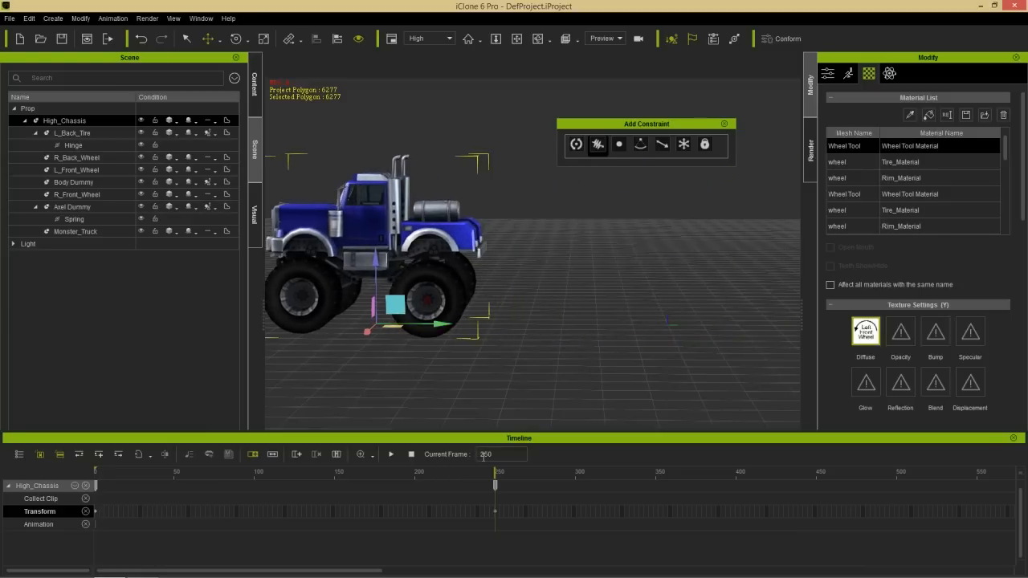
# - Play the truck's drive animation to check it and close the timeline
pyautogui.click(391, 454)
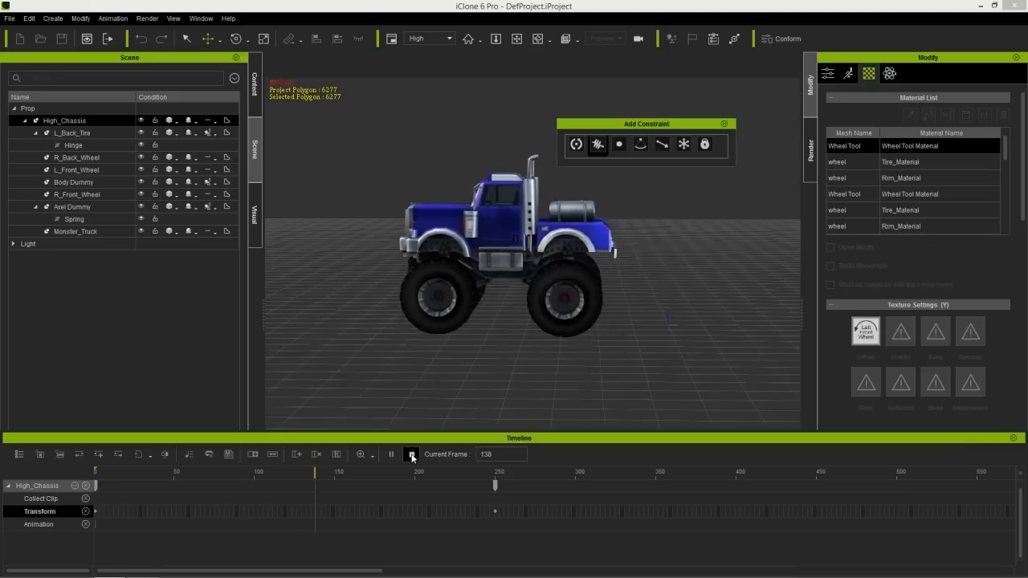
pyautogui.click(412, 455)
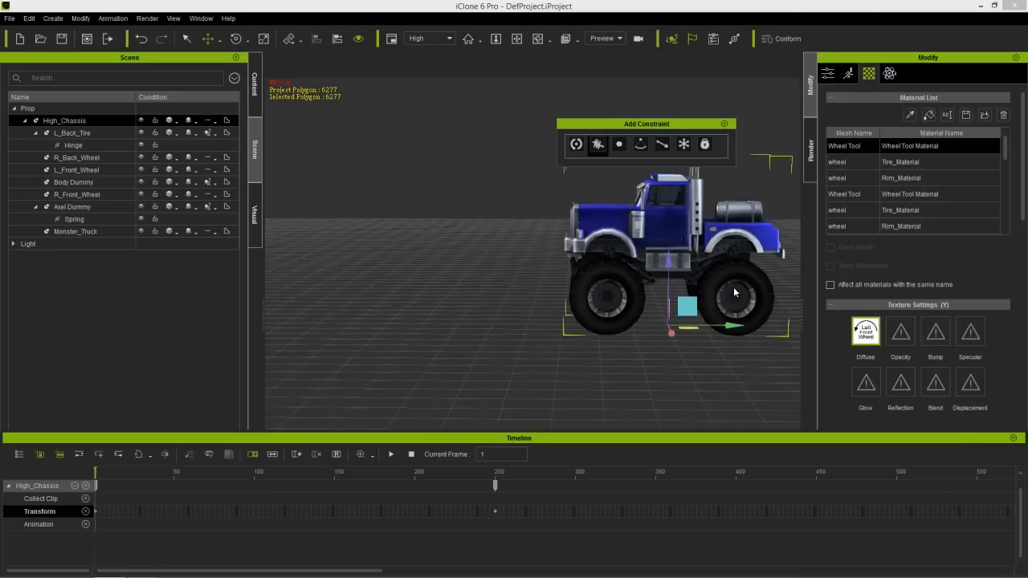
pyautogui.click(1012, 438)
# - Add an Arc_003 prop from the 3D Blocks Arc templates on the ground beneath the truck
pyautogui.moveTo(708, 372); pyautogui.dragTo(599, 397, button='middle')
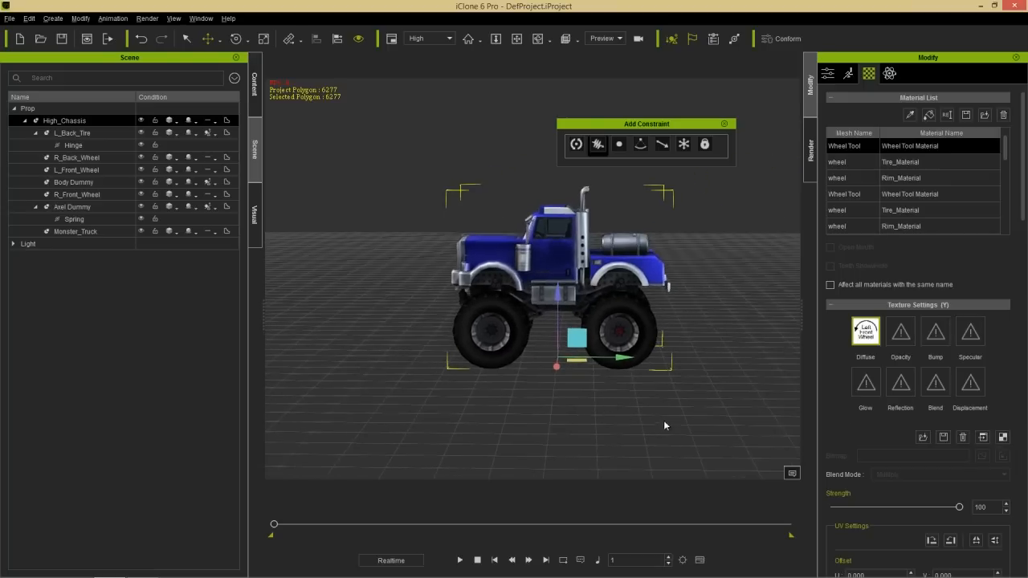
pyautogui.moveTo(660, 421); pyautogui.dragTo(665, 395, button='right')
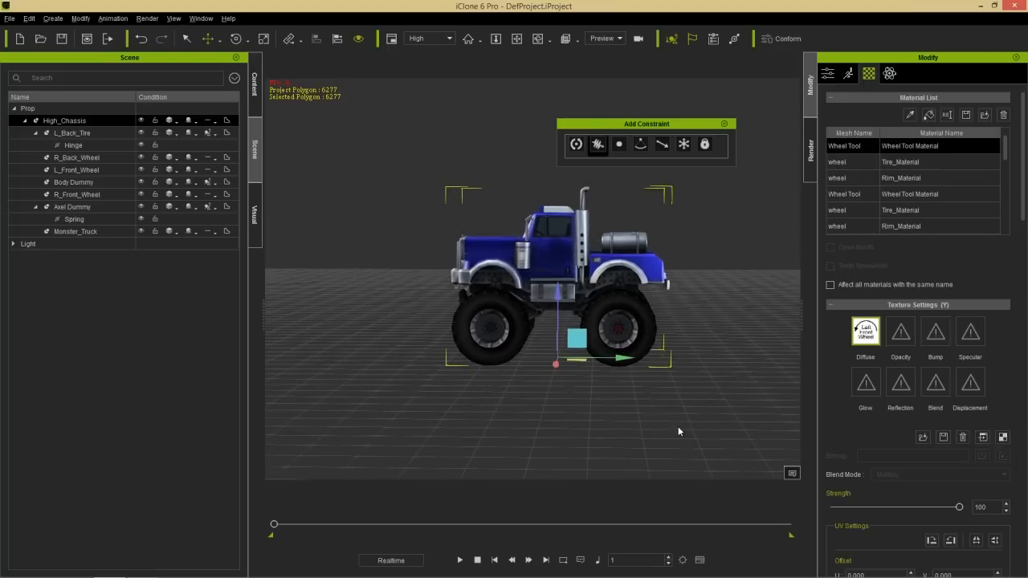
pyautogui.scroll(3, 613, 207)
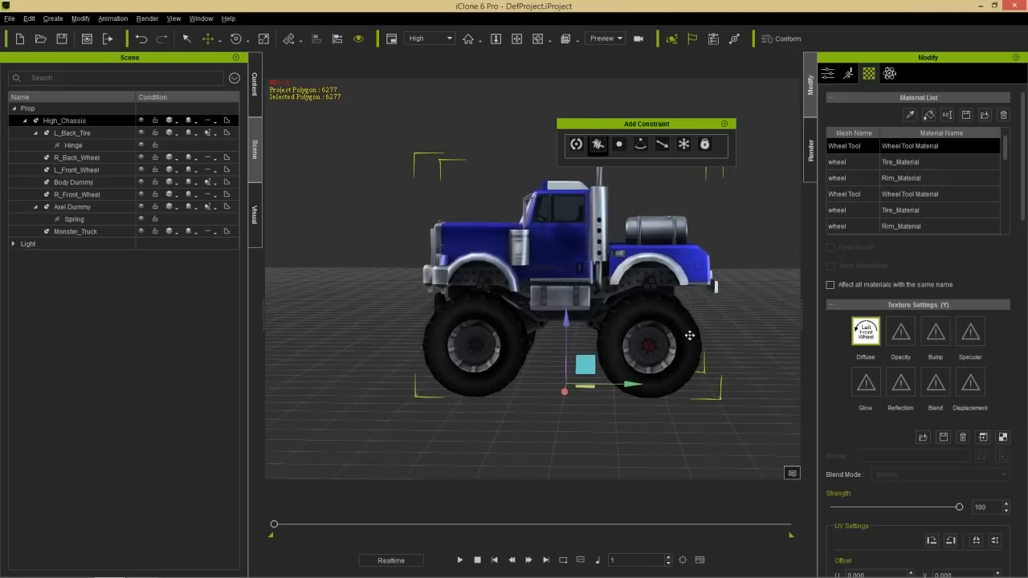
pyautogui.moveTo(722, 403); pyautogui.dragTo(688, 376, button='middle')
pyautogui.scroll(4, 625, 168)
pyautogui.moveTo(503, 259); pyautogui.dragTo(529, 275, button='right')
pyautogui.click(258, 88)
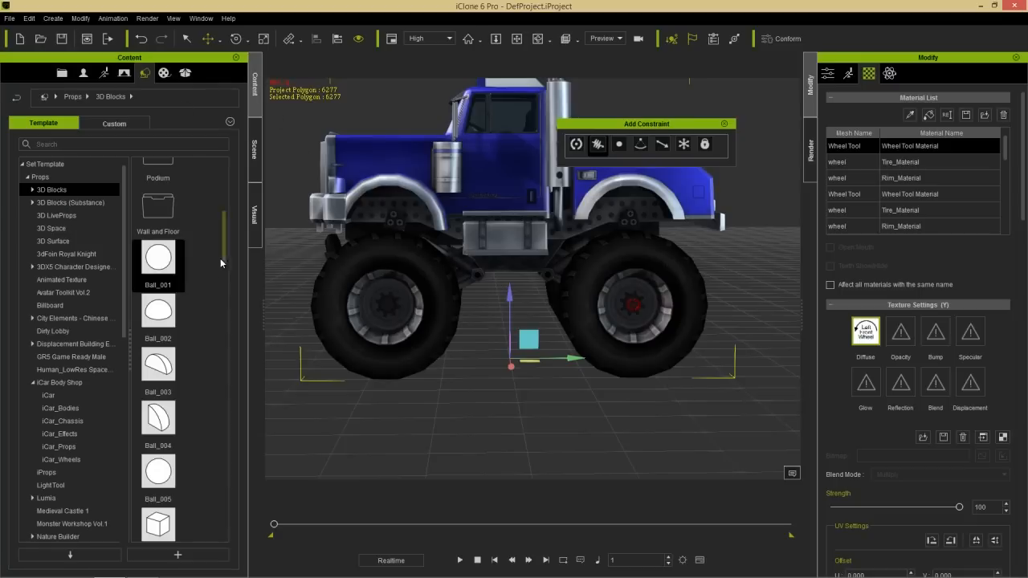
pyautogui.doubleClick(69, 191)
pyautogui.click(56, 204)
pyautogui.moveTo(223, 315); pyautogui.dragTo(217, 220)
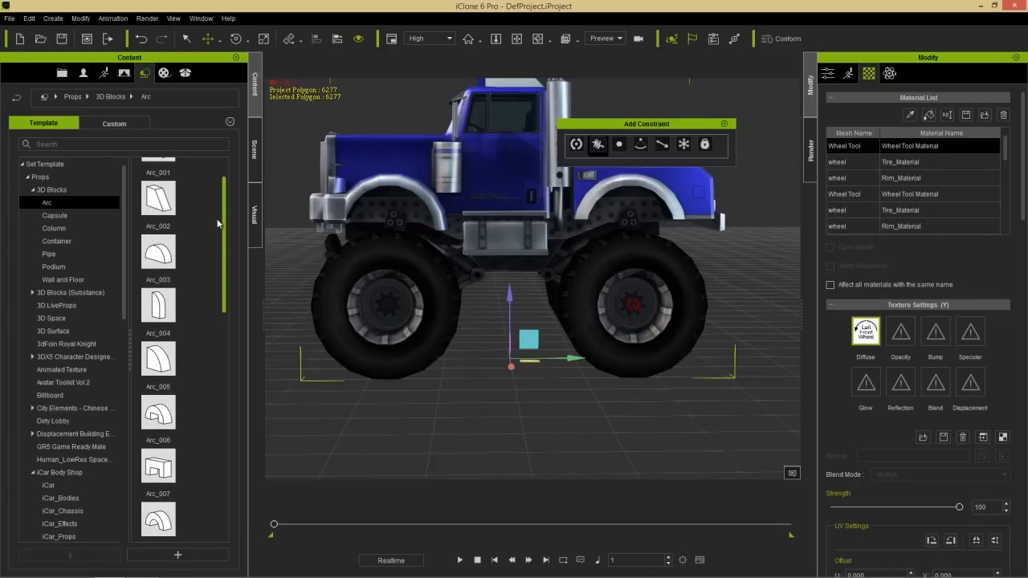
pyautogui.moveTo(158, 254); pyautogui.dragTo(504, 378)
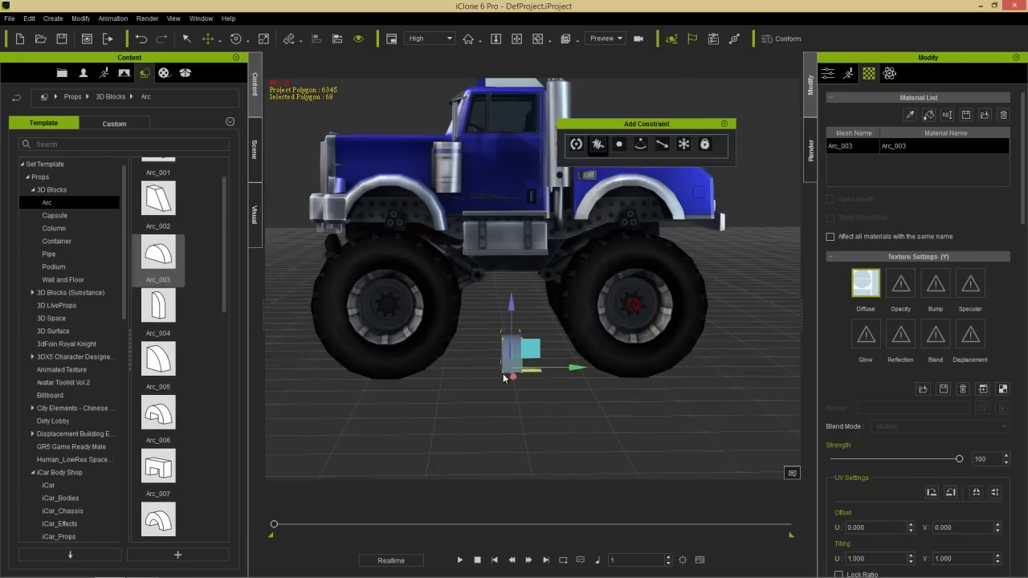
# - Rotate the Arc_003 prop about the Z axis to 270 degrees
pyautogui.moveTo(467, 409); pyautogui.dragTo(588, 422, button='right')
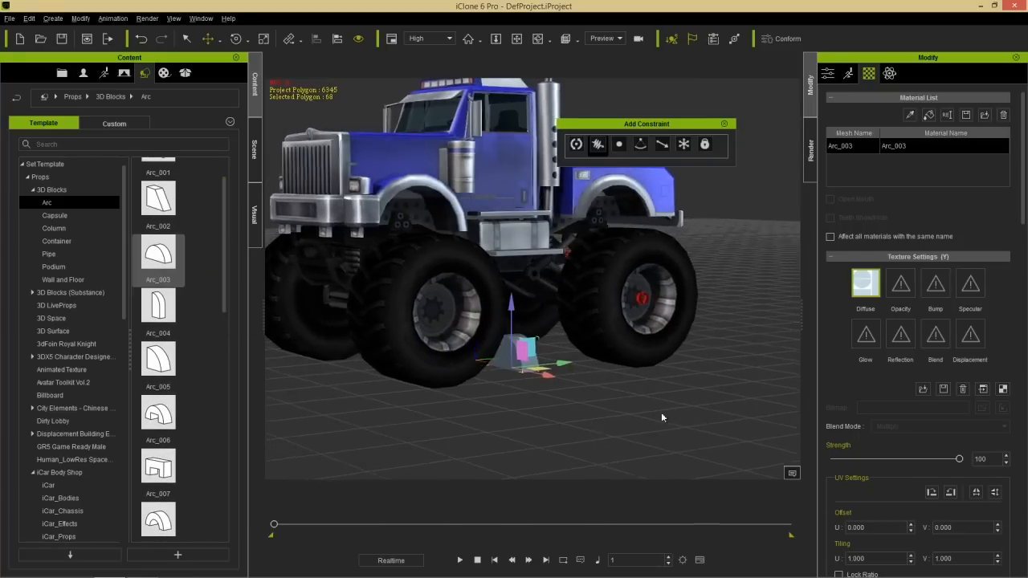
pyautogui.click(827, 73)
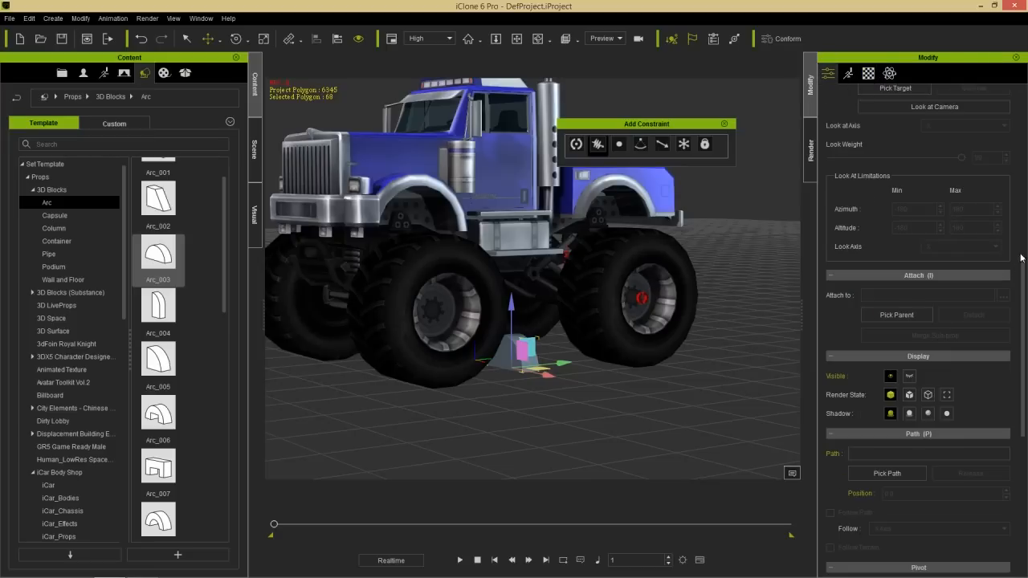
pyautogui.press('e')
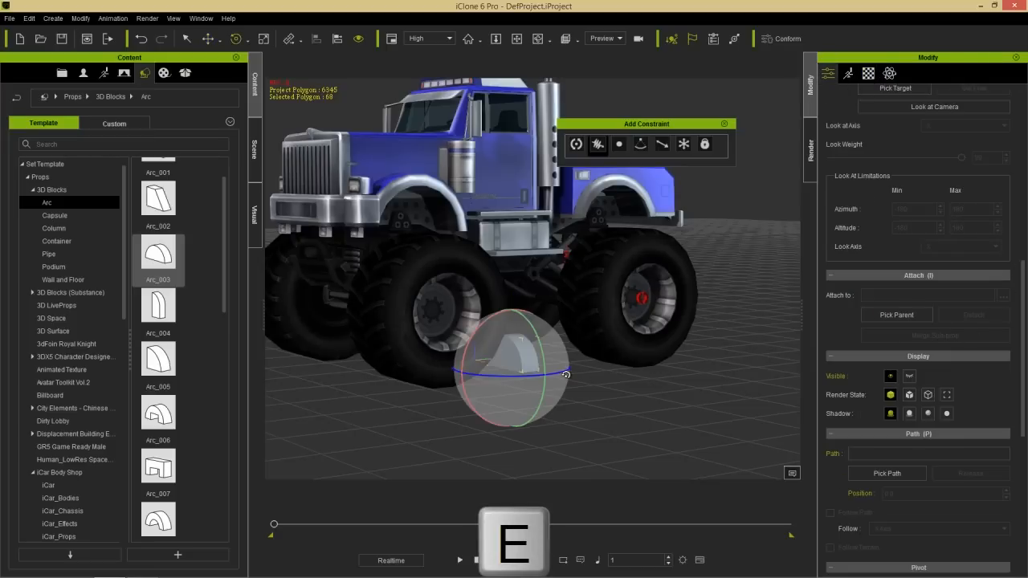
pyautogui.moveTo(553, 376); pyautogui.dragTo(525, 379)
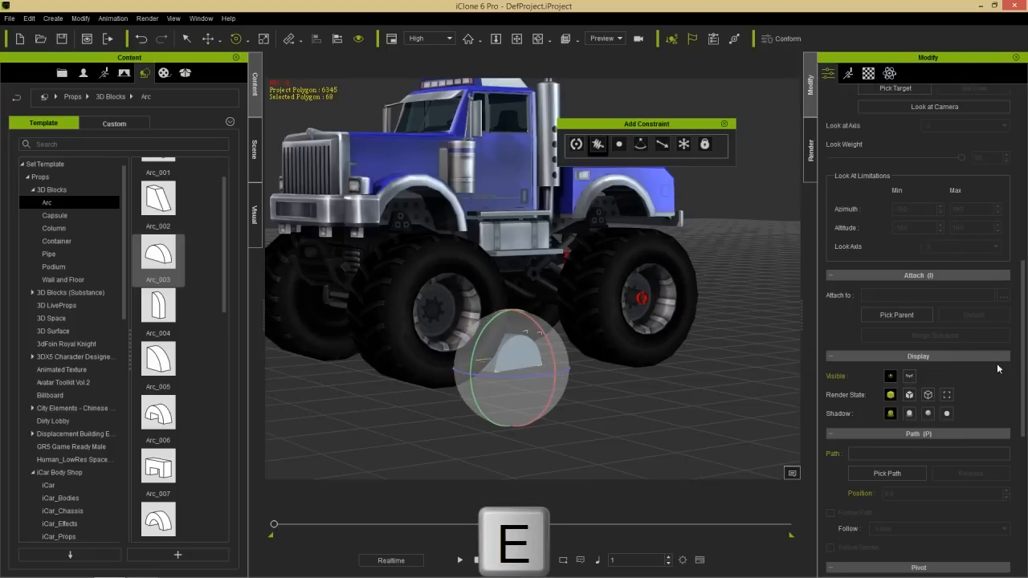
pyautogui.moveTo(1022, 350); pyautogui.dragTo(1022, 213)
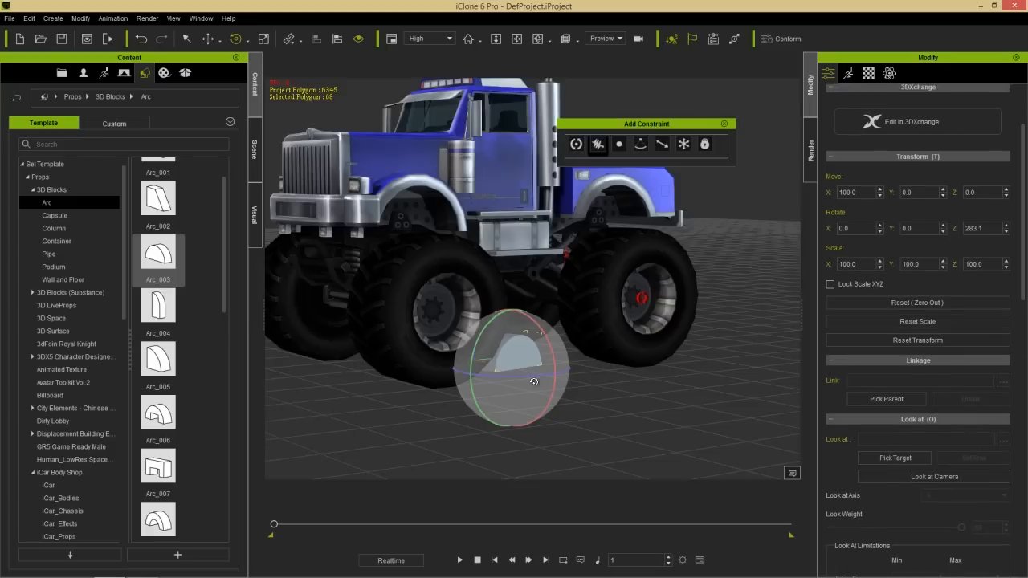
pyautogui.moveTo(527, 372); pyautogui.dragTo(519, 376)
pyautogui.moveTo(998, 228); pyautogui.dragTo(927, 225)
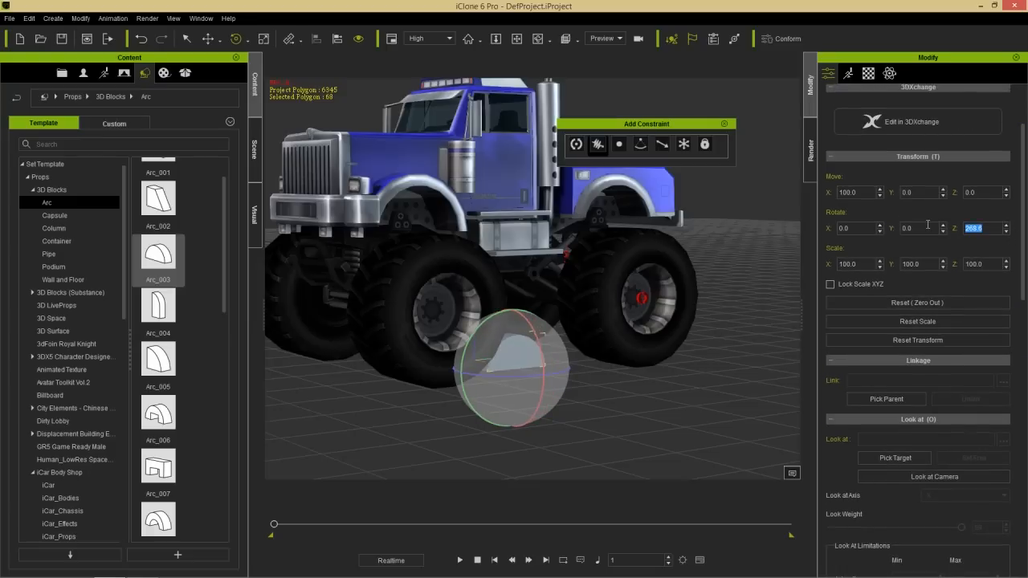
pyautogui.write('270.0')
# - Stretch the arc along its Y axis to a scale of about 2086 so it spans the truck's width
pyautogui.moveTo(478, 382); pyautogui.dragTo(655, 397, button='right')
pyautogui.moveTo(506, 362); pyautogui.dragTo(526, 363, button='right')
pyautogui.press('r')
pyautogui.moveTo(575, 368); pyautogui.dragTo(899, 361)
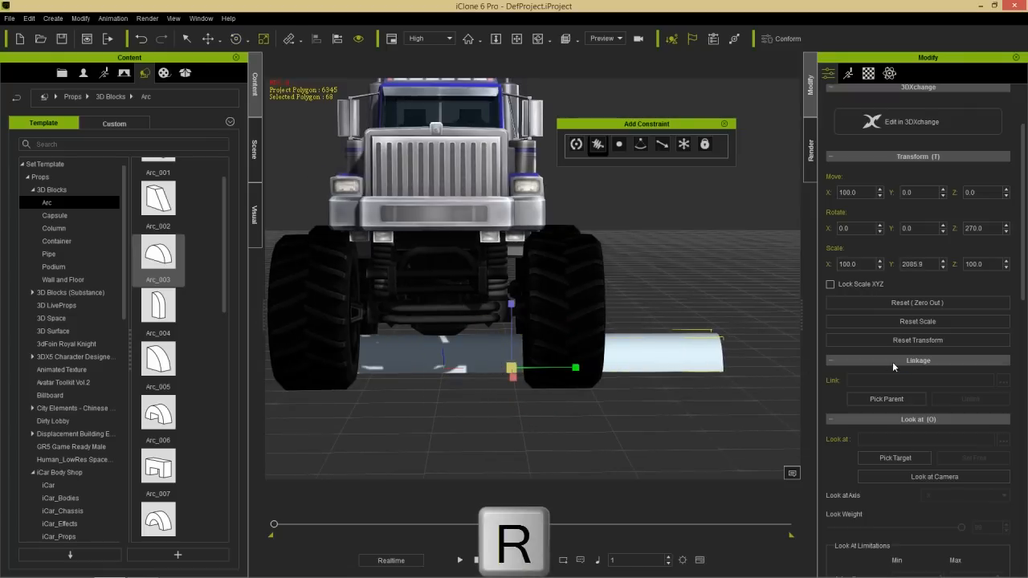
# - Move the arc sideways to about X 28.4 so that it sits across the path of both wheel tracks
pyautogui.moveTo(631, 398); pyautogui.dragTo(441, 372, button='right')
pyautogui.moveTo(441, 372); pyautogui.dragTo(472, 324, button='middle')
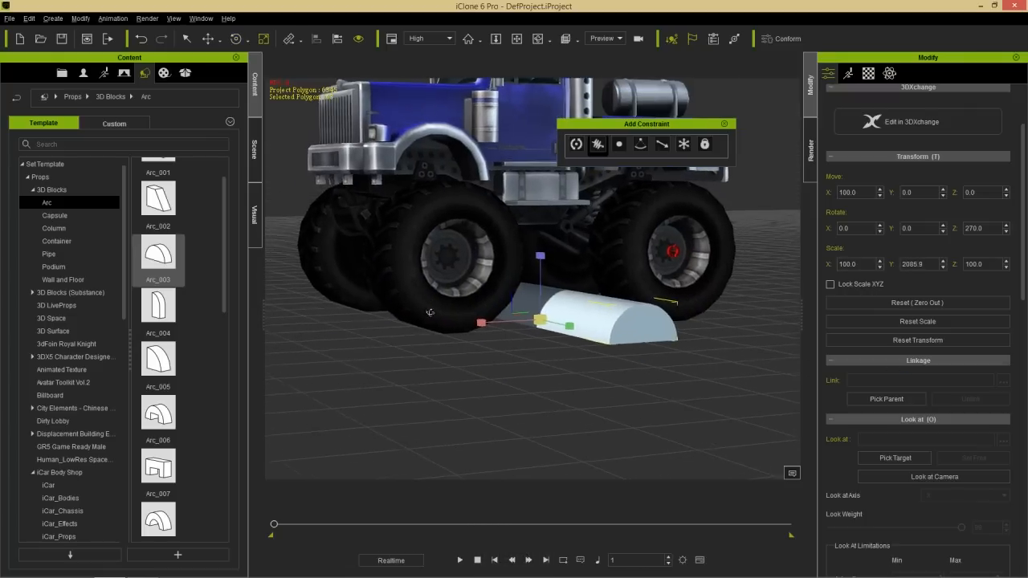
pyautogui.moveTo(472, 324); pyautogui.dragTo(627, 393, button='right')
pyautogui.press('w')
pyautogui.moveTo(599, 329); pyautogui.dragTo(555, 329)
# - Flatten the arc by reducing its Z scale to about 62.9
pyautogui.moveTo(640, 300); pyautogui.dragTo(421, 319, button='right')
pyautogui.moveTo(422, 320); pyautogui.dragTo(499, 256, button='middle')
pyautogui.scroll(-2, 503, 321)
pyautogui.moveTo(505, 346)
pyautogui.mouseDown(button='right')
pyautogui.moveTo(487, 380)
pyautogui.moveTo(498, 353)
pyautogui.mouseUp(button='right')
pyautogui.press('r')
pyautogui.moveTo(575, 203); pyautogui.dragTo(562, 258)
pyautogui.moveTo(529, 334); pyautogui.dragTo(589, 374, button='middle')
# - Activate physics on the arc and make it a Static rigid body
pyautogui.press('w')
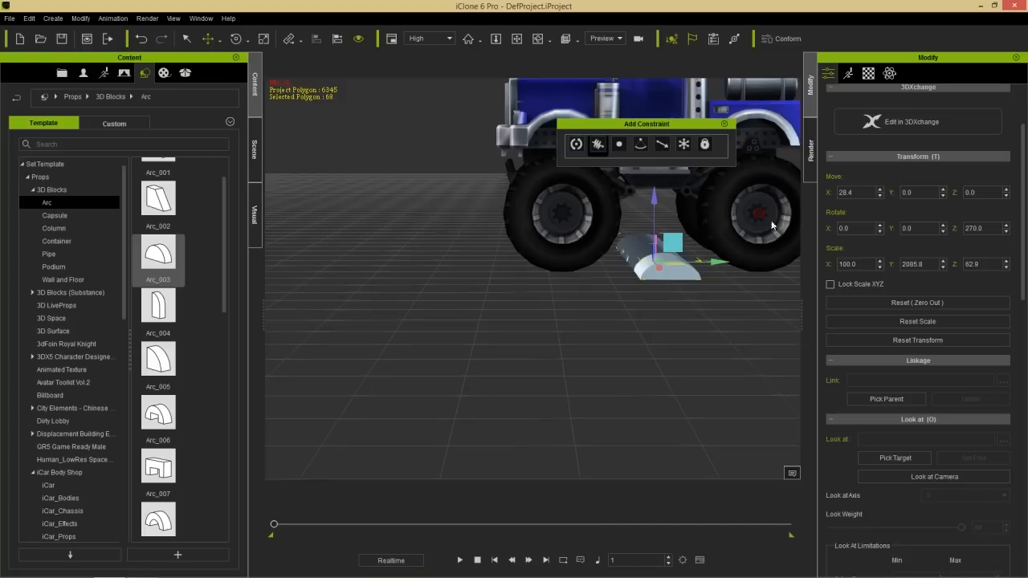
pyautogui.click(890, 76)
pyautogui.click(848, 117)
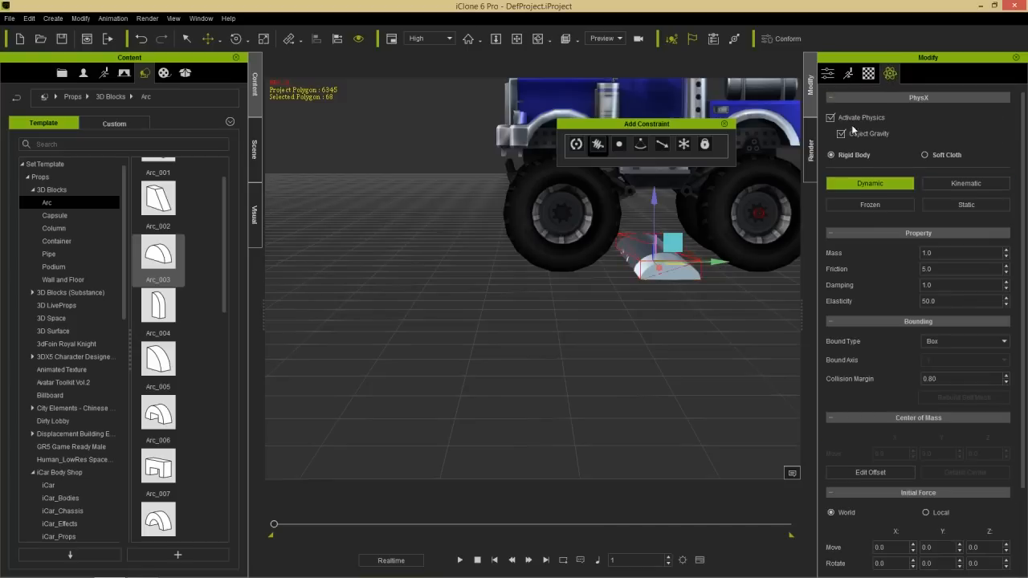
pyautogui.click(948, 205)
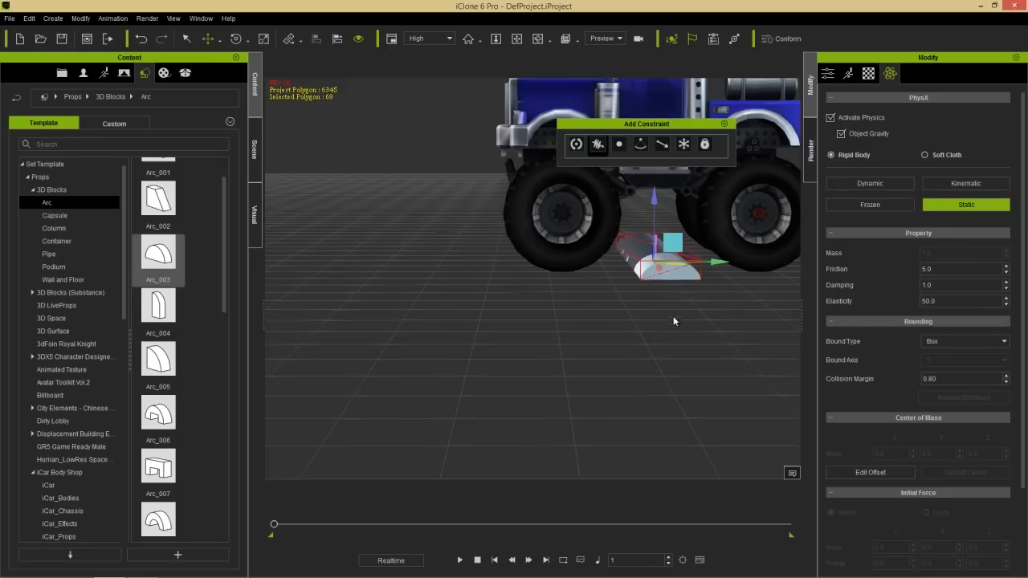
# - Set the arc's physics Bound Type to Convex Hull
pyautogui.moveTo(676, 328); pyautogui.dragTo(649, 323, button='right')
pyautogui.scroll(-3, 1010, 367)
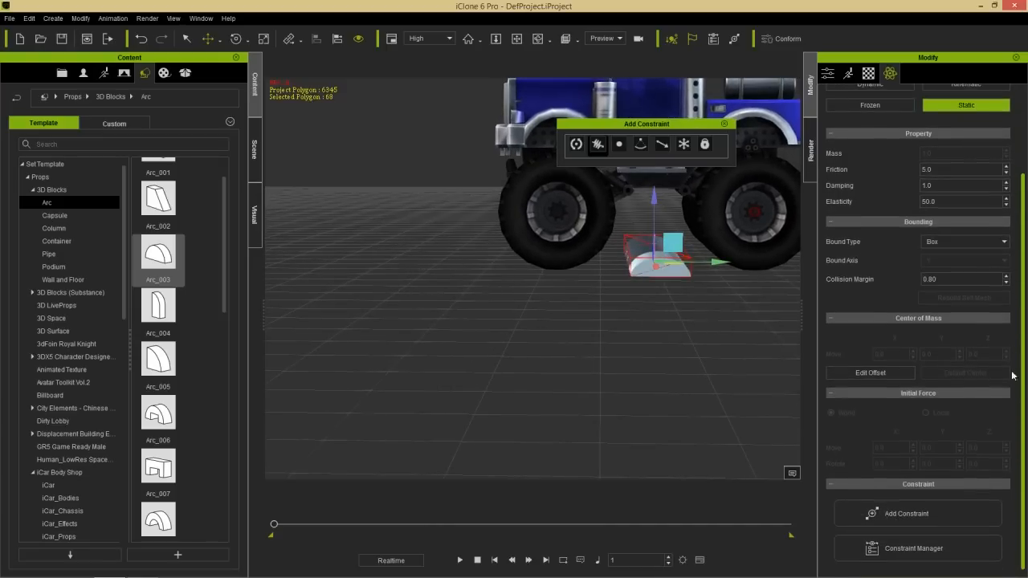
pyautogui.click(967, 240)
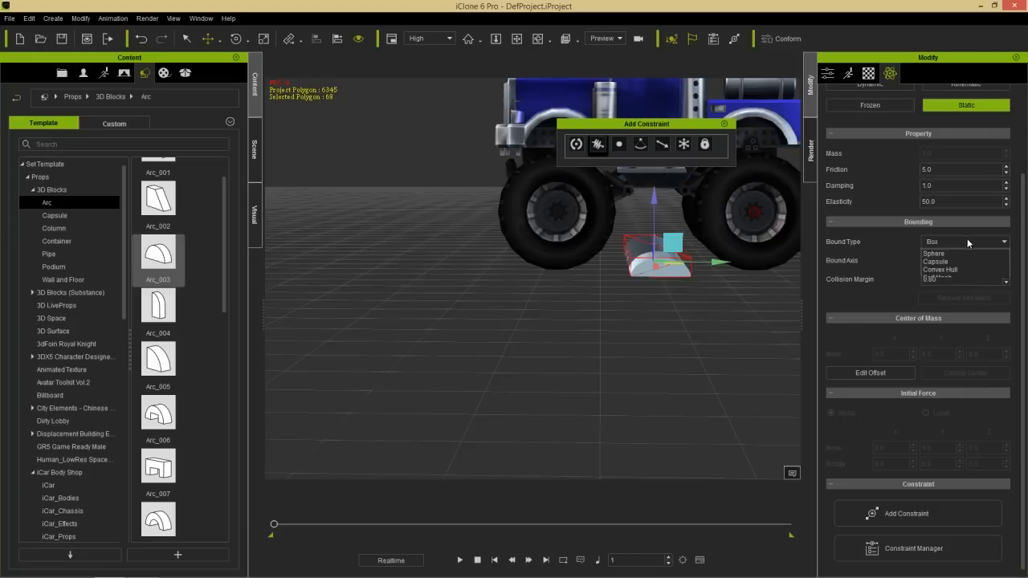
pyautogui.click(949, 276)
# - Make two copies of the arc along the Y axis ahead of it, the farthest at about Y -389.9
pyautogui.moveTo(620, 301); pyautogui.dragTo(572, 278, button='right')
pyautogui.moveTo(571, 278); pyautogui.dragTo(631, 266, button='middle')
pyautogui.moveTo(632, 266); pyautogui.dragTo(673, 311, button='right')
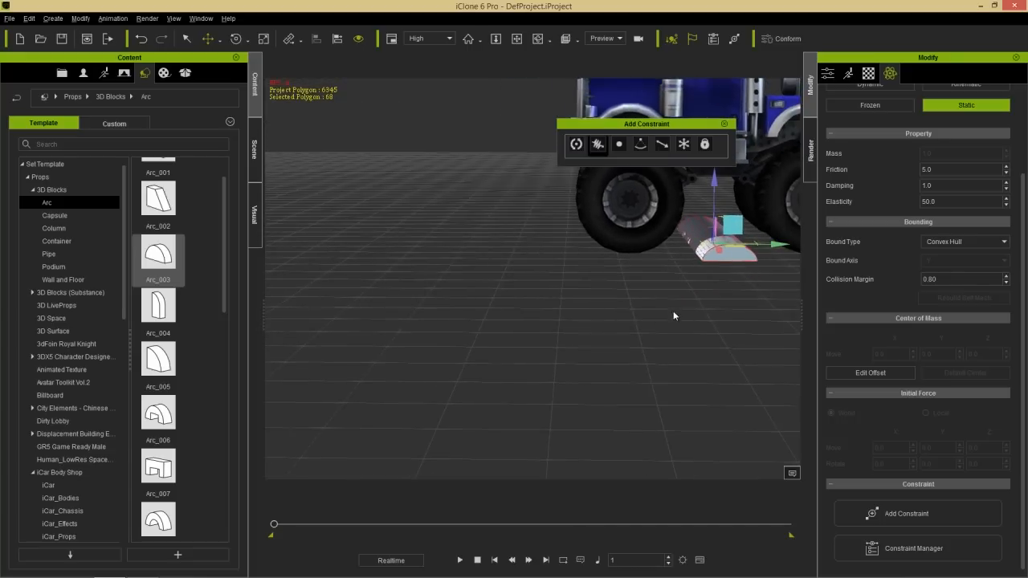
pyautogui.click(827, 73)
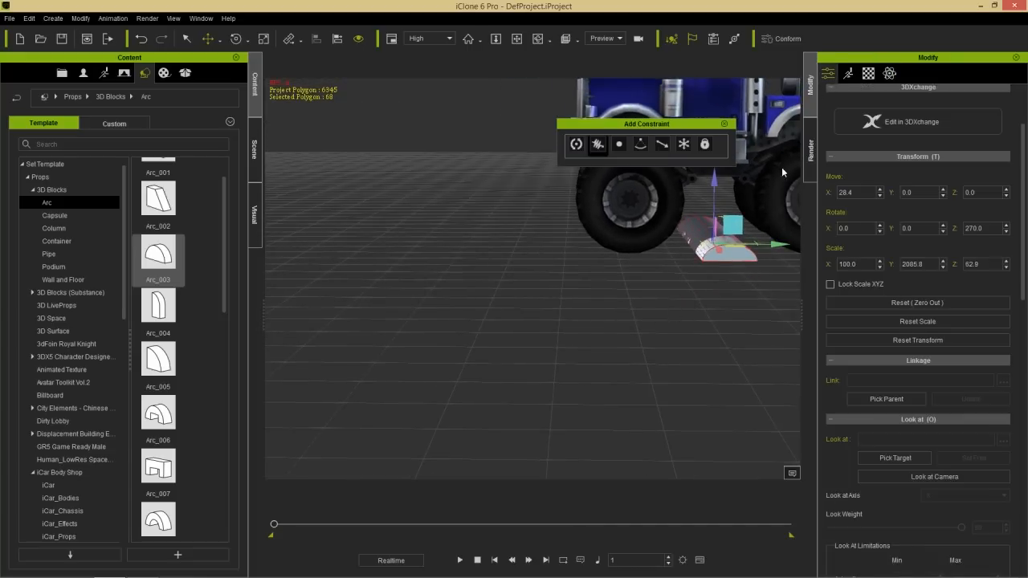
pyautogui.click(734, 257)
pyautogui.keyDown('shift'); pyautogui.moveTo(783, 245); pyautogui.dragTo(590, 245); pyautogui.keyUp('shift')
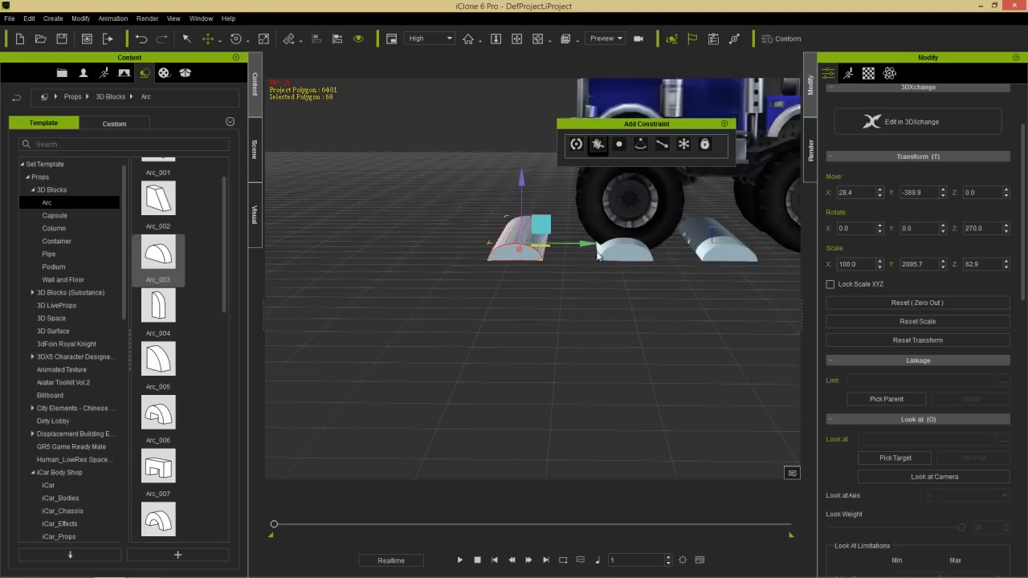
# - Play the truck's drive over the three arcs twice from the side to check the suspension movement
pyautogui.scroll(-1, 635, 288)
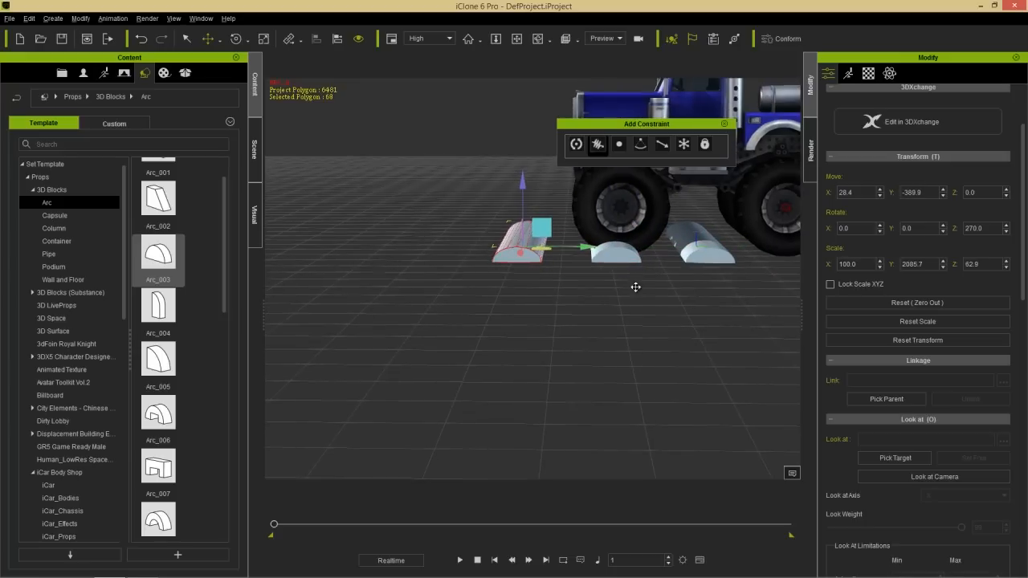
pyautogui.scroll(-4, 635, 287)
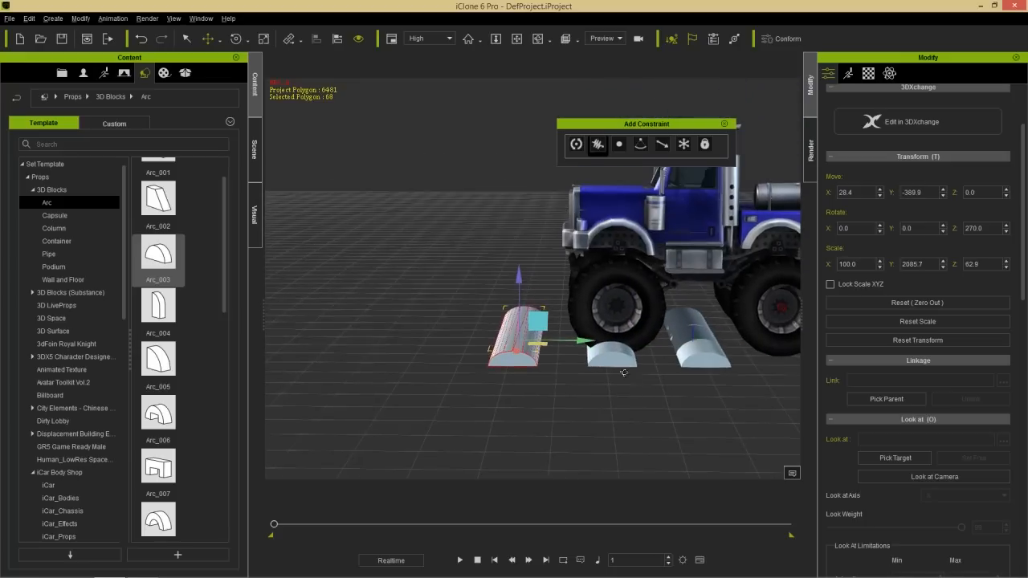
pyautogui.moveTo(603, 348); pyautogui.dragTo(596, 327, button='right')
pyautogui.click(461, 561)
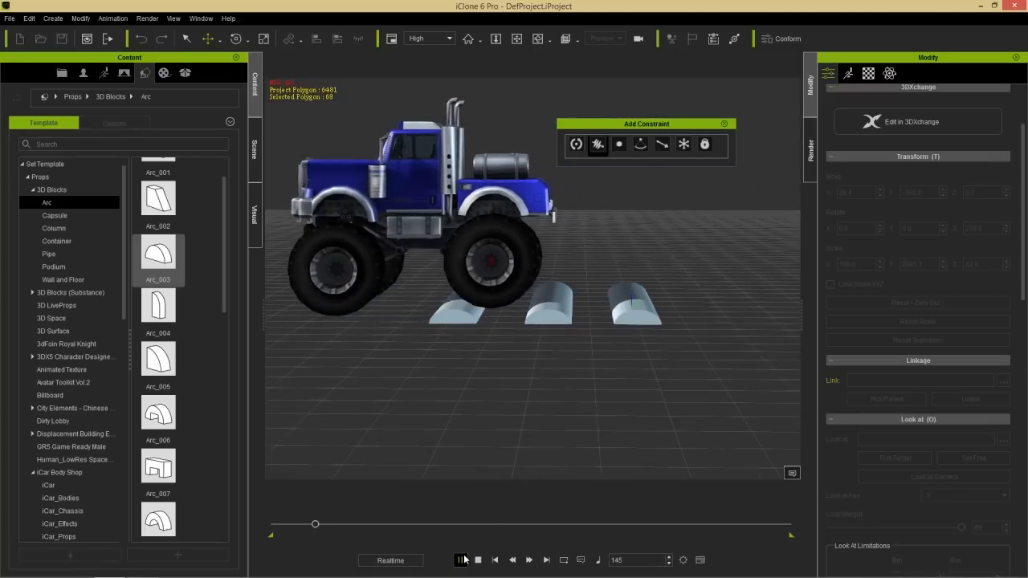
pyautogui.moveTo(390, 318); pyautogui.dragTo(451, 330, button='middle')
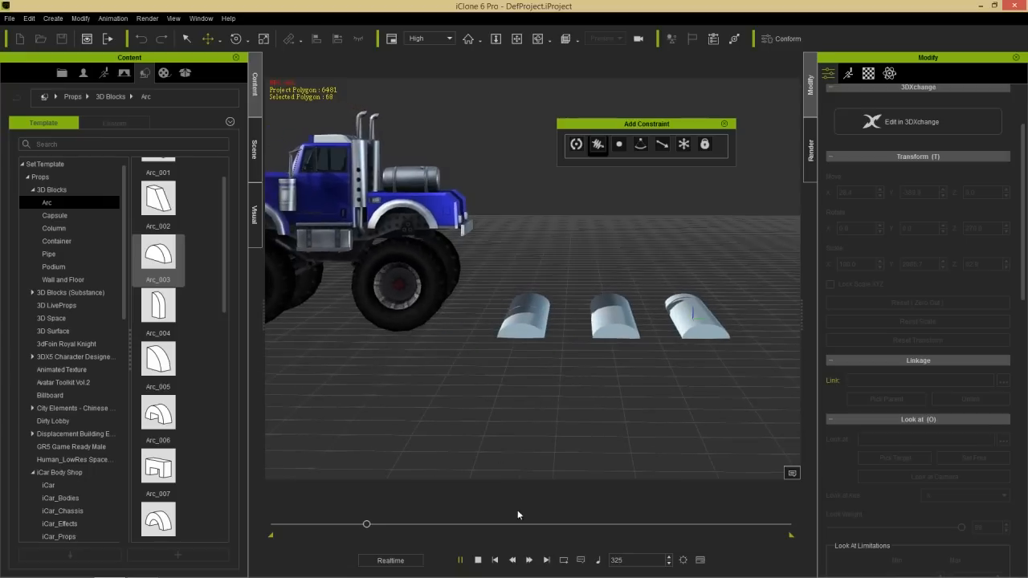
pyautogui.click(478, 560)
pyautogui.moveTo(659, 392); pyautogui.dragTo(629, 413, button='middle')
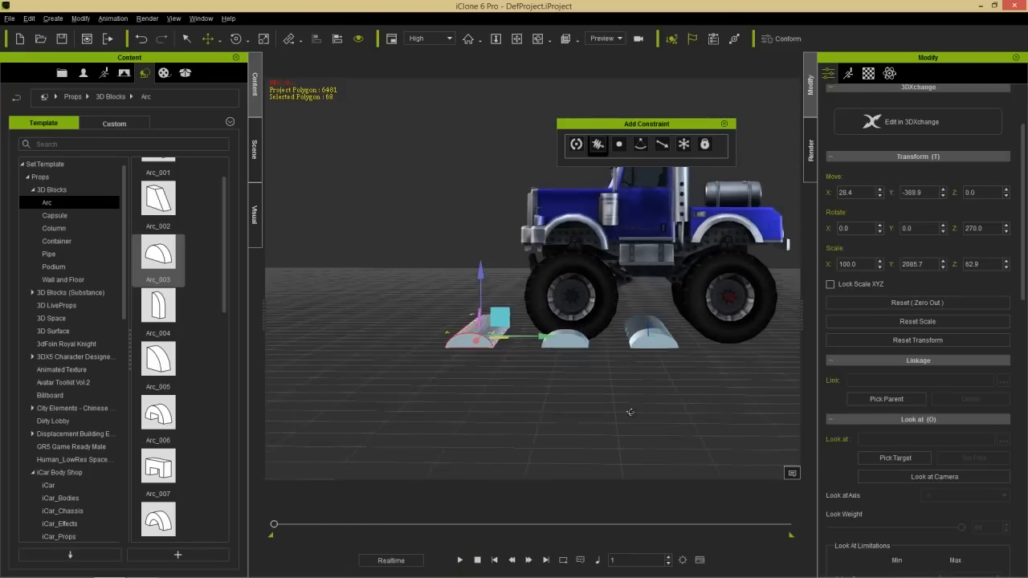
pyautogui.moveTo(629, 413); pyautogui.dragTo(635, 400, button='right')
pyautogui.moveTo(634, 400); pyautogui.dragTo(622, 365, button='middle')
pyautogui.moveTo(615, 294); pyautogui.dragTo(615, 308, button='right')
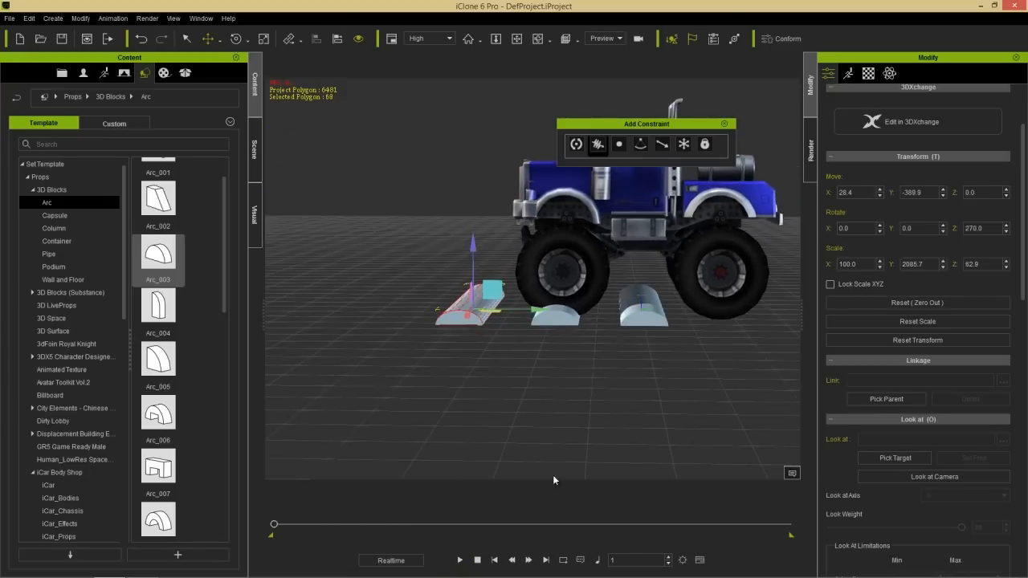
pyautogui.click(463, 560)
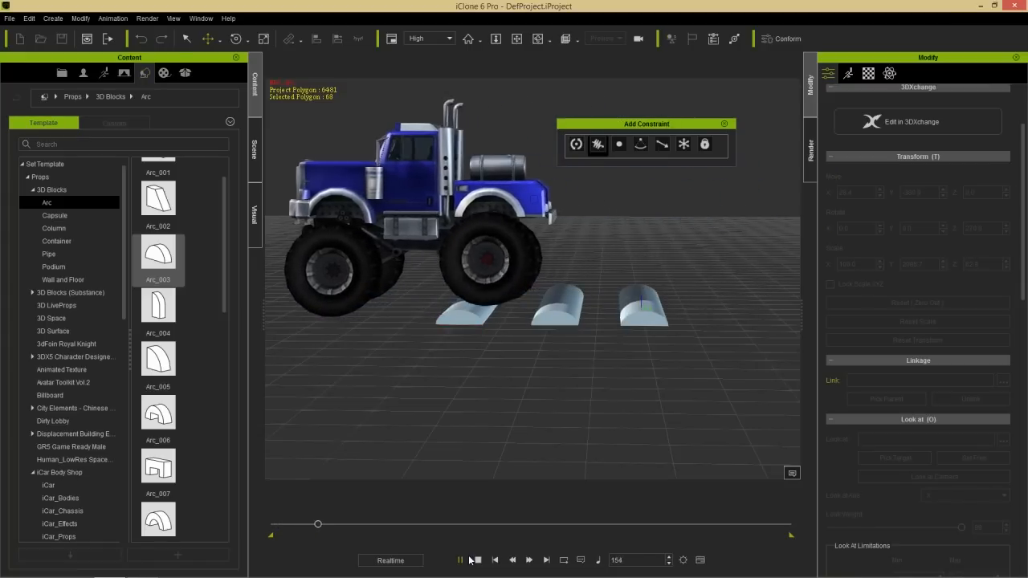
pyautogui.click(477, 559)
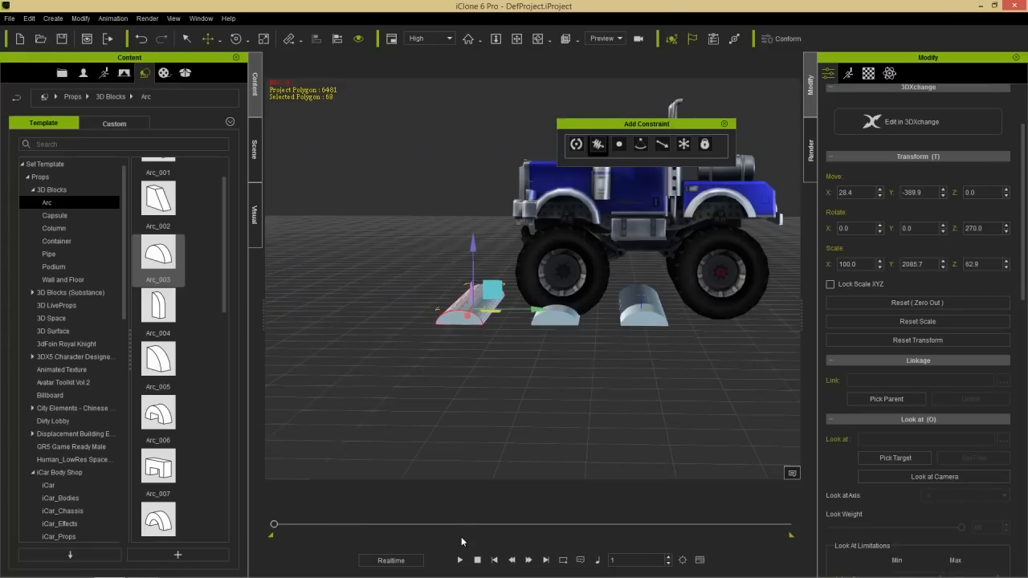
# - Set the Axel Dummy spring constraint's X move range to 10 and play the drive to test it
pyautogui.click(258, 146)
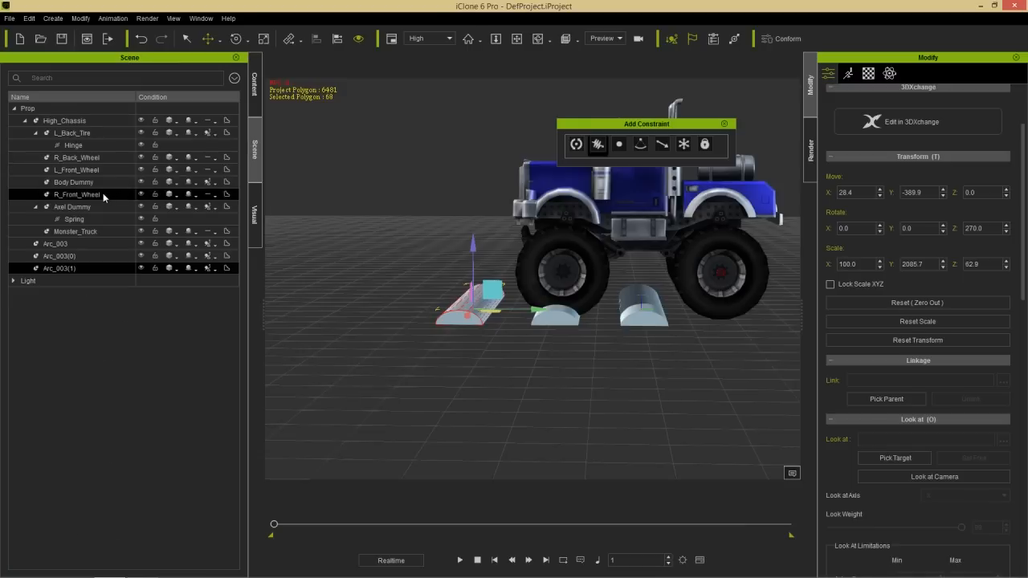
pyautogui.click(90, 220)
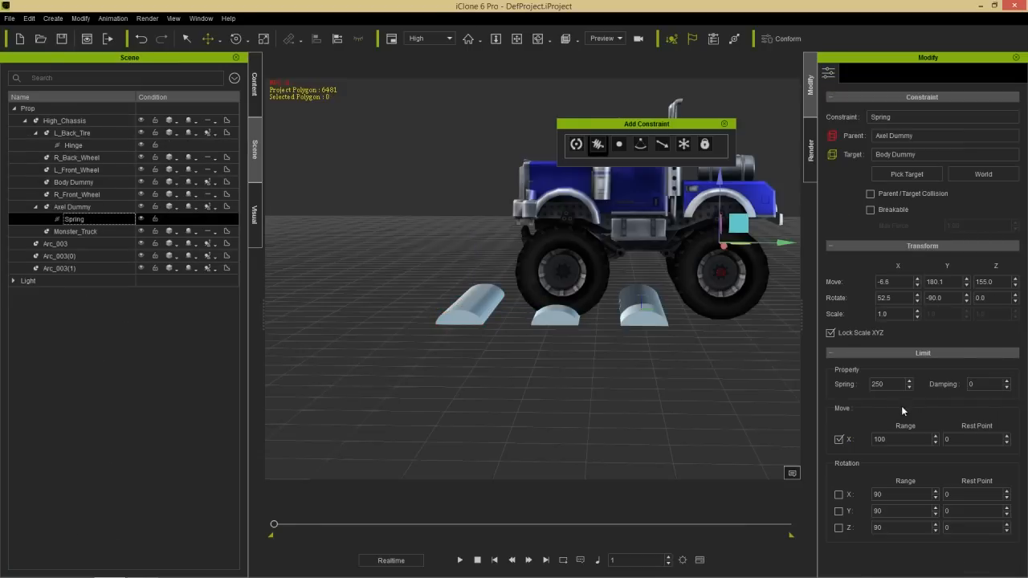
pyautogui.moveTo(896, 439); pyautogui.dragTo(870, 439)
pyautogui.write('1')
pyautogui.click(460, 560)
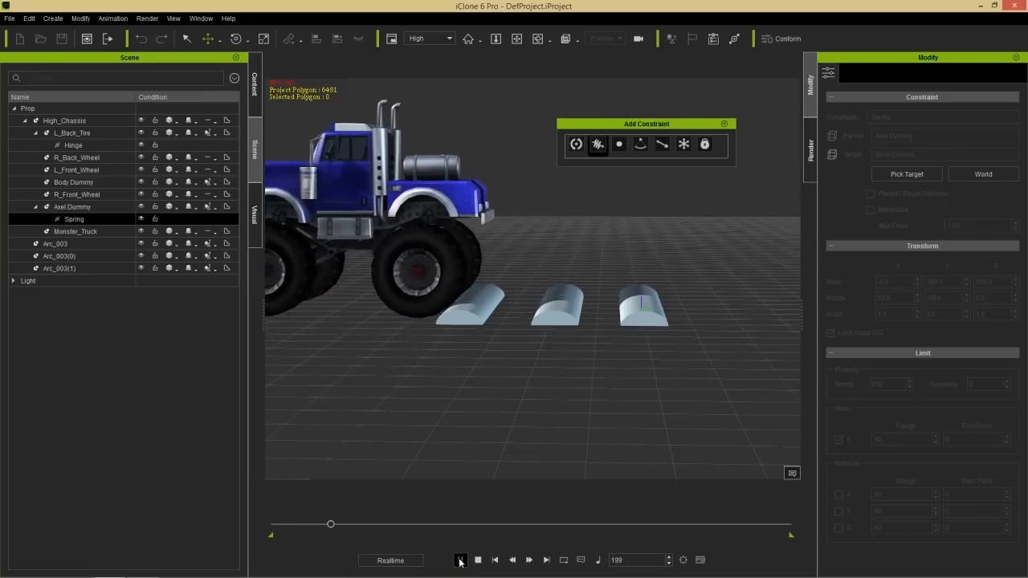
pyautogui.click(478, 560)
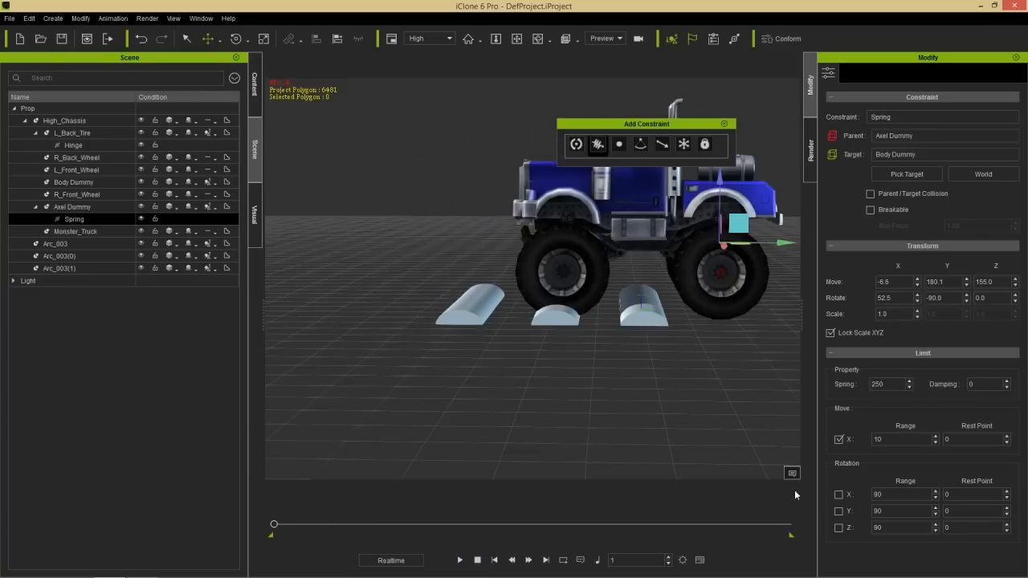
# - Set the constraint's Spring strength to 20 and play the drive over the arcs to test it
pyautogui.moveTo(888, 383); pyautogui.dragTo(860, 386)
pyautogui.click(460, 560)
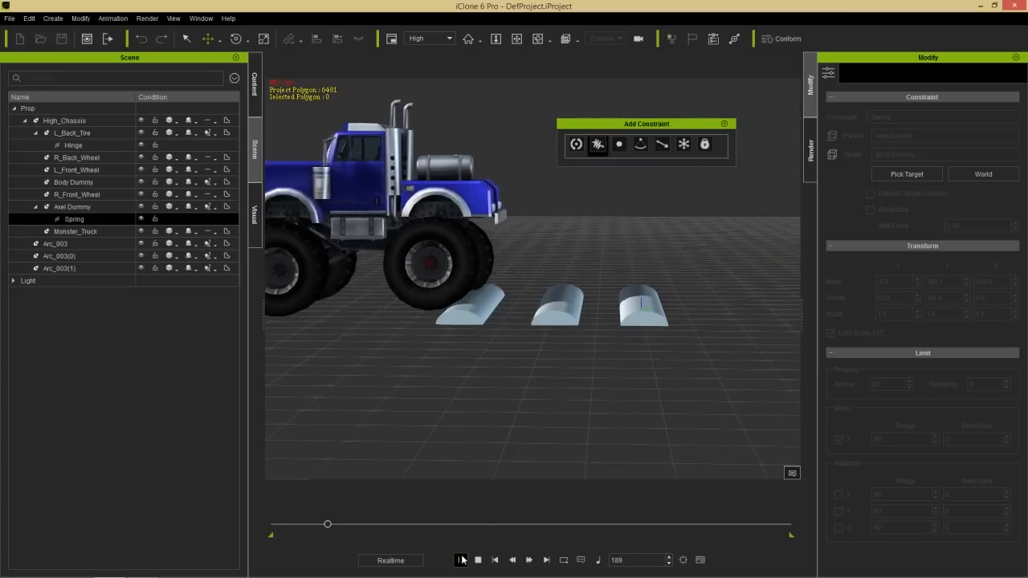
pyautogui.click(478, 560)
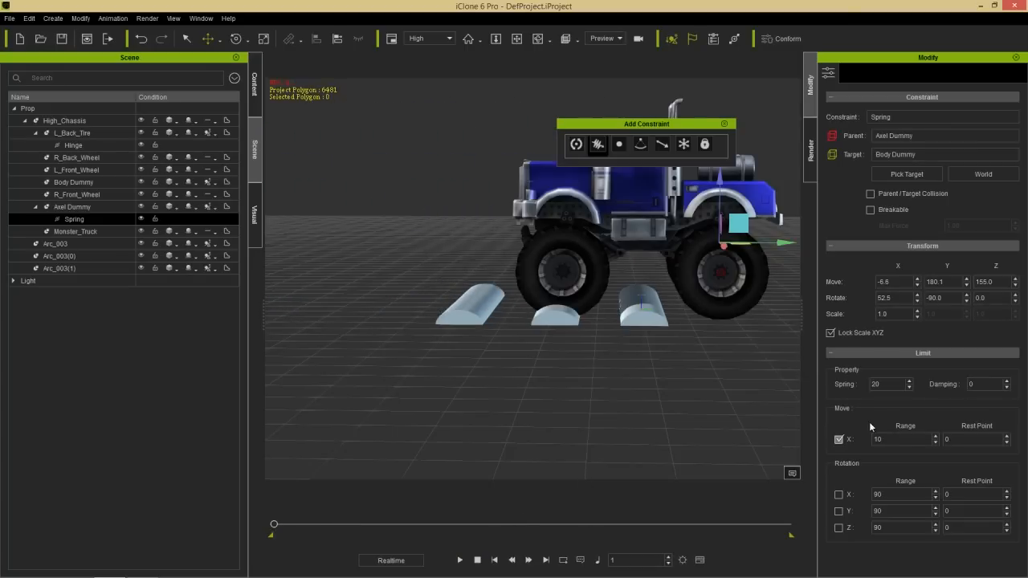